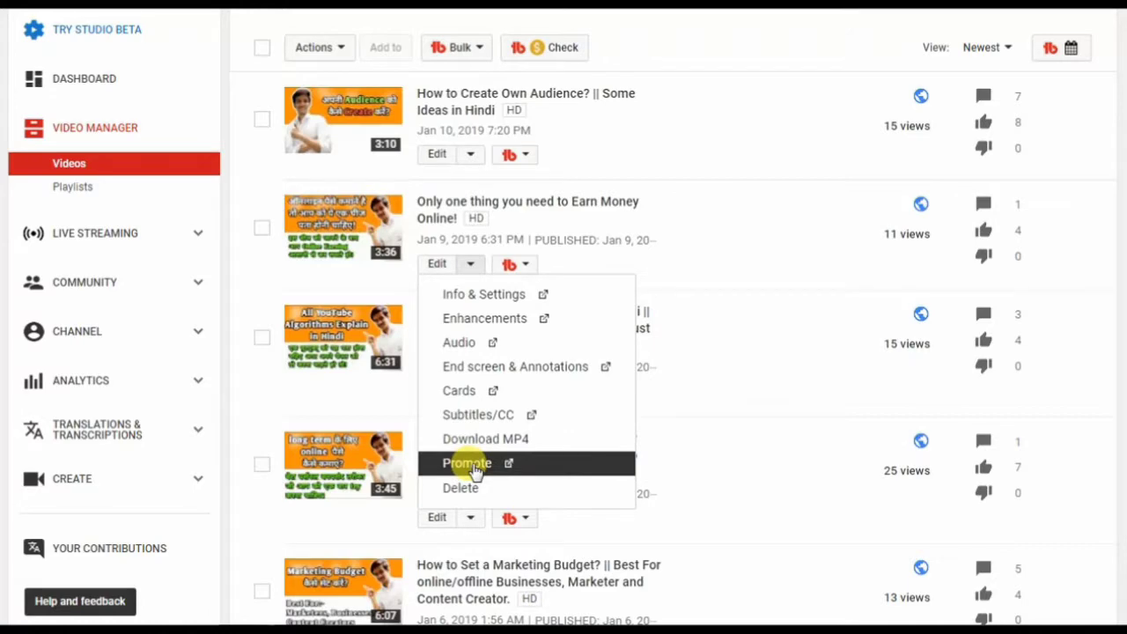
Start promoting the video "Only one thing you need to Earn Money Online!" and proceed to Google Ads.
click(475, 472)
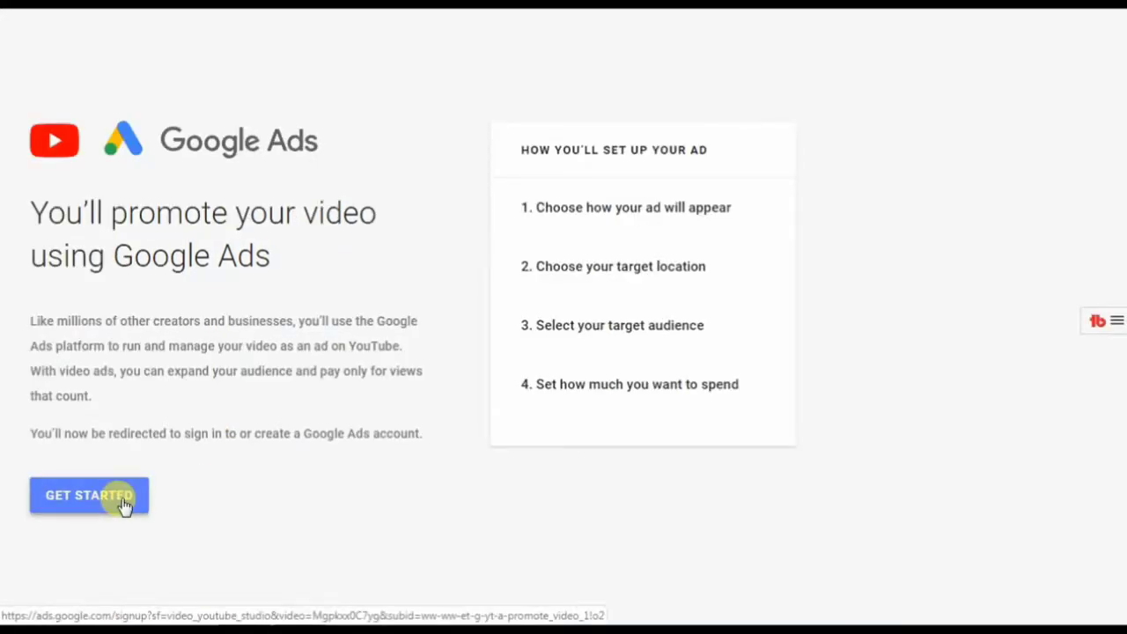
click(125, 504)
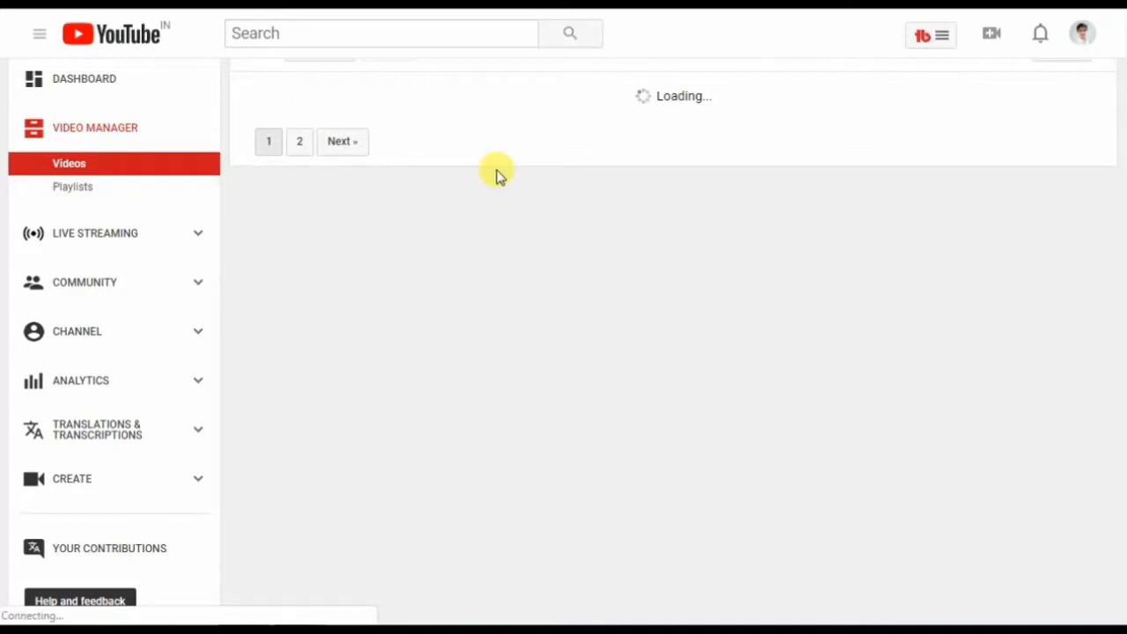
scroll(497, 172, down, 1)
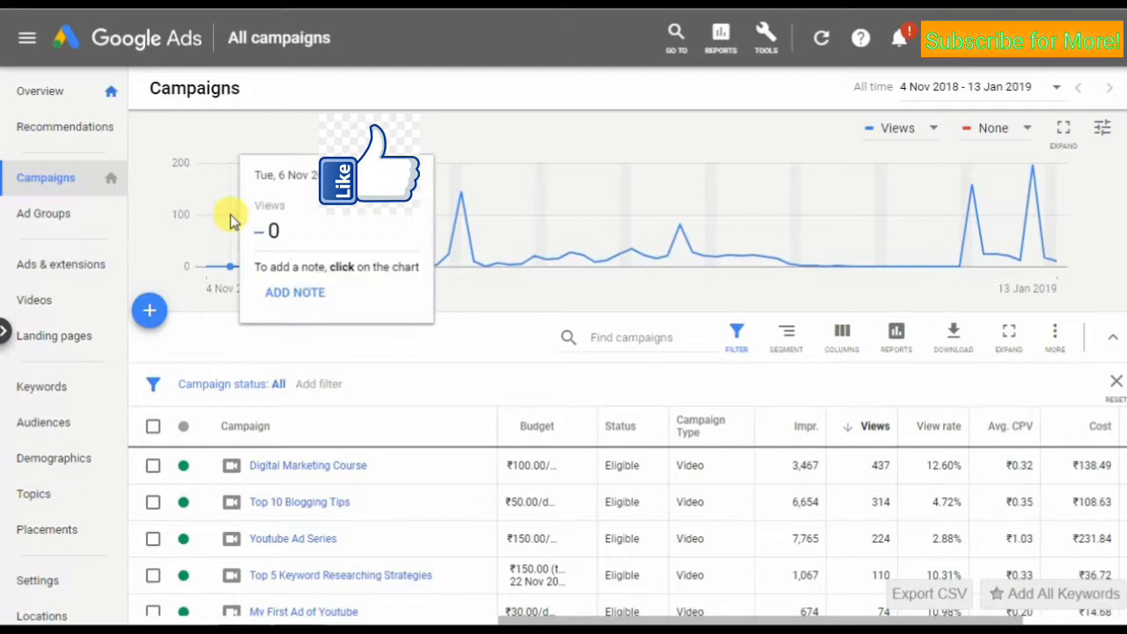
Create a new campaign without a goal's guidance, using the Video type and the Standard video campaign subtype.
click(151, 313)
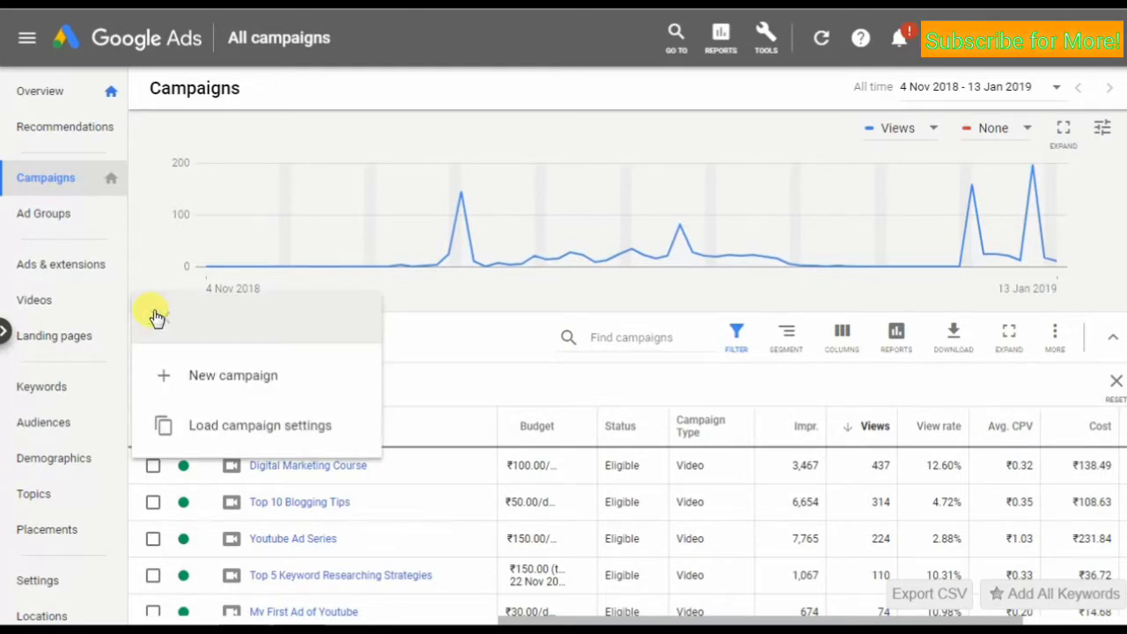
click(227, 388)
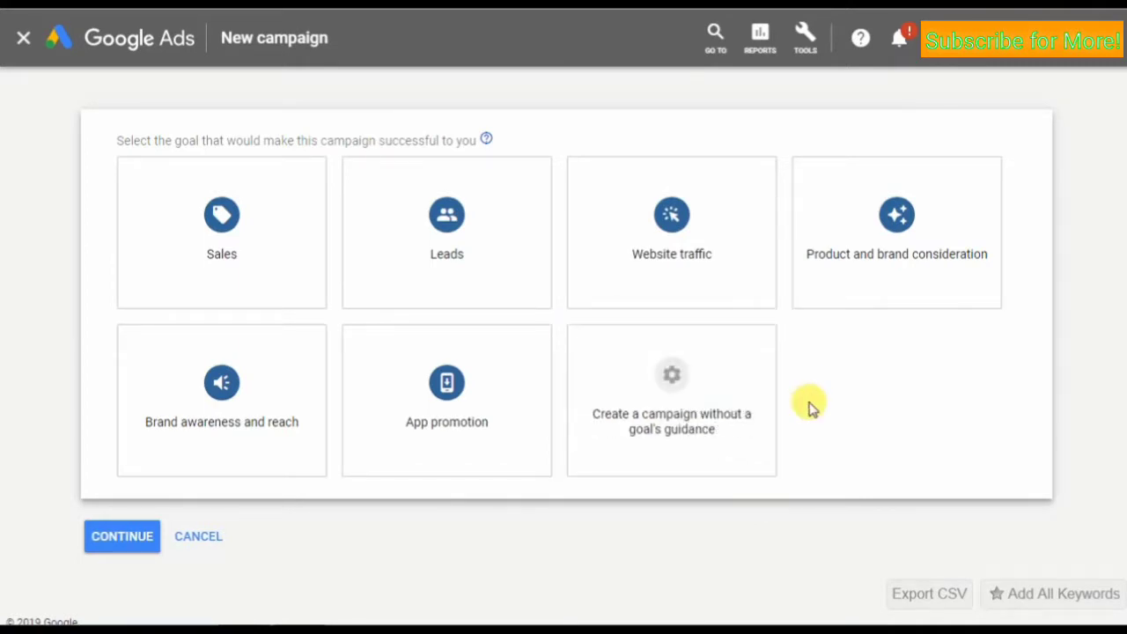
click(707, 403)
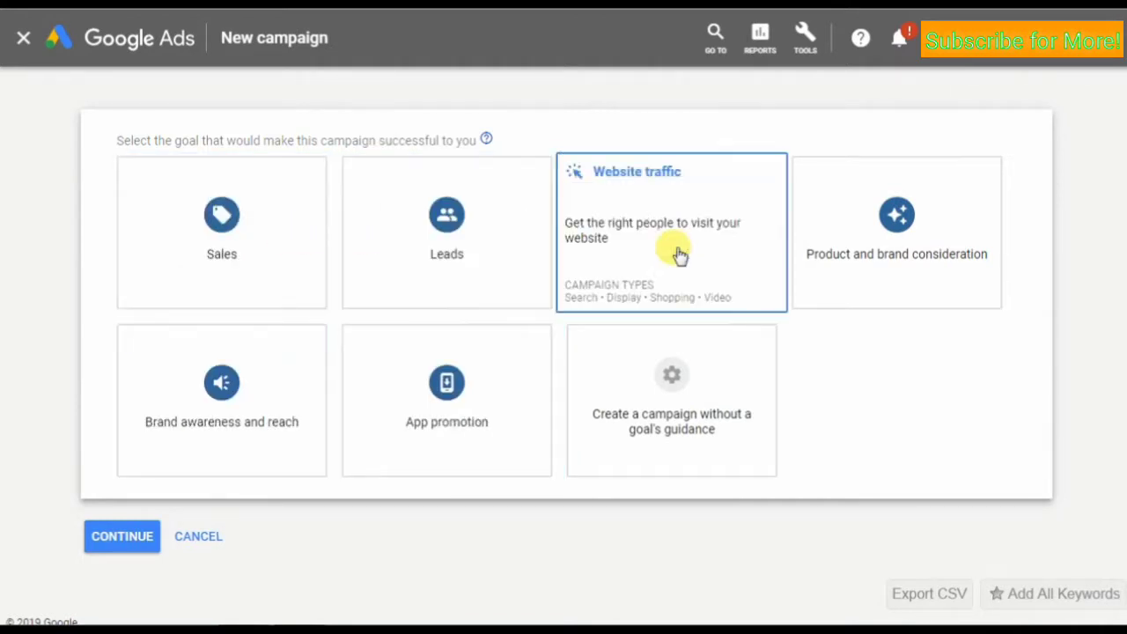
click(693, 396)
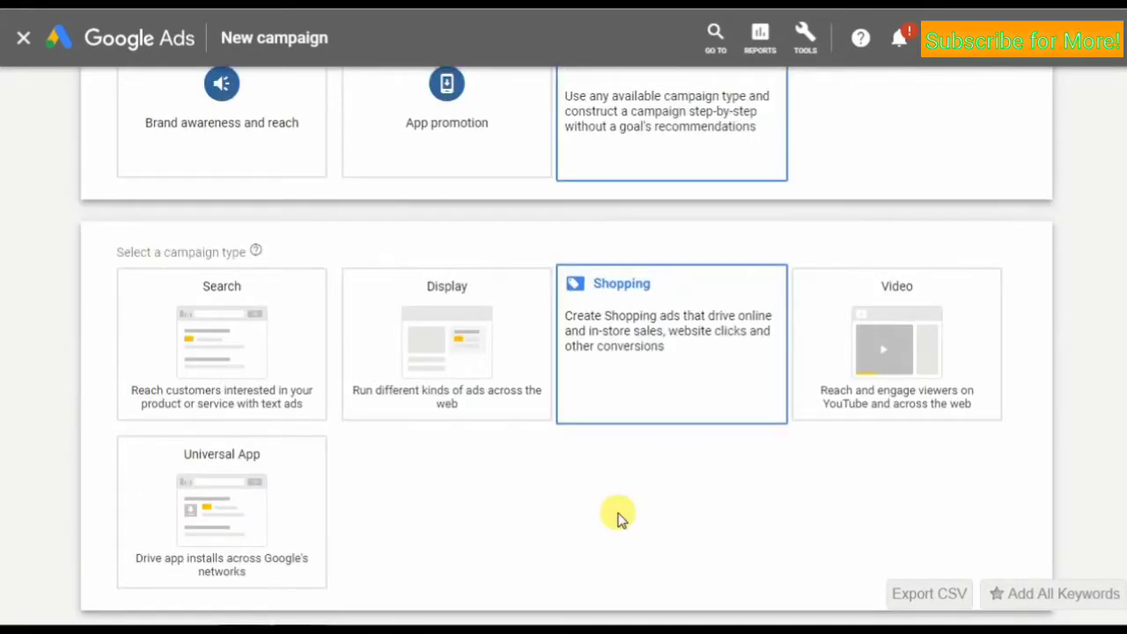
click(949, 339)
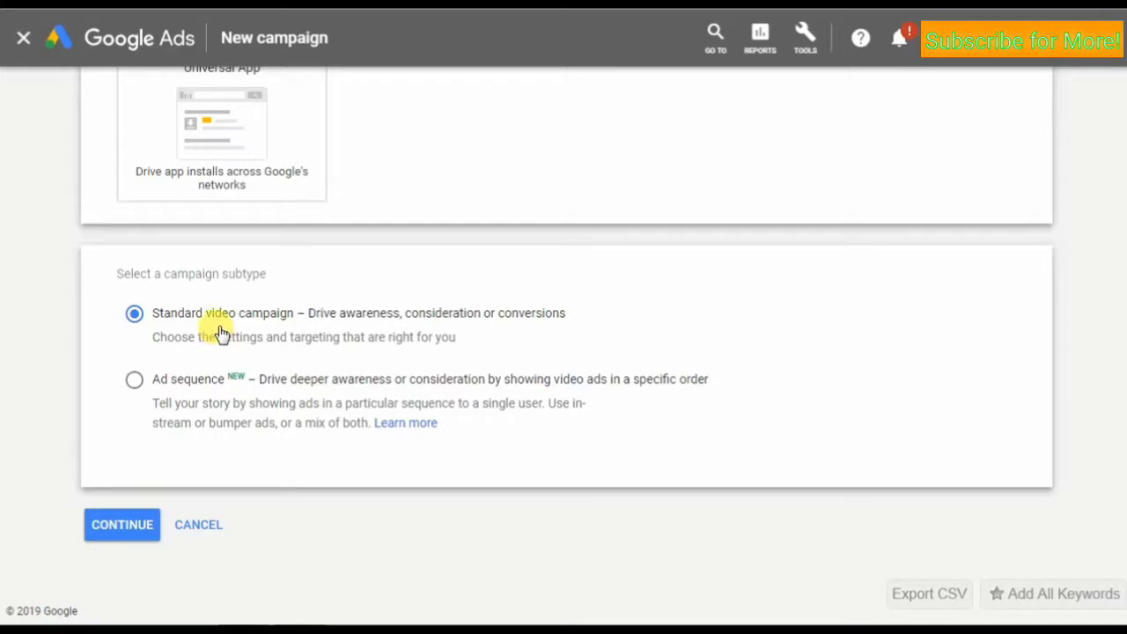
click(138, 538)
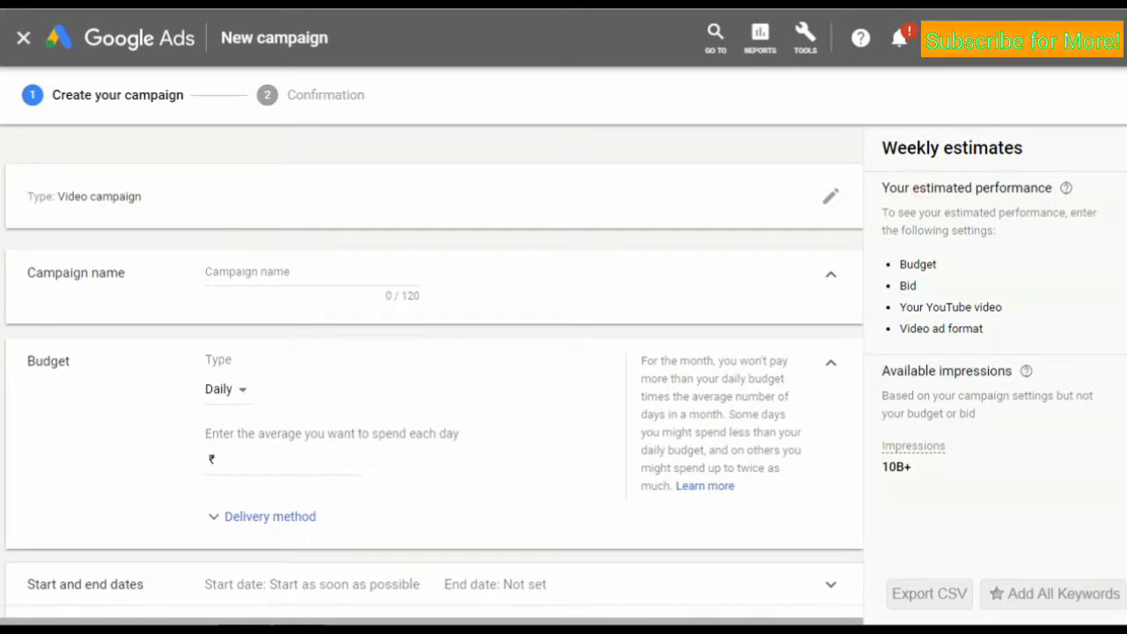
Look through the whole campaign form, from name and budget to ad group targeting, bidding and video ad creation.
scroll(431, 369, down, 3)
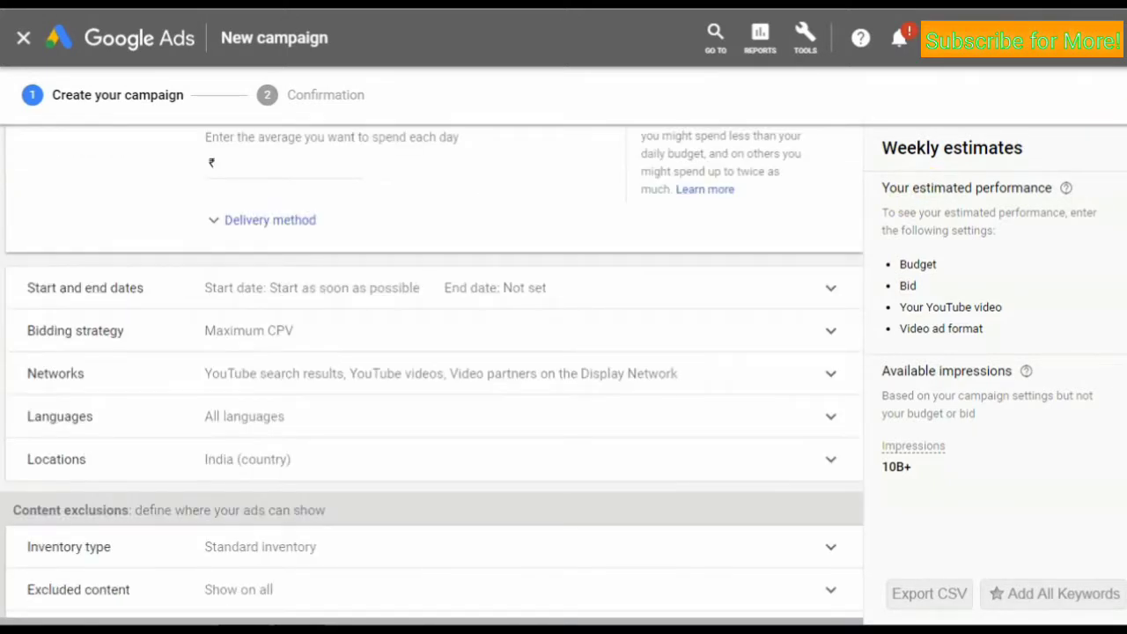
scroll(431, 370, down, 5)
scroll(432, 370, up, 7)
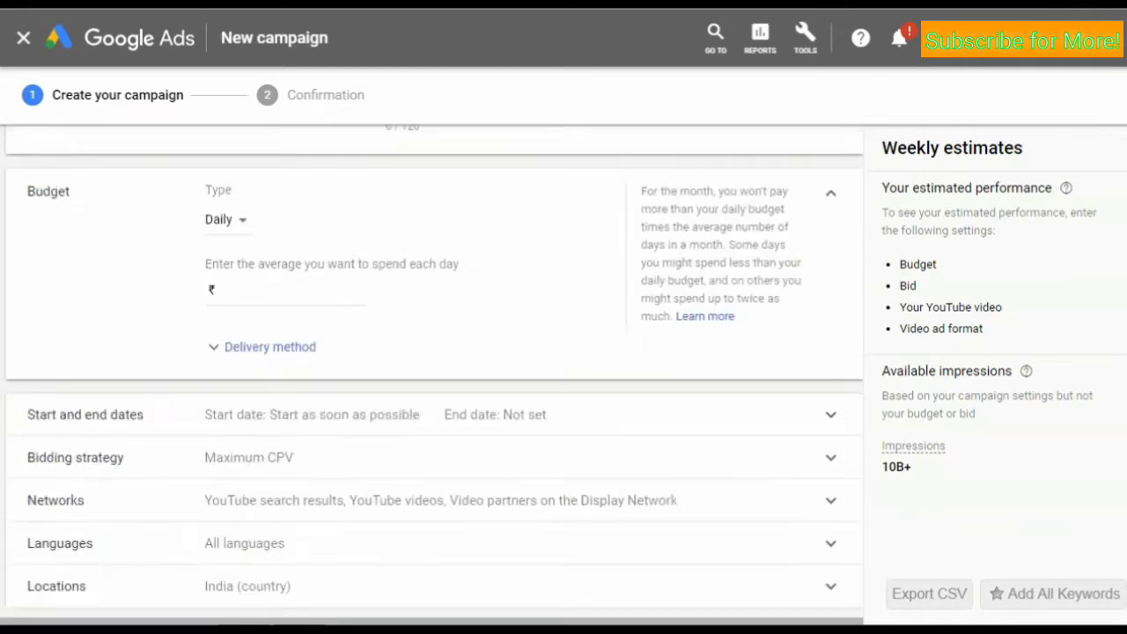
scroll(485, 214, up, 2)
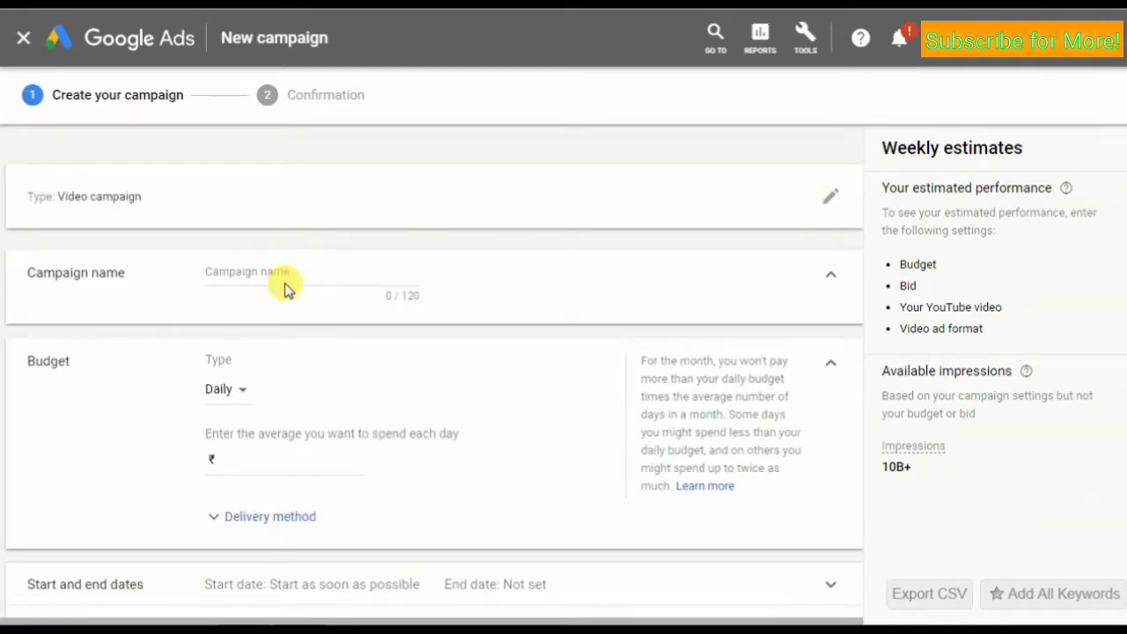
click(254, 268)
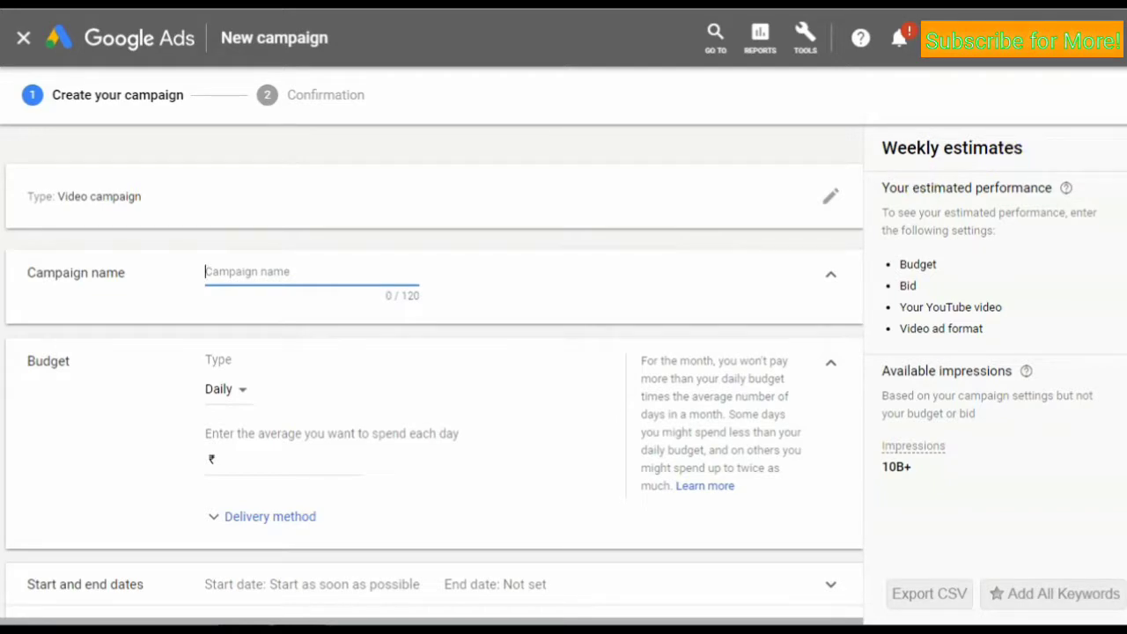
scroll(434, 385, down, 1)
scroll(433, 367, down, 15)
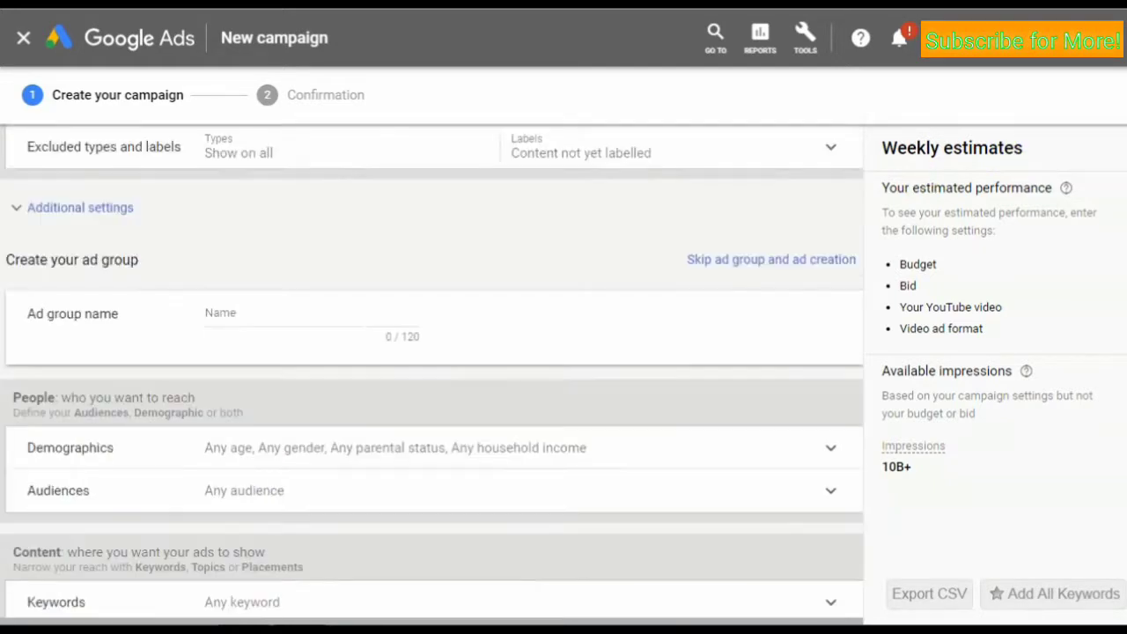
scroll(433, 370, up, 3)
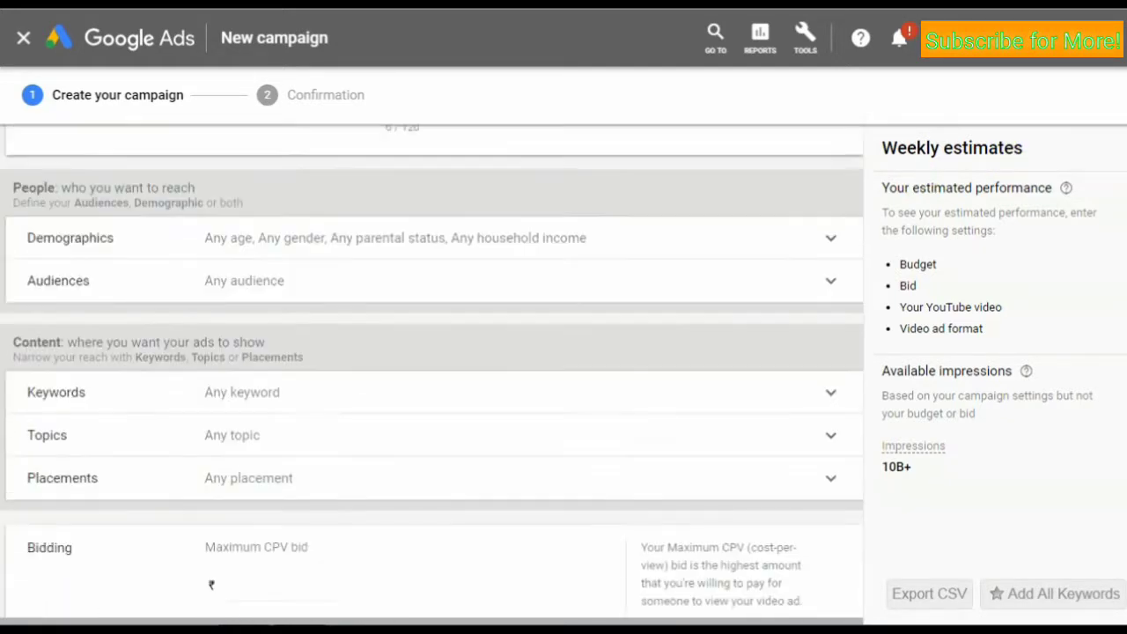
scroll(485, 176, up, 1)
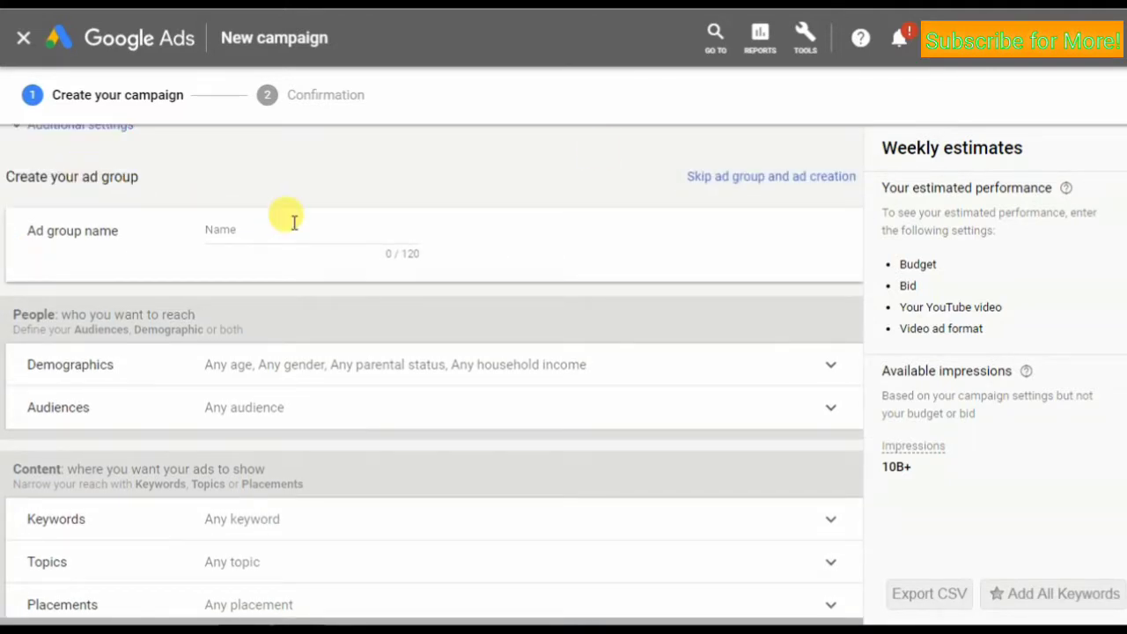
scroll(432, 373, up, 5)
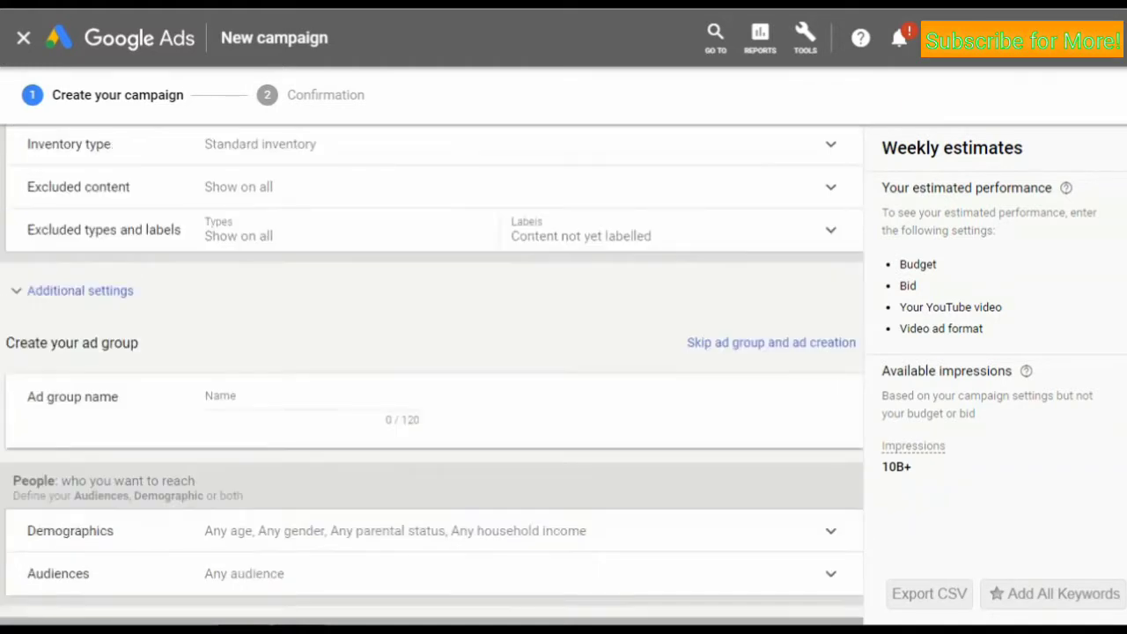
scroll(432, 374, down, 3)
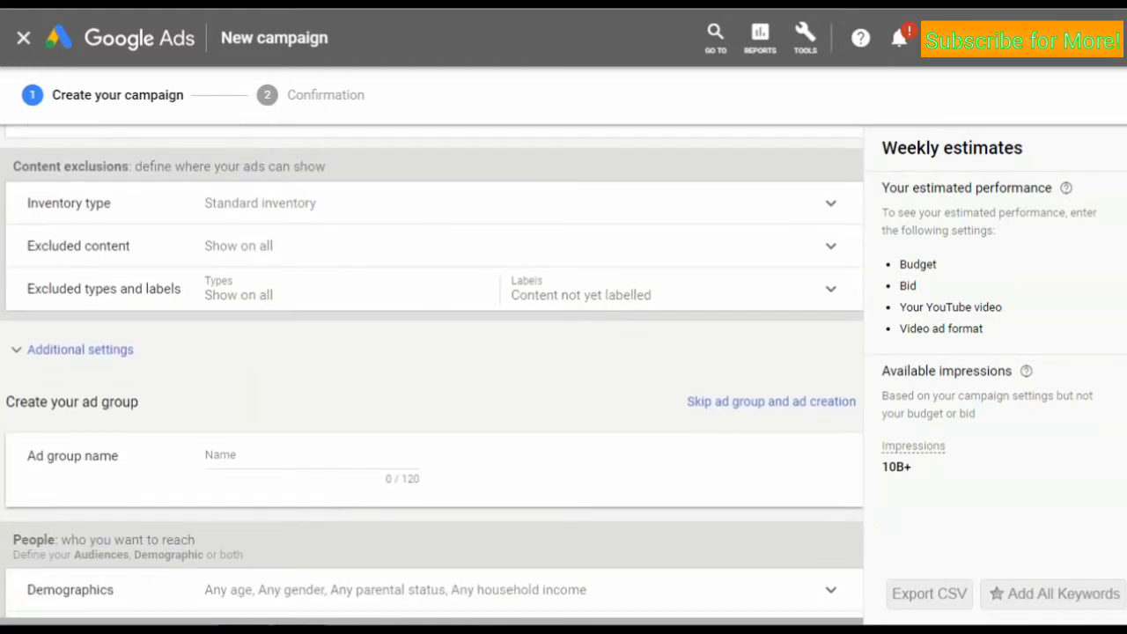
scroll(432, 373, down, 15)
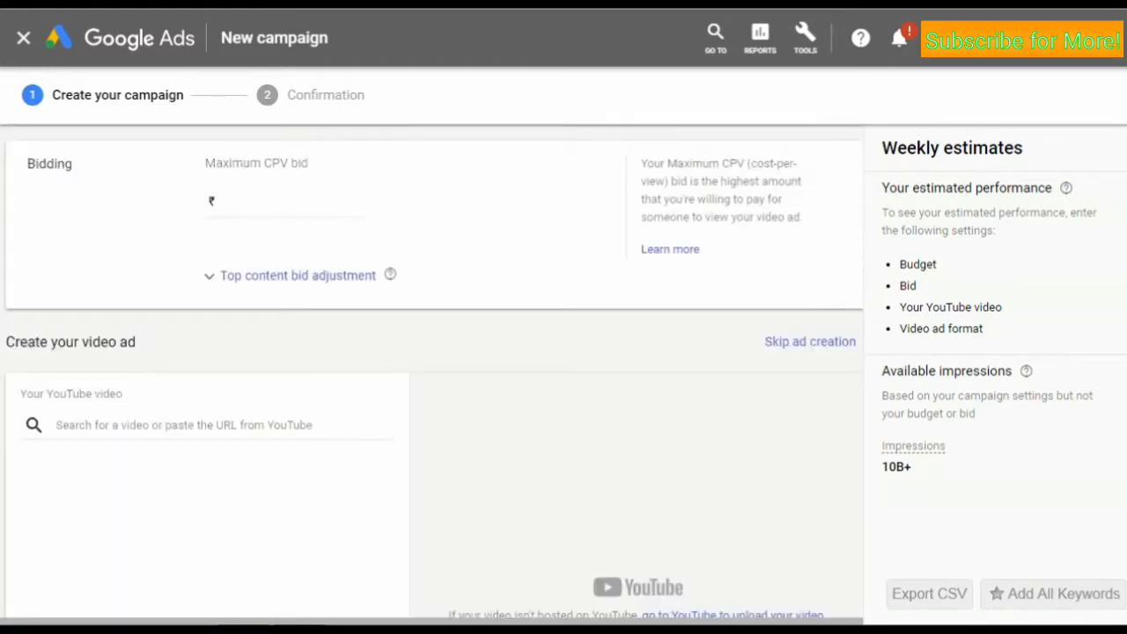
scroll(432, 373, down, 1)
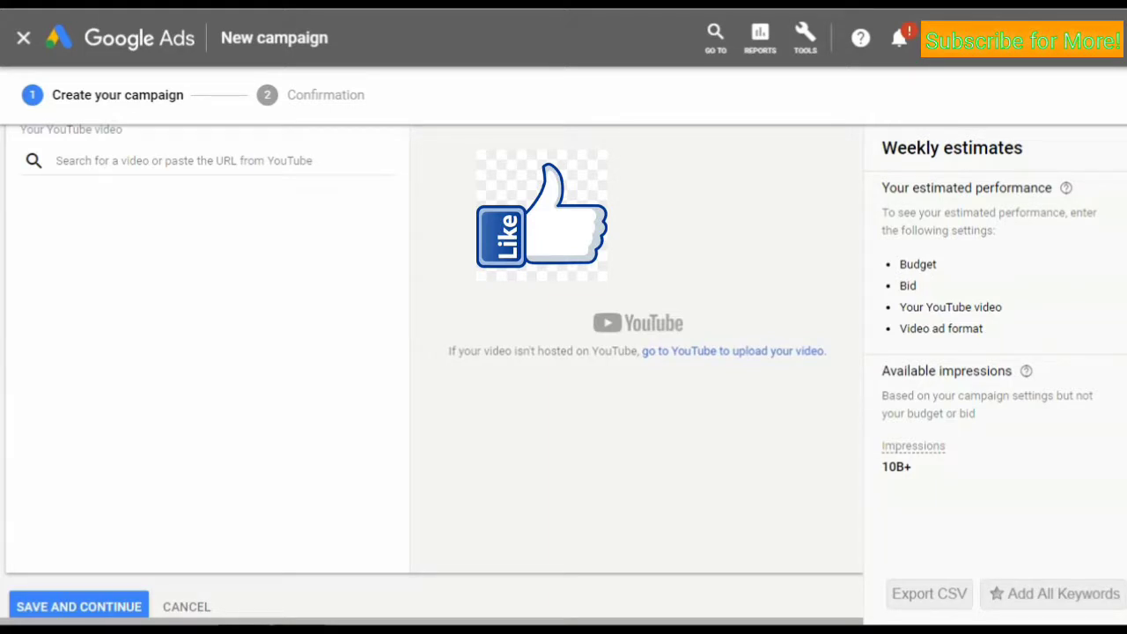
scroll(433, 353, up, 3)
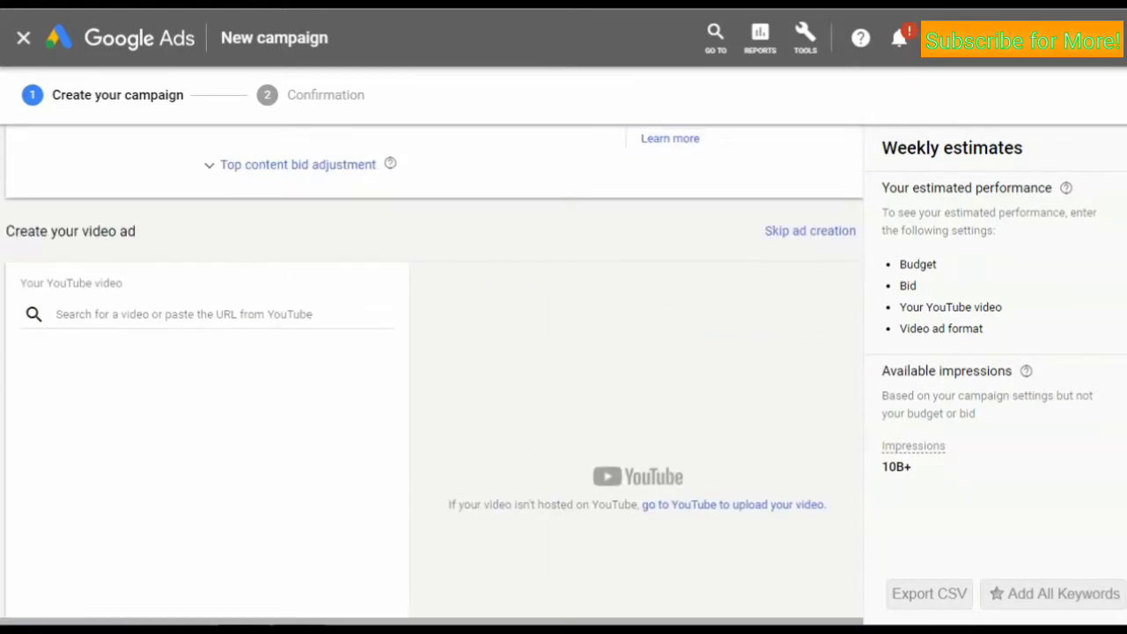
scroll(432, 370, up, 12)
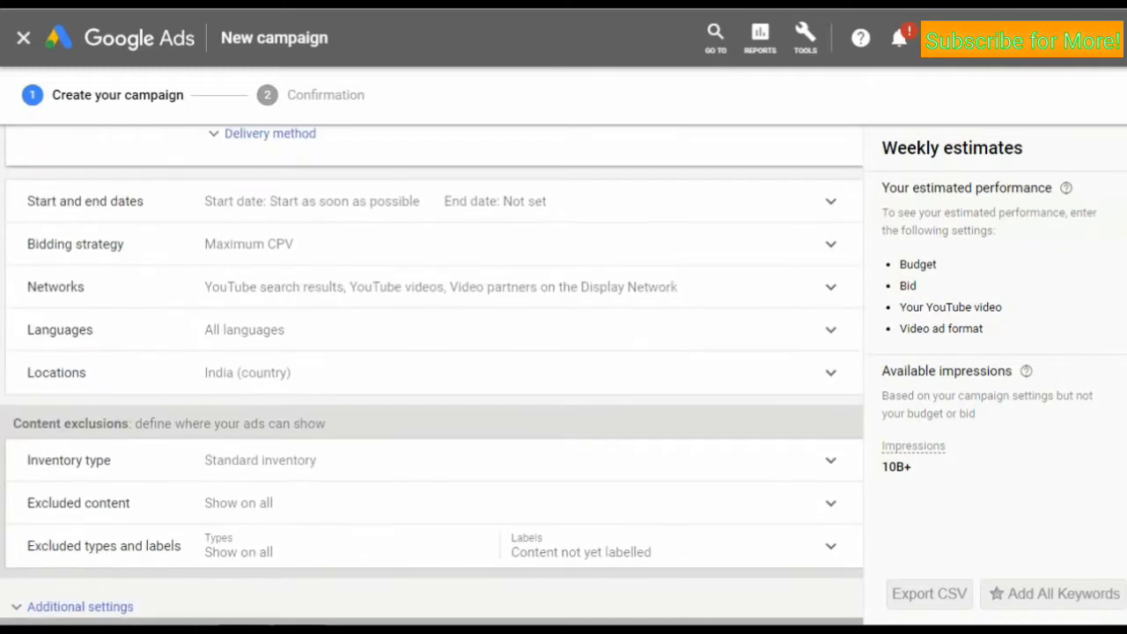
scroll(432, 370, up, 6)
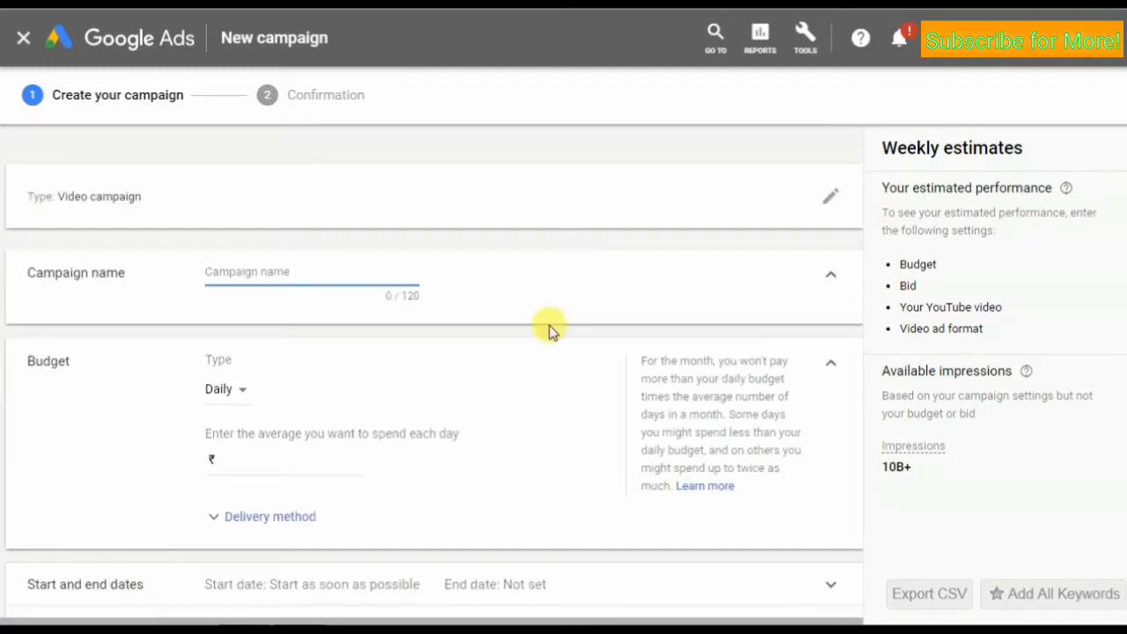
Name the campaign "Youtube ad part 3".
click(261, 274)
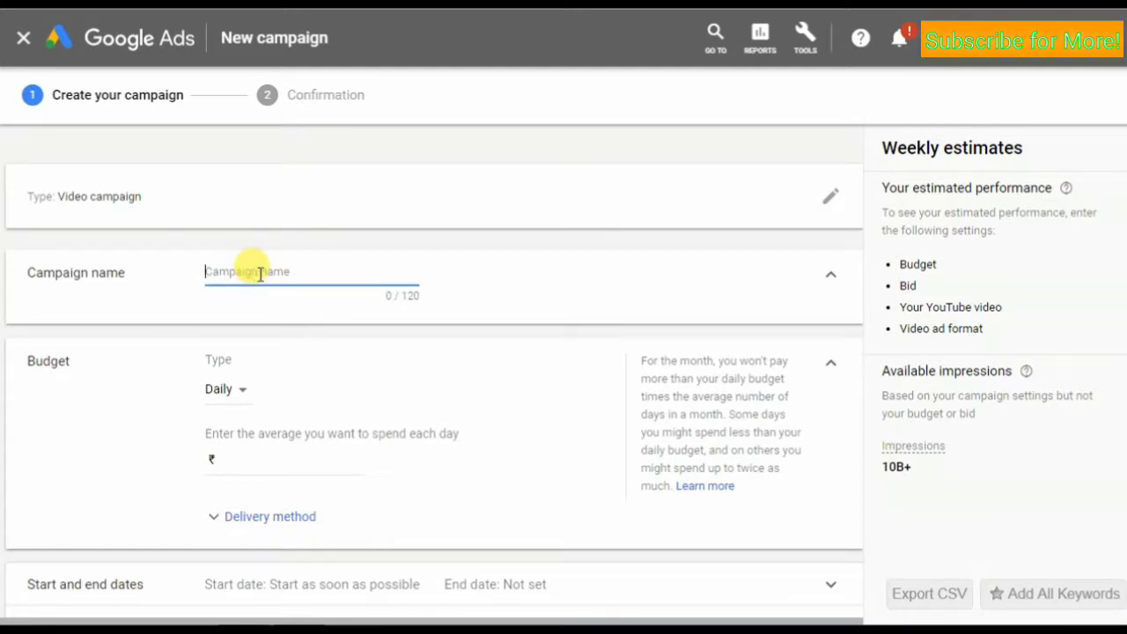
text(Youtube)
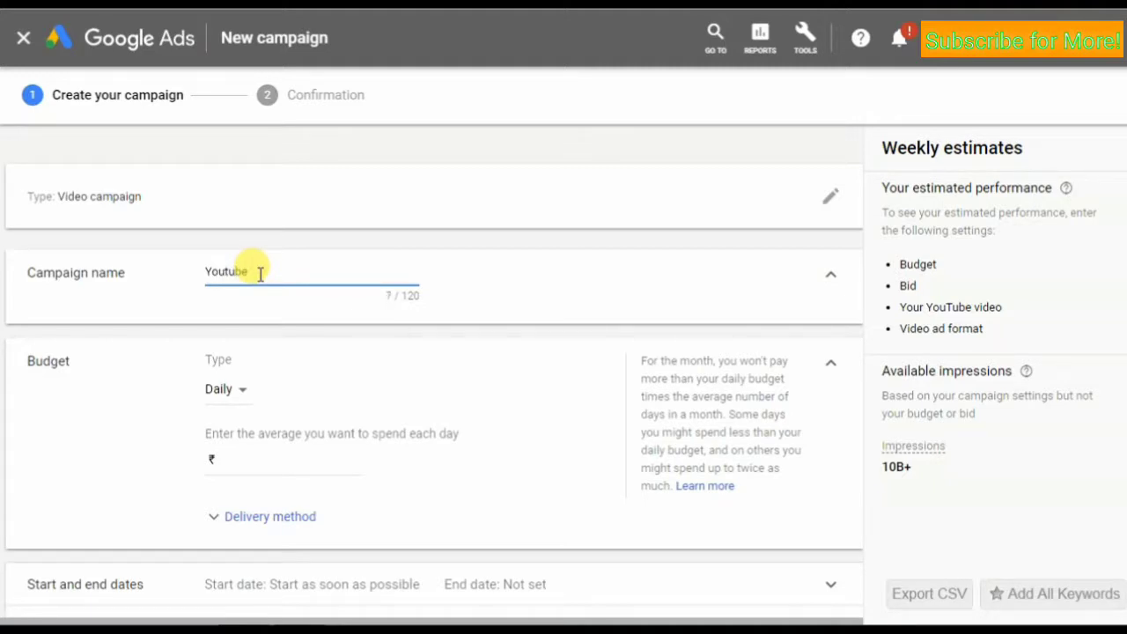
text( ads)
text(part 3)
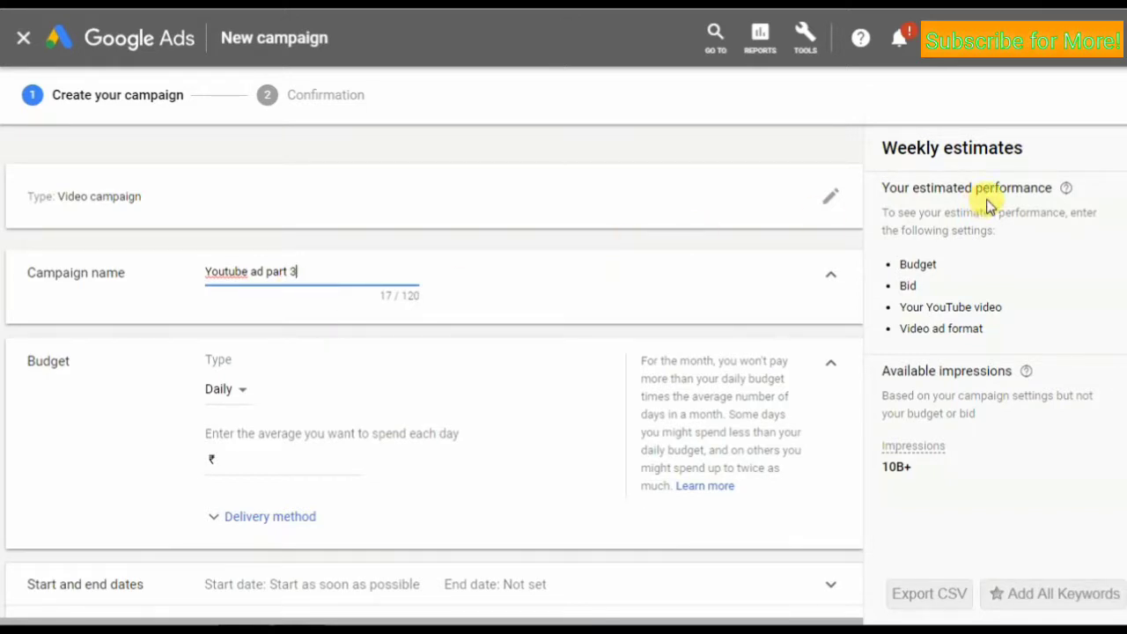
Keep the budget type as Daily and set the average daily spend to ₹100.00.
scroll(434, 387, down, 1)
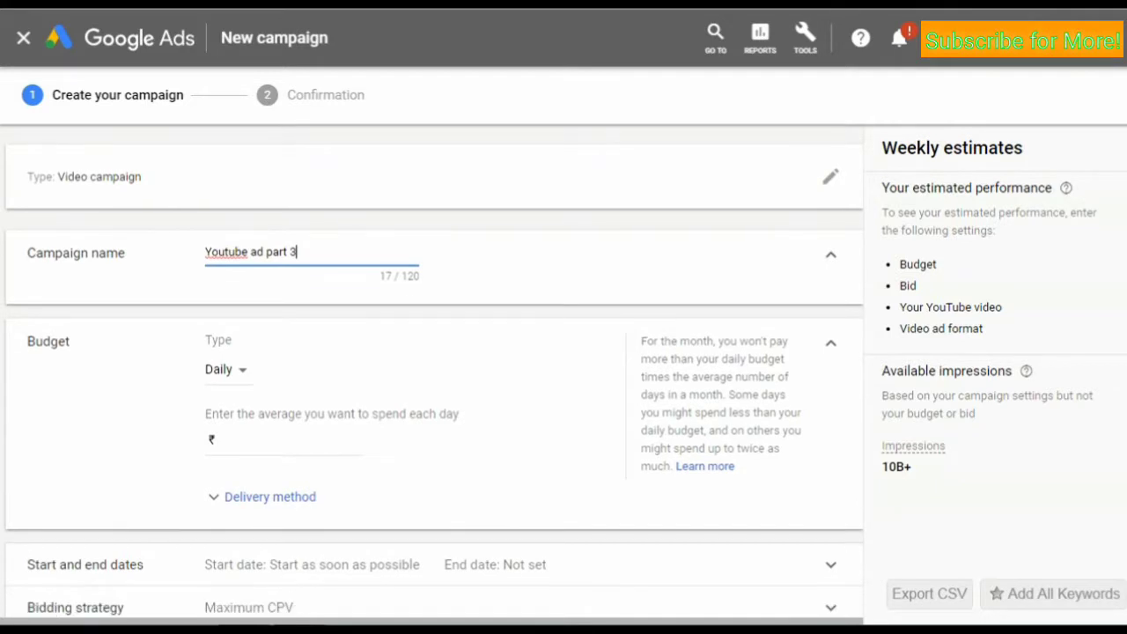
scroll(267, 248, down, 1)
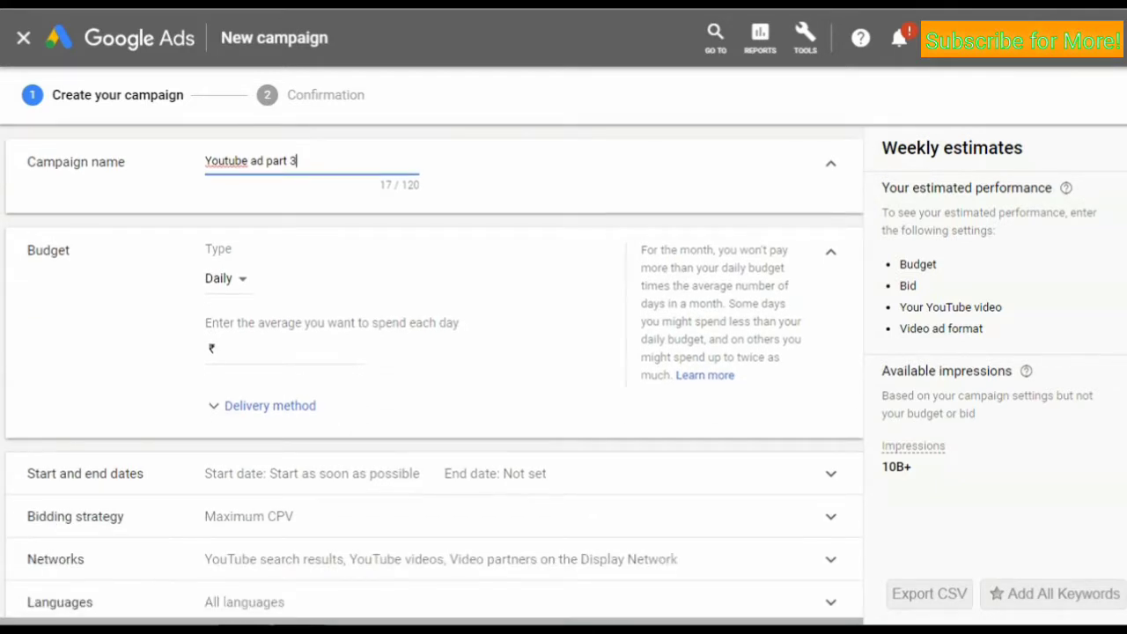
click(234, 278)
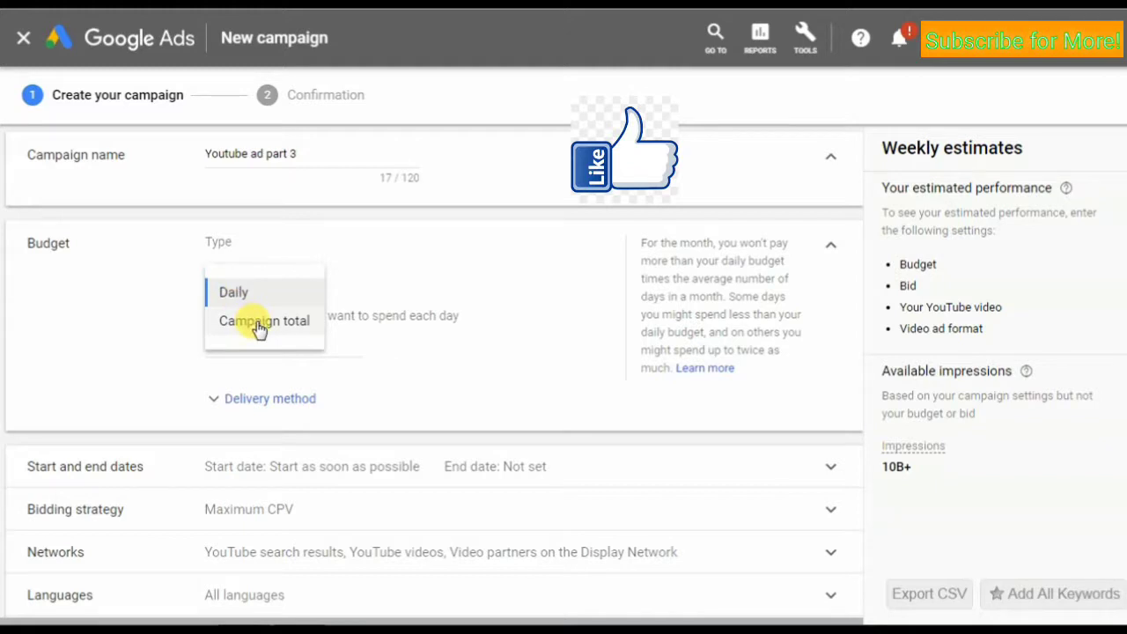
click(414, 292)
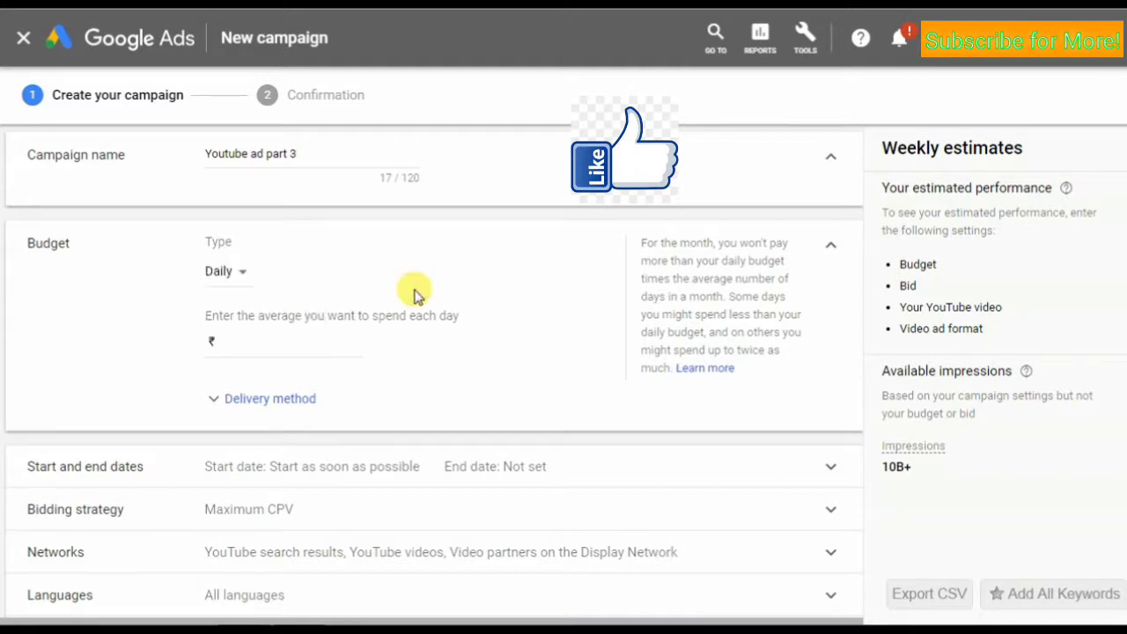
click(264, 341)
click(220, 275)
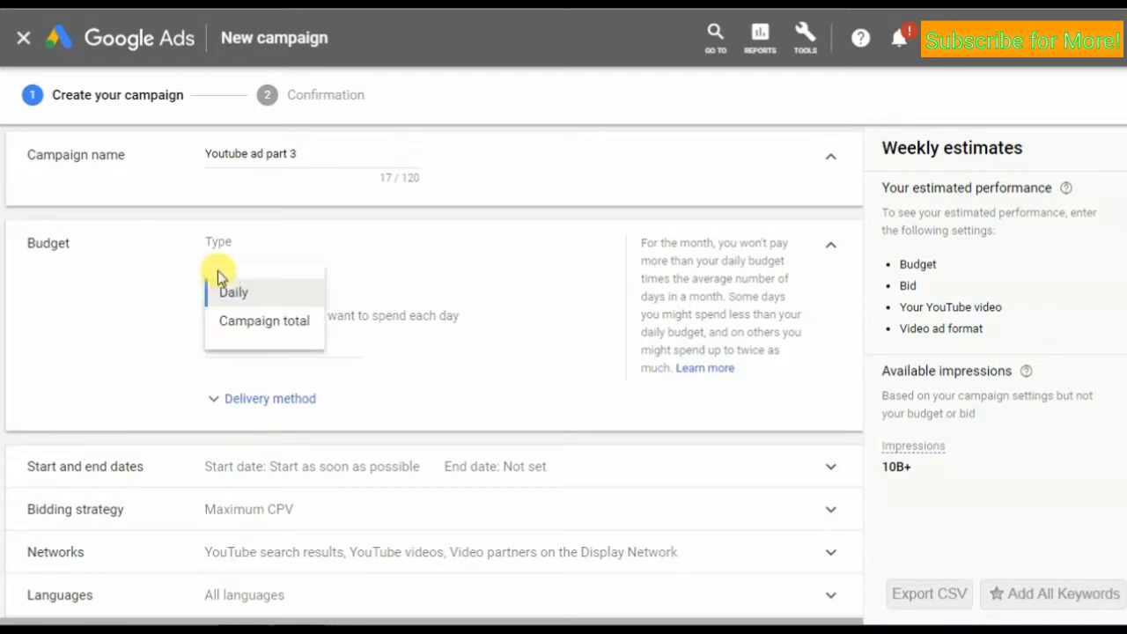
click(377, 262)
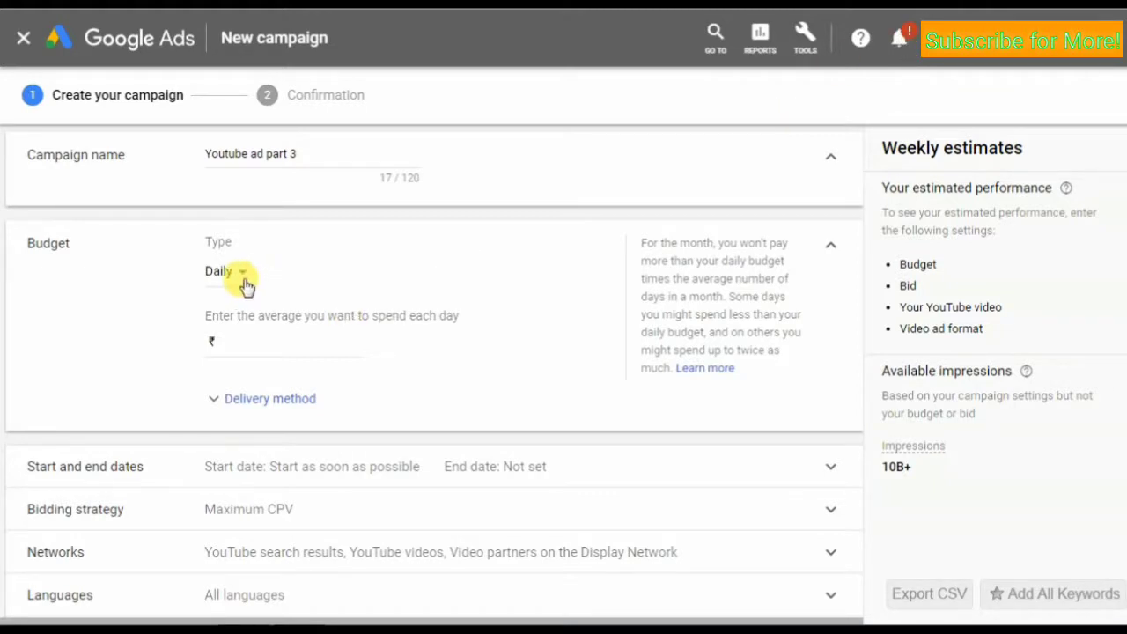
click(263, 345)
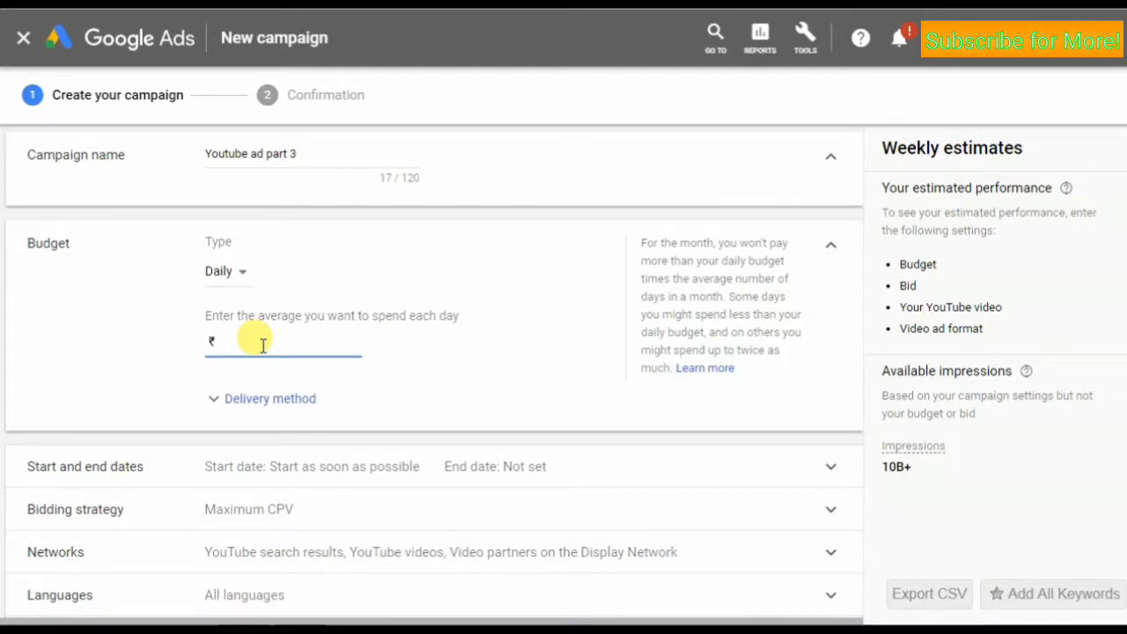
text(100.00)
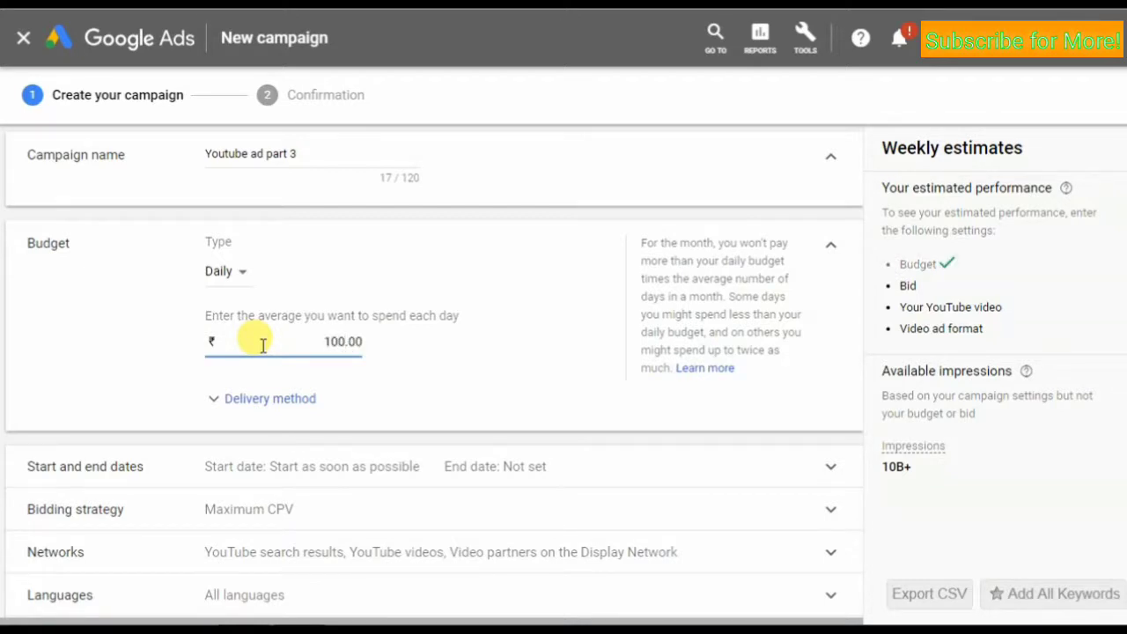
click(434, 376)
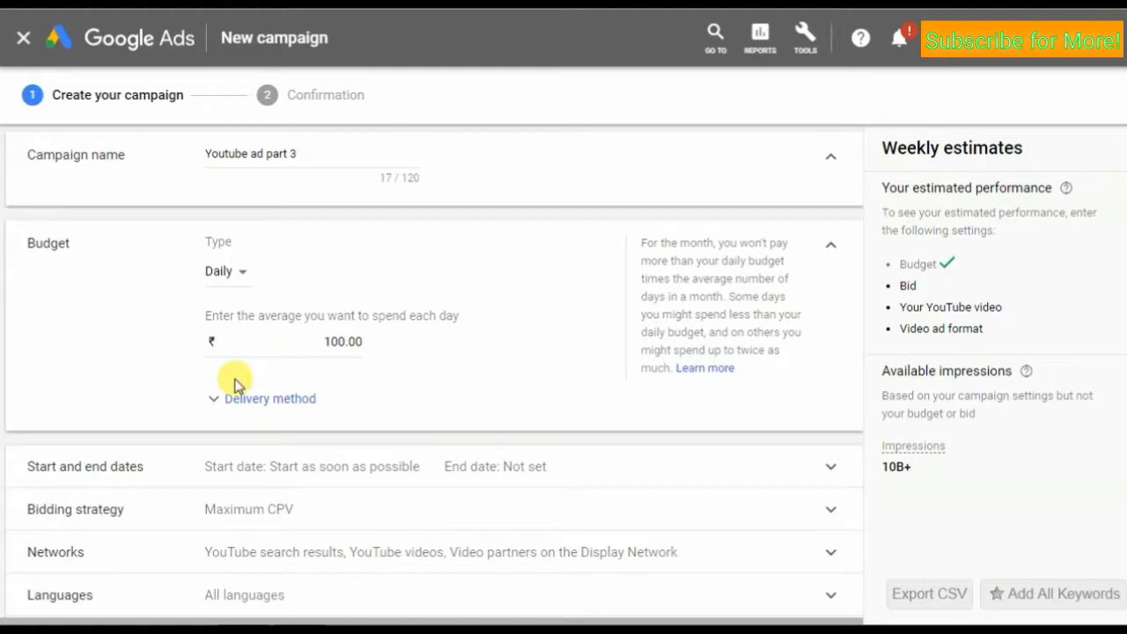
Keep the budget's delivery method as Standard.
click(216, 402)
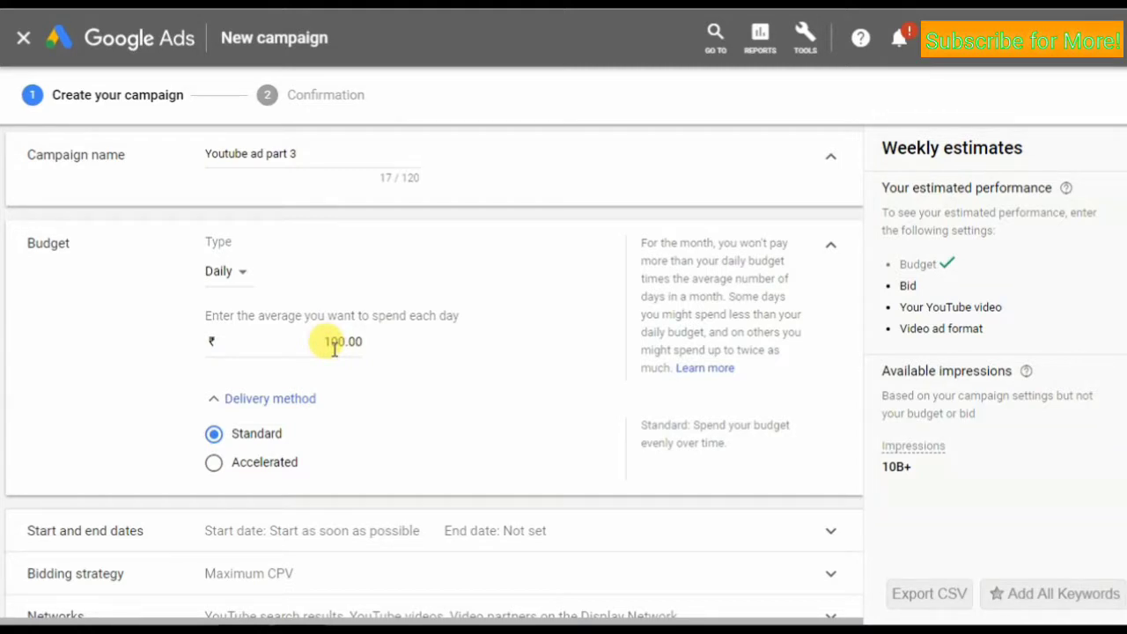
click(216, 434)
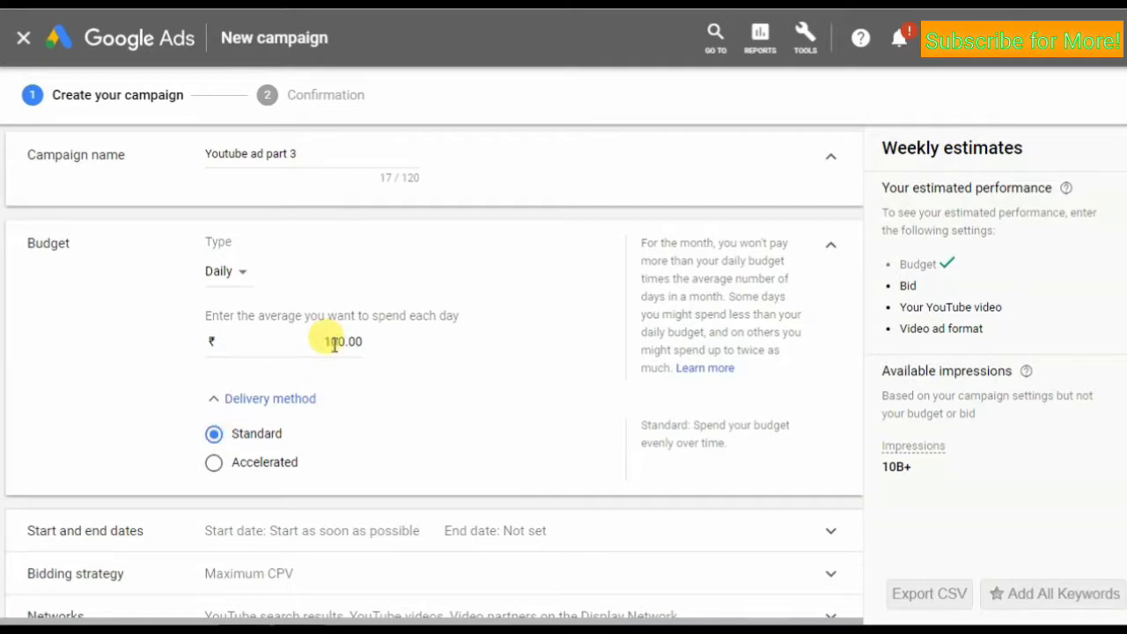
mouse_move(334, 343)
mouse_down()
mouse_move(348, 344)
mouse_move(333, 344)
mouse_up()
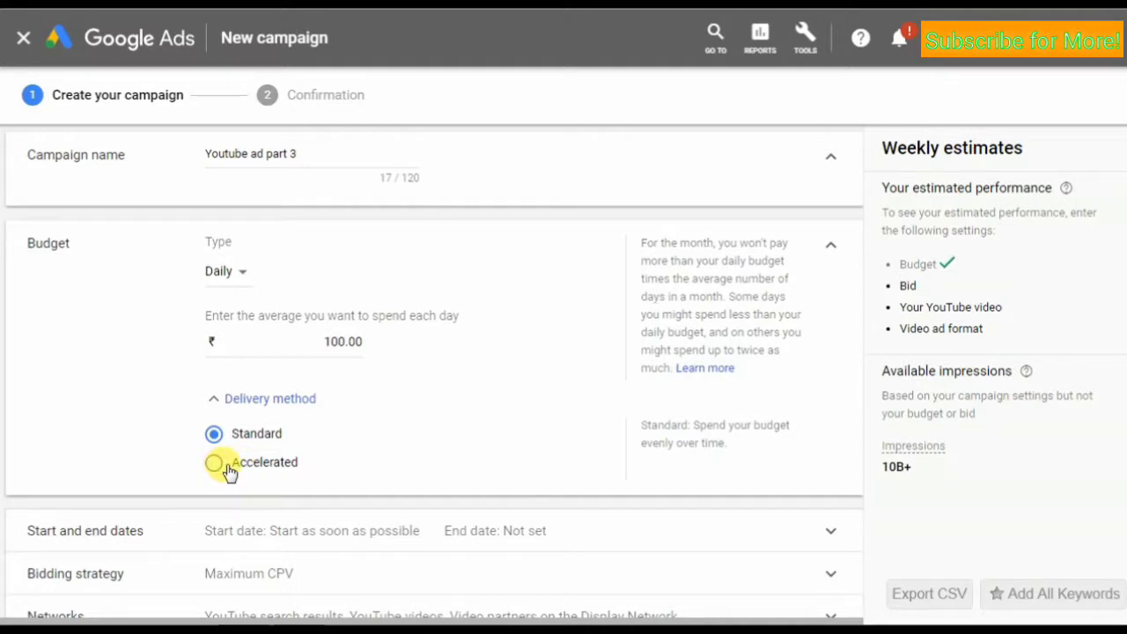
click(217, 400)
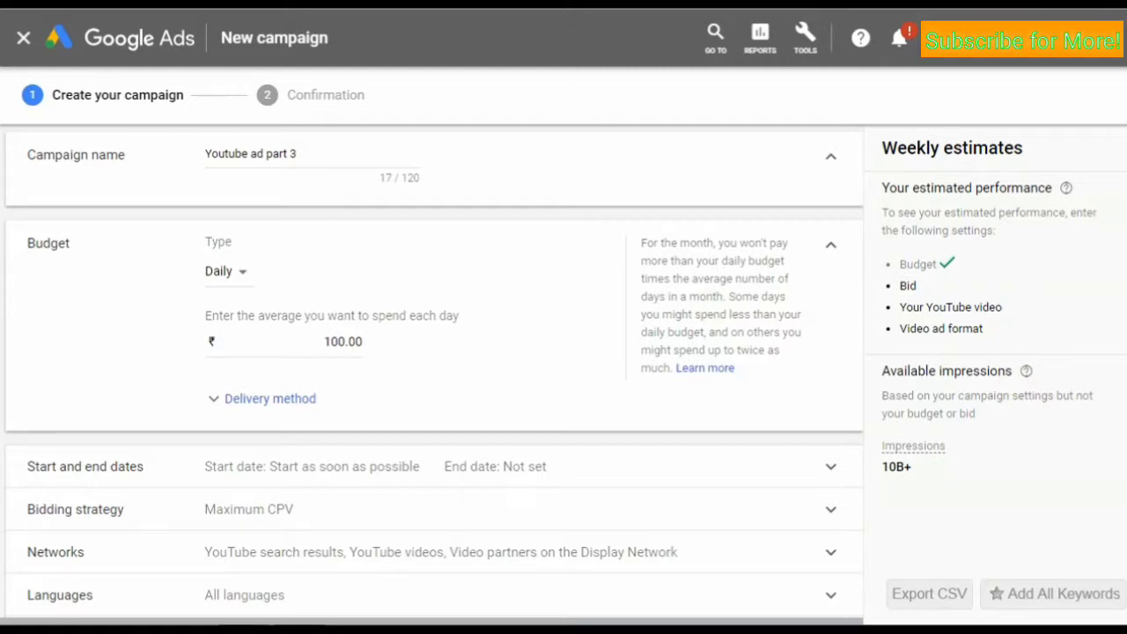
Review the available bid strategies in the bidding strategy settings, keeping Maximum CPV.
scroll(434, 372, down, 3)
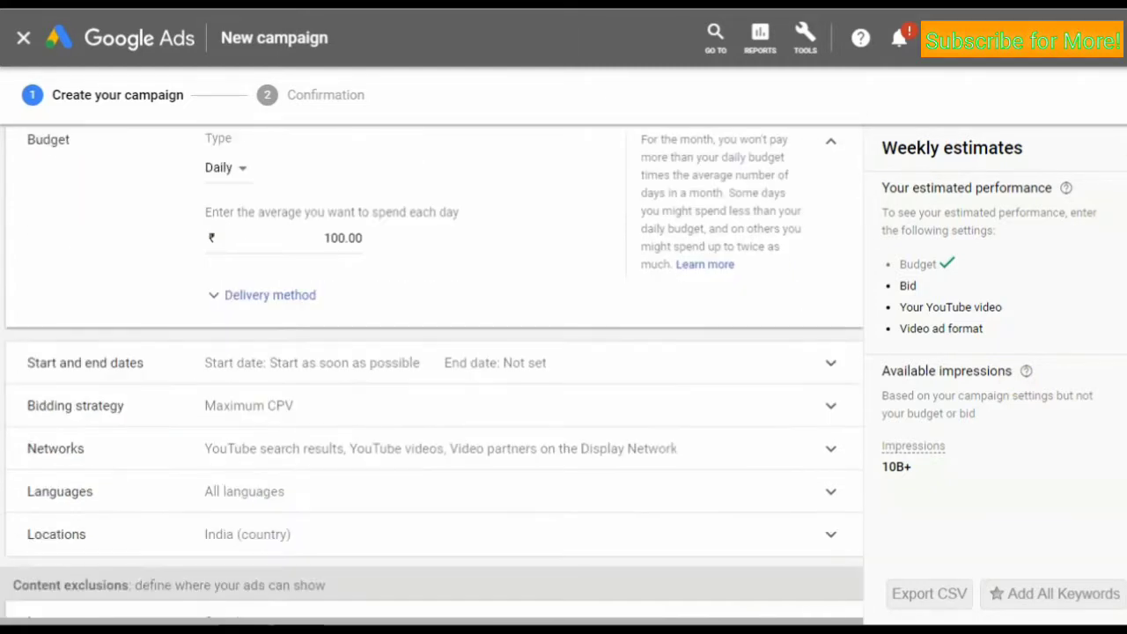
scroll(434, 373, down, 2)
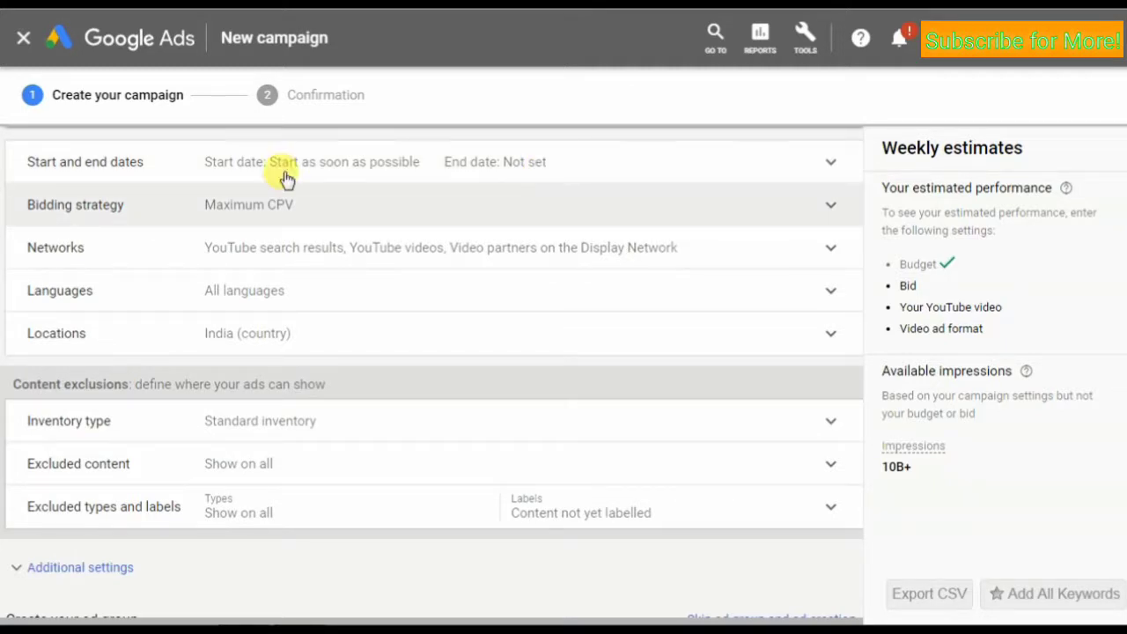
click(324, 211)
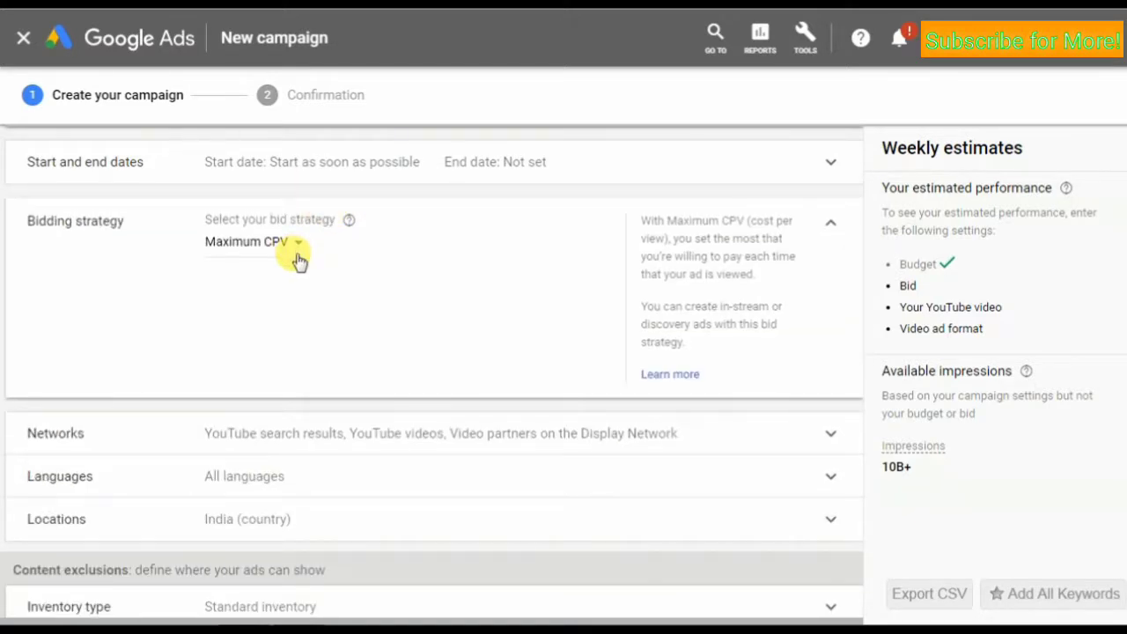
click(278, 251)
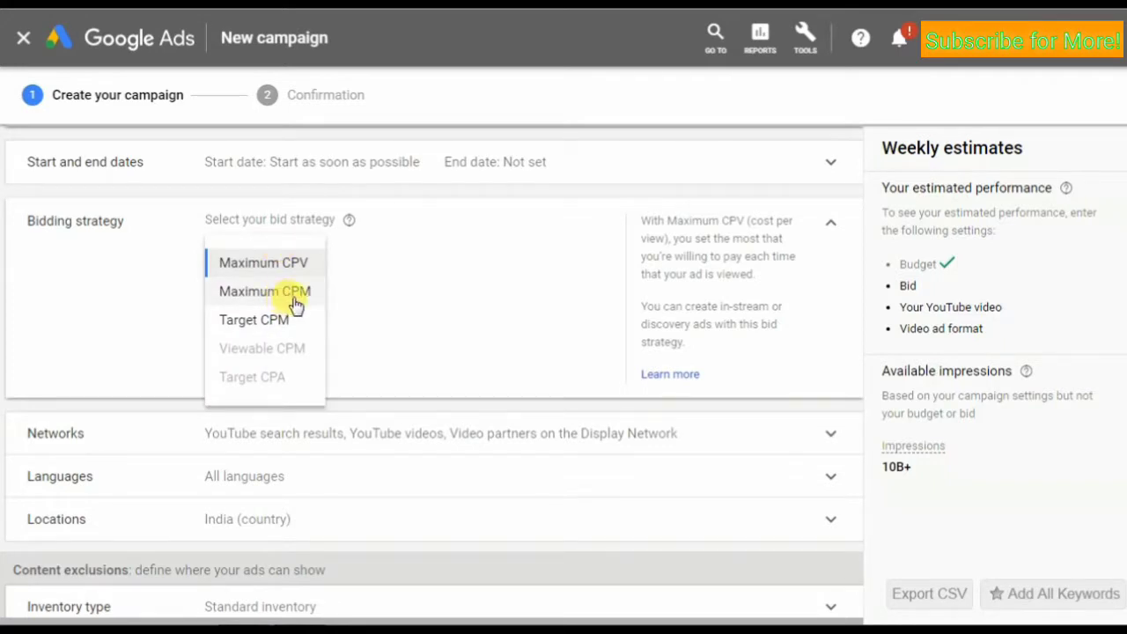
click(359, 315)
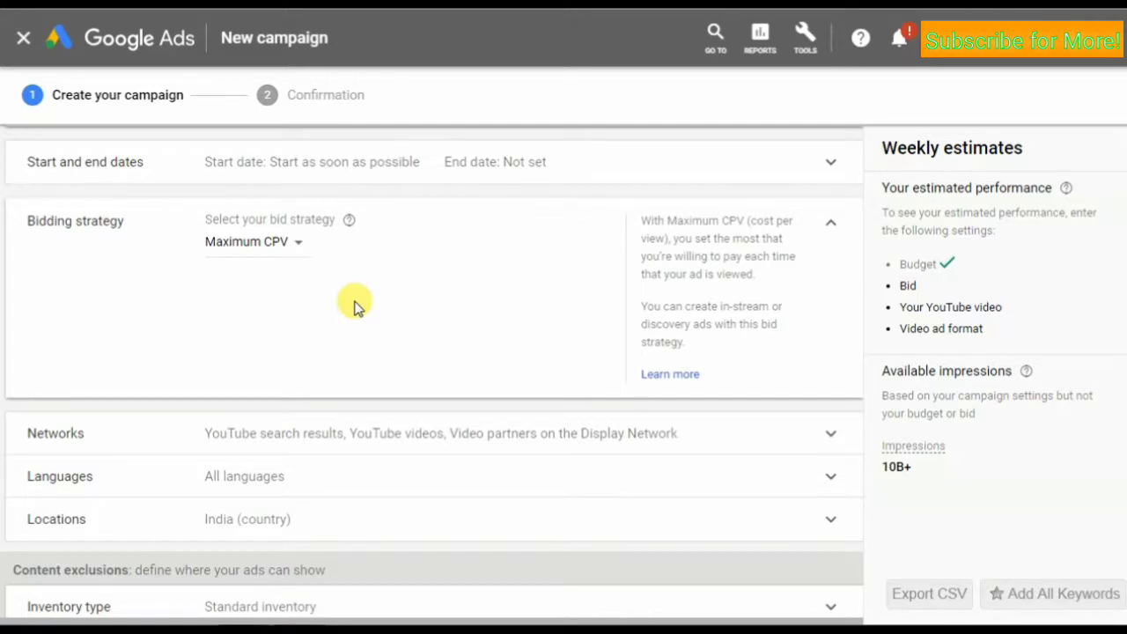
click(254, 241)
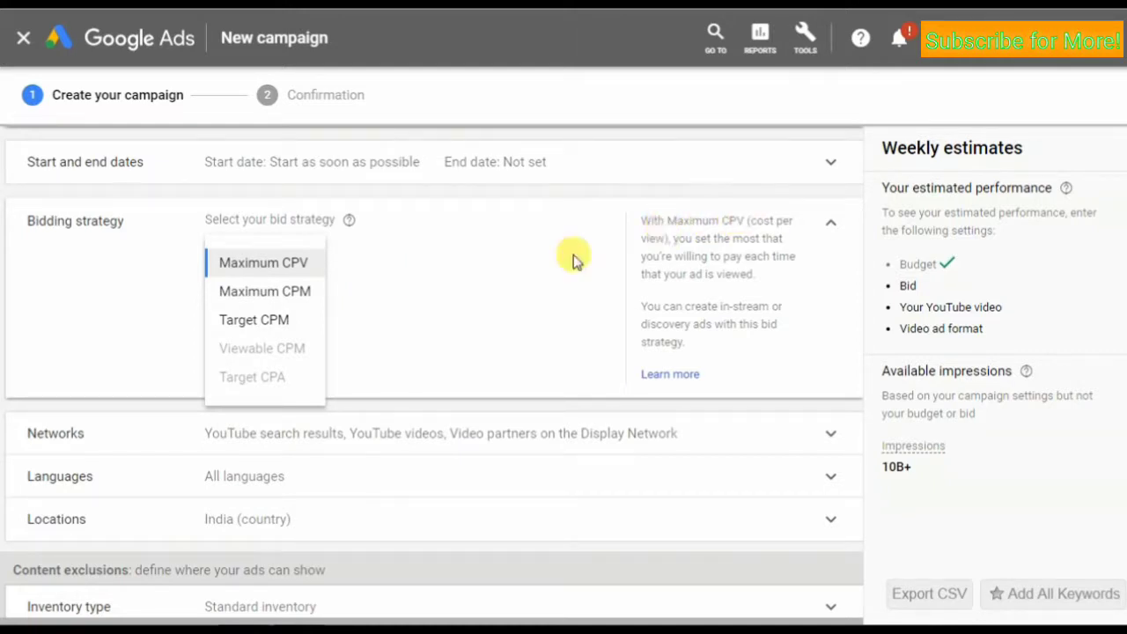
click(478, 278)
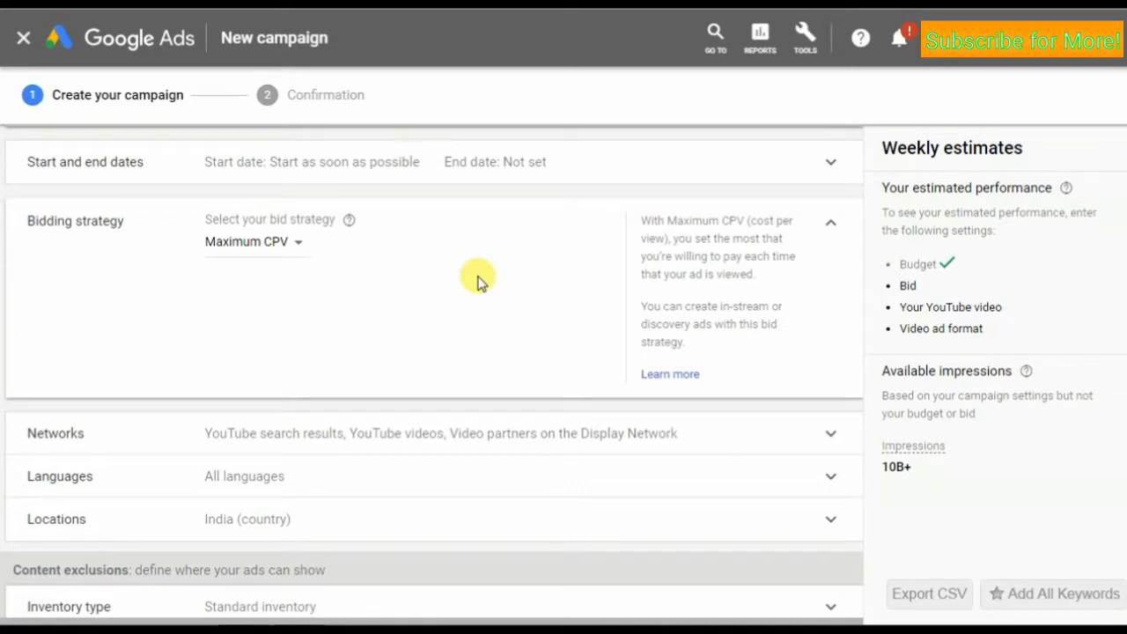
click(282, 251)
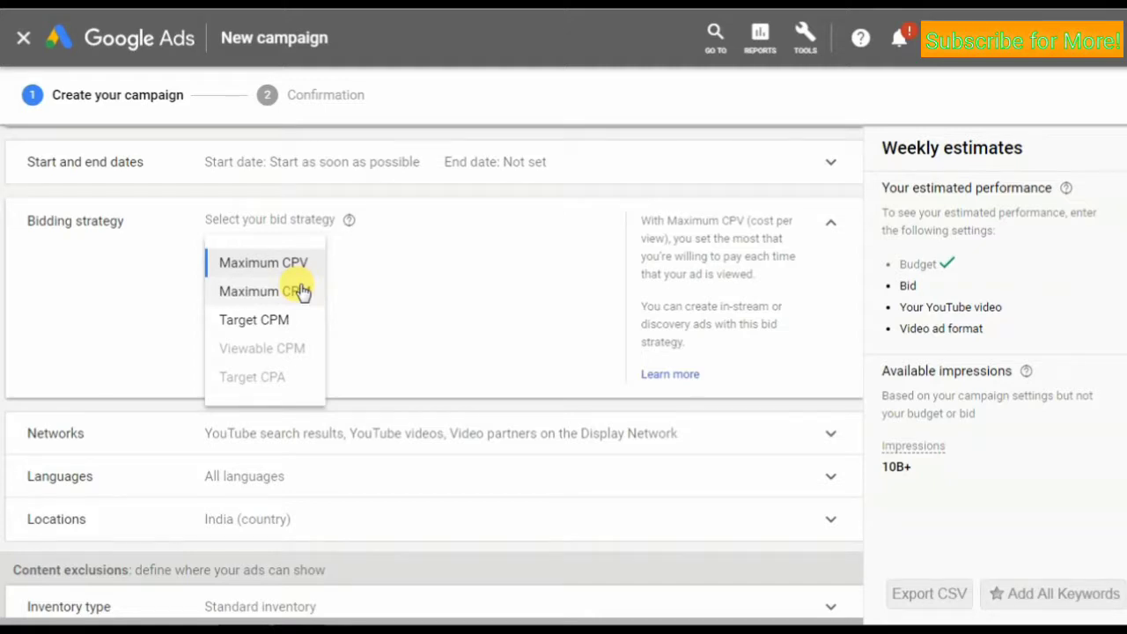
click(378, 284)
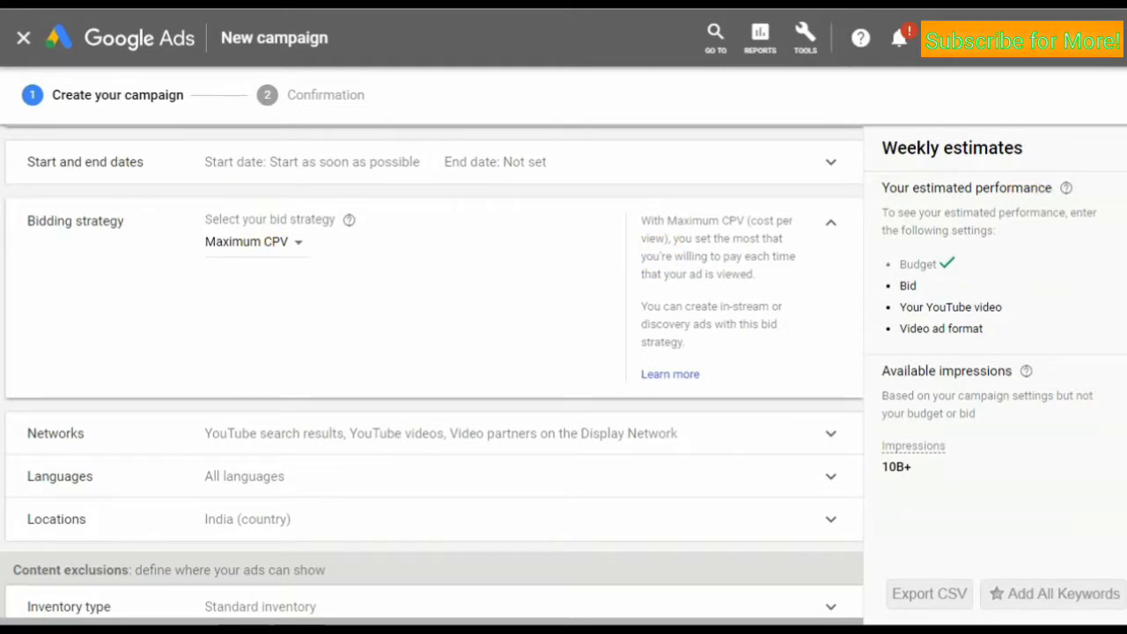
Exclude Video partners on the Display Network from the campaign's networks, keeping YouTube search results and YouTube videos.
scroll(764, 264, down, 2)
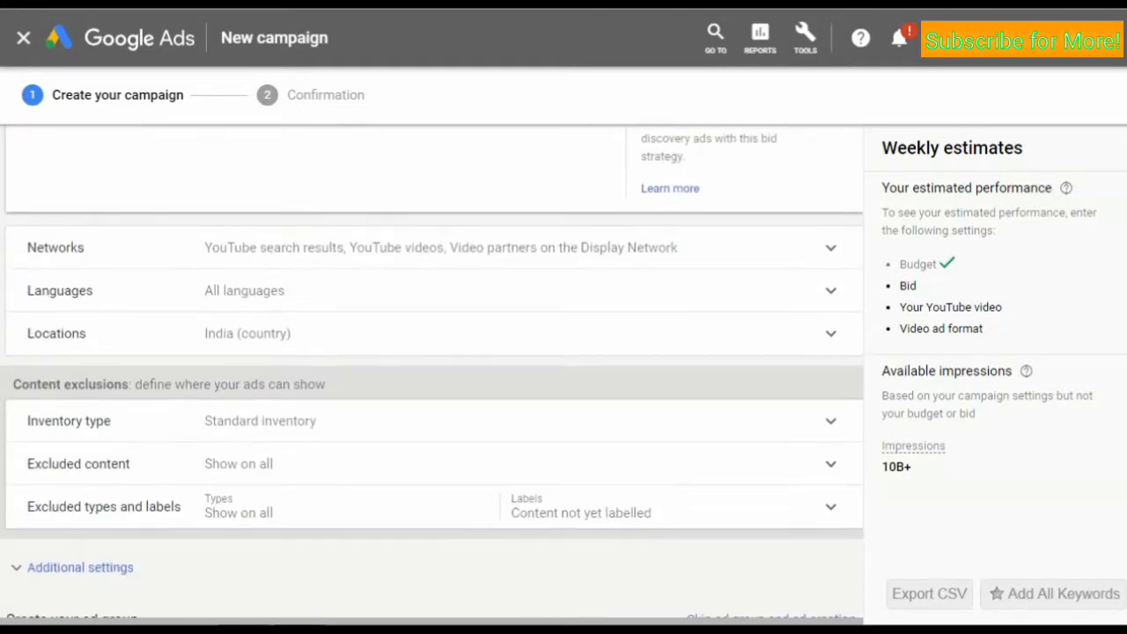
click(610, 264)
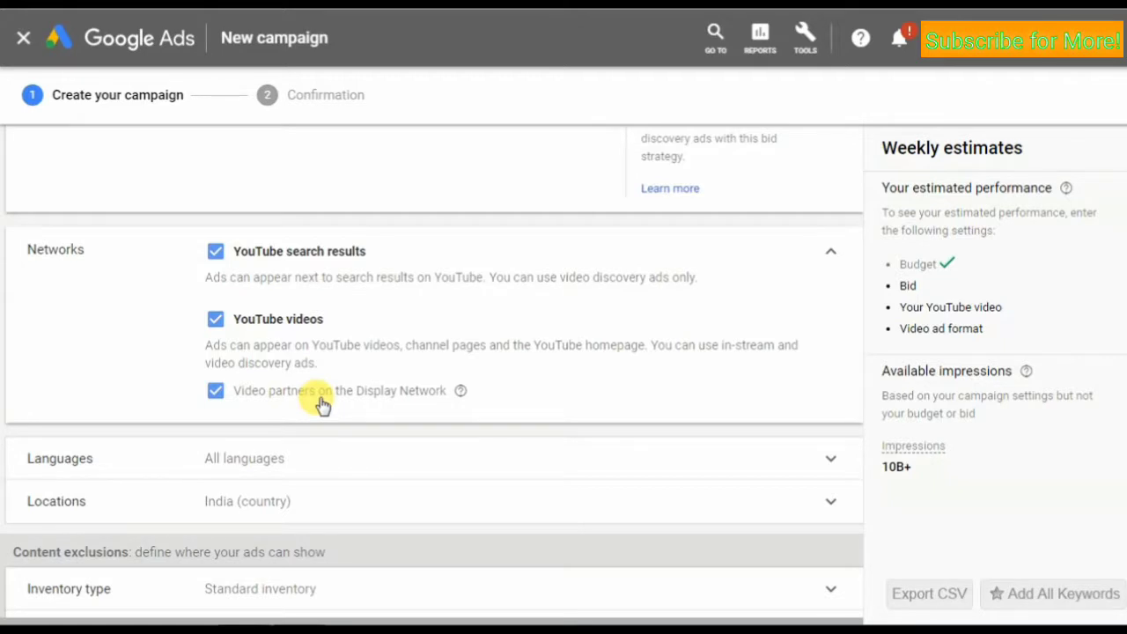
click(220, 396)
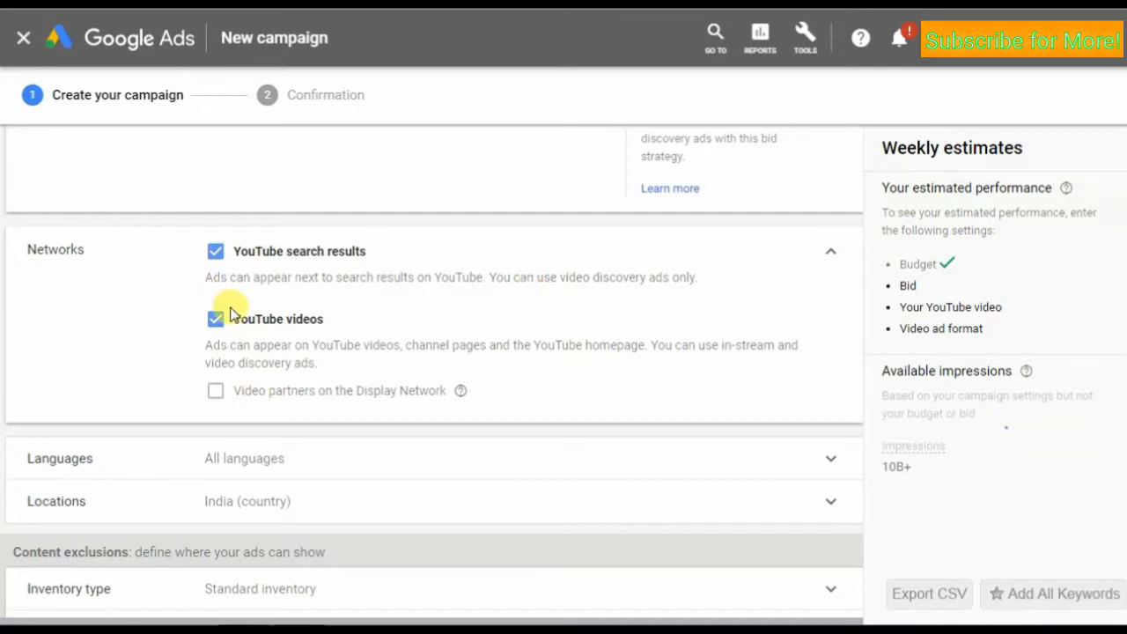
click(831, 260)
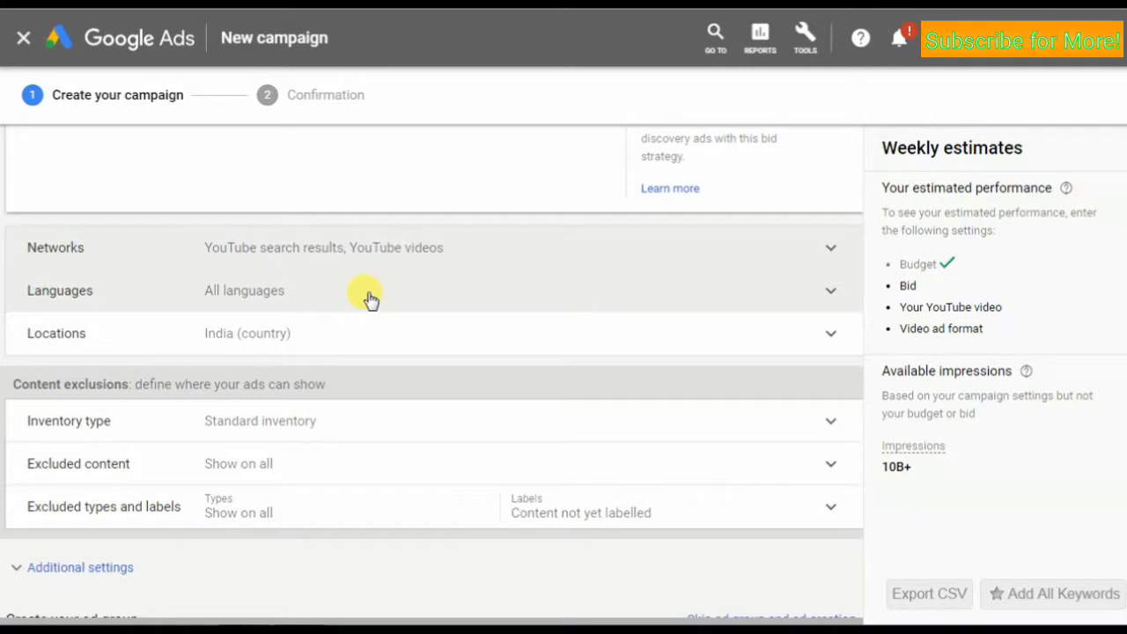
Set the campaign's language targeting to Hindi.
click(368, 298)
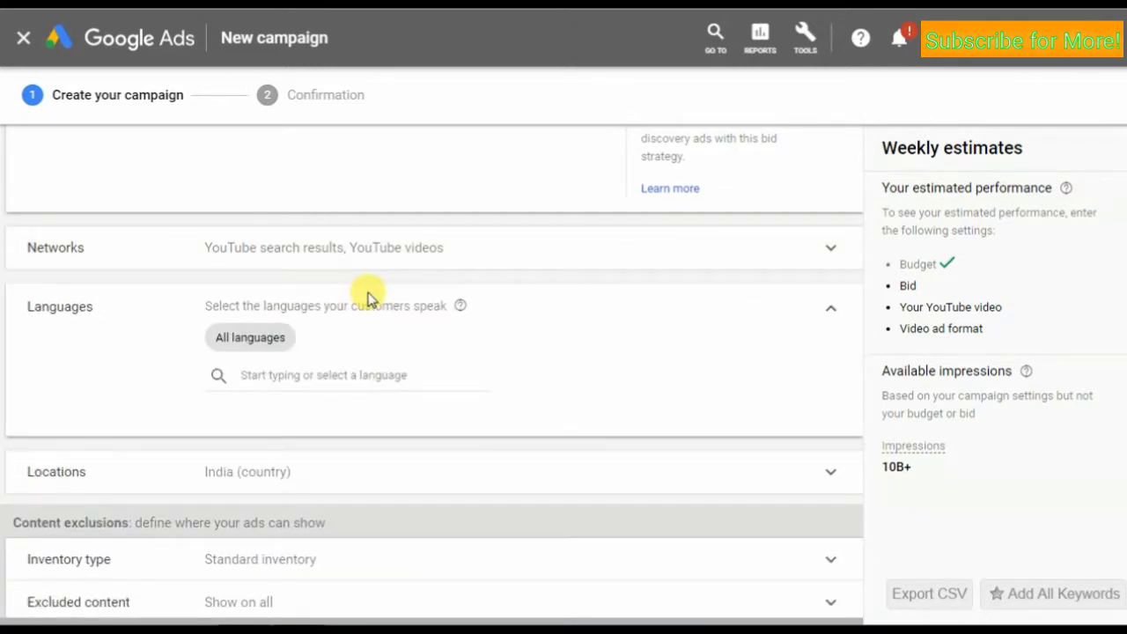
click(315, 377)
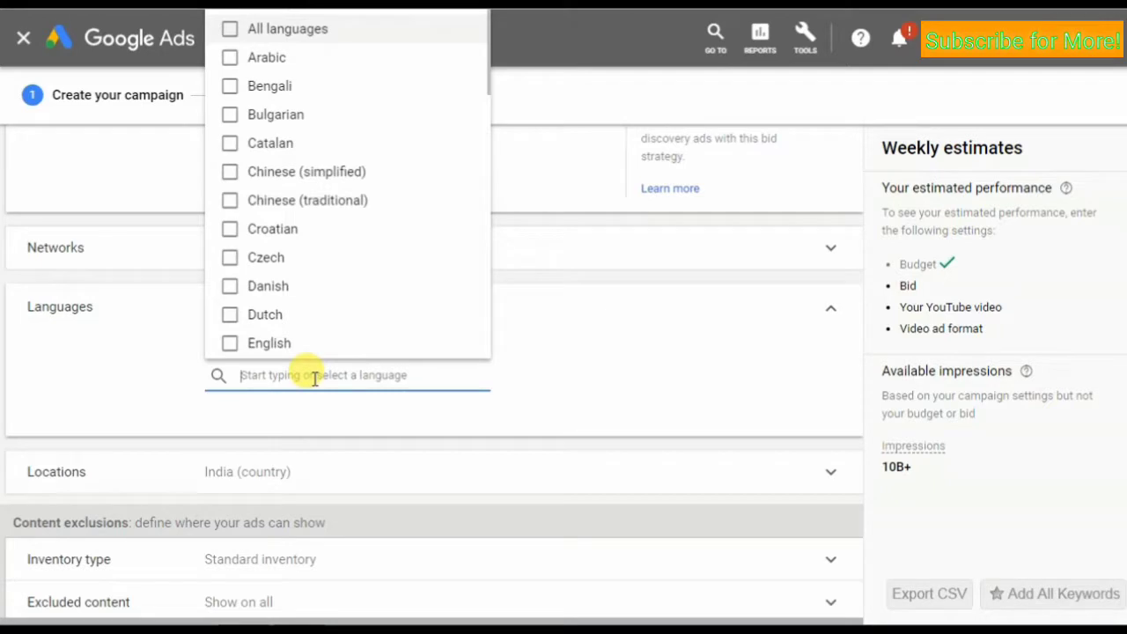
text(Hindi)
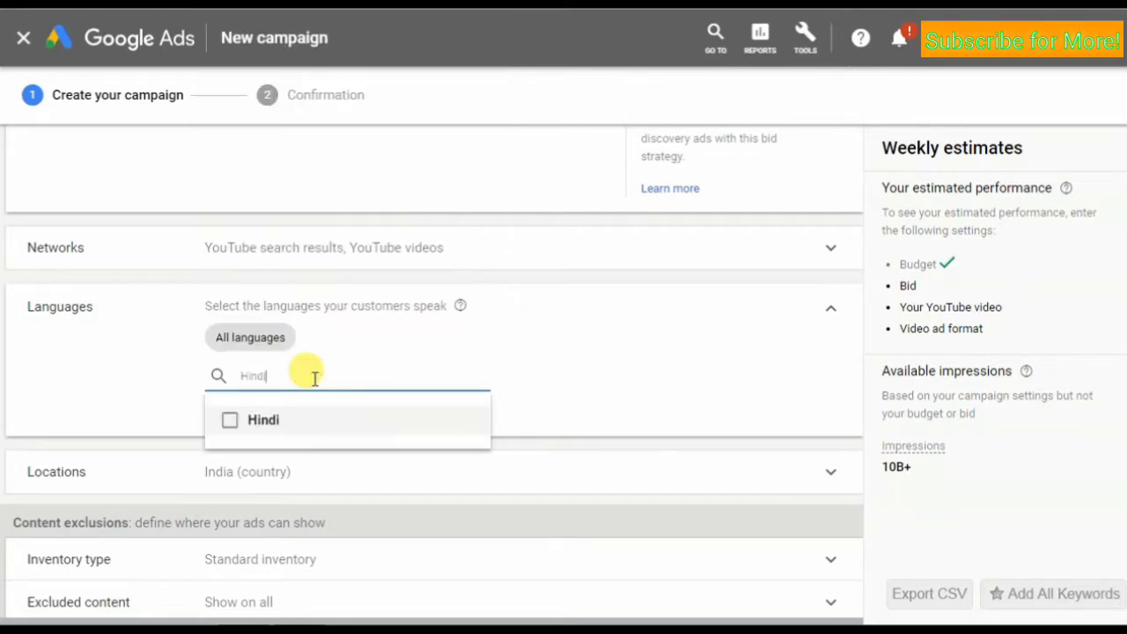
click(230, 420)
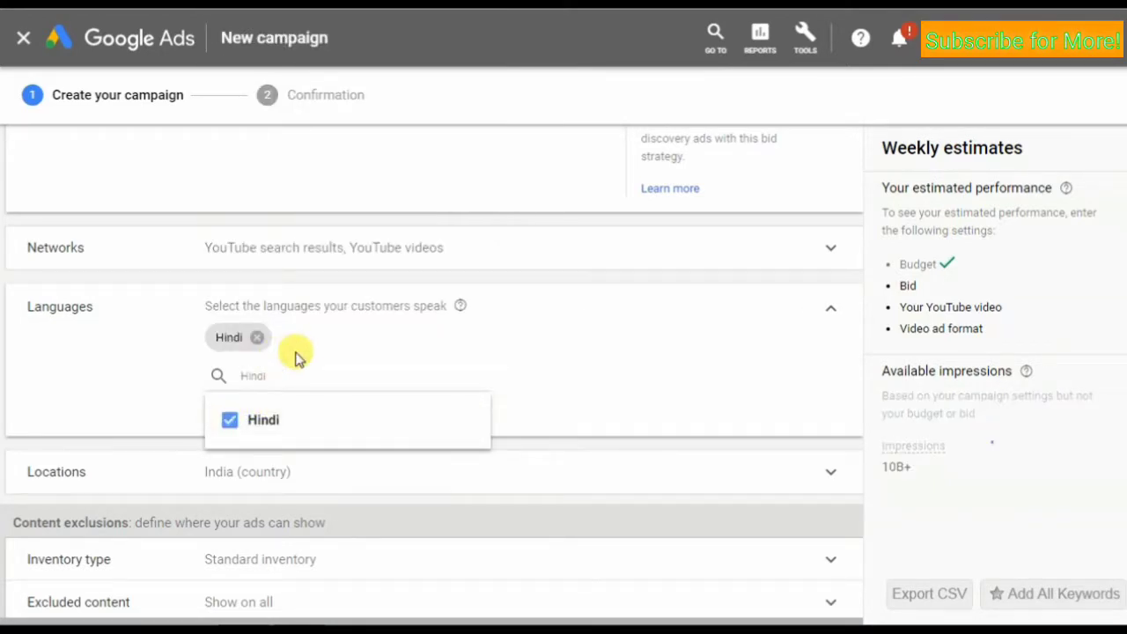
click(546, 373)
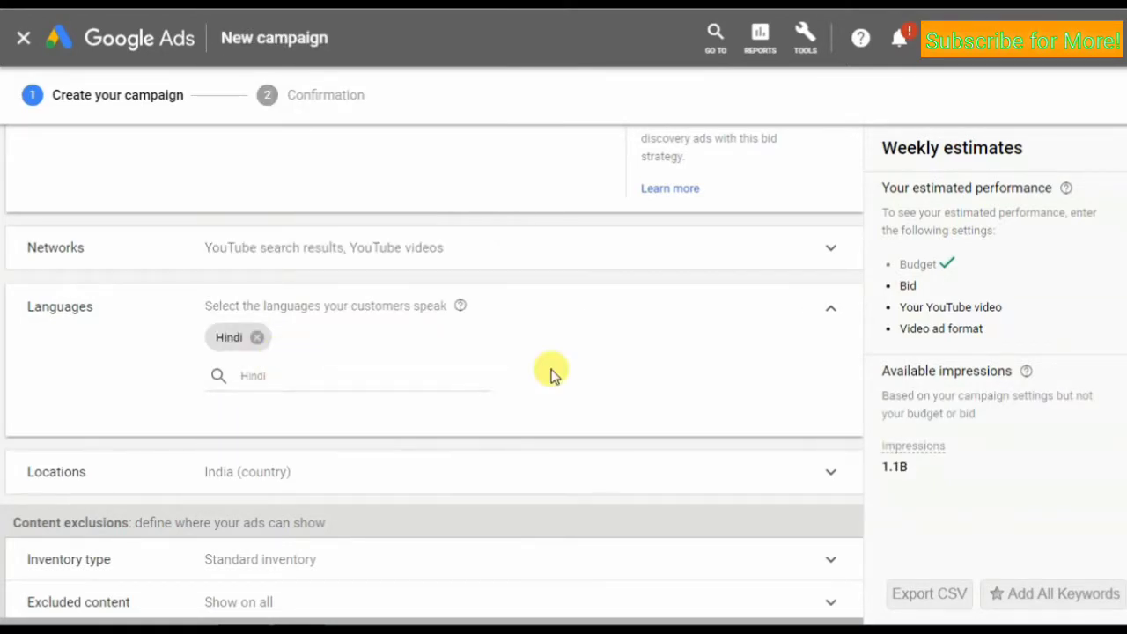
click(833, 314)
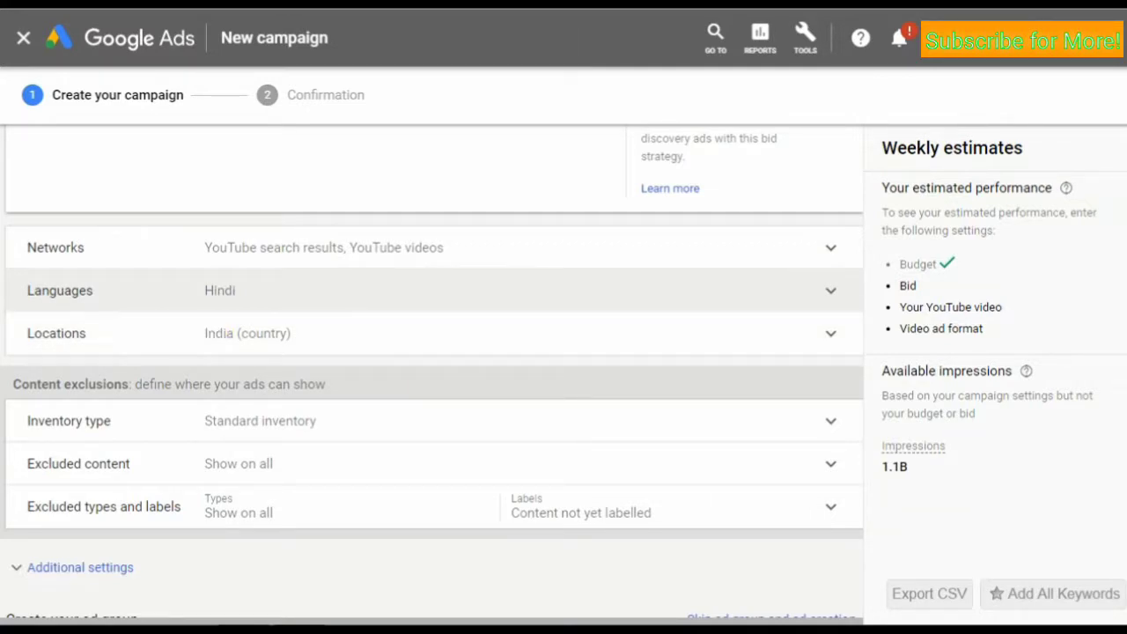
Reveal the additional settings and examine the frequency capping options, leaving both impression and view caps off.
scroll(208, 440, down, 2)
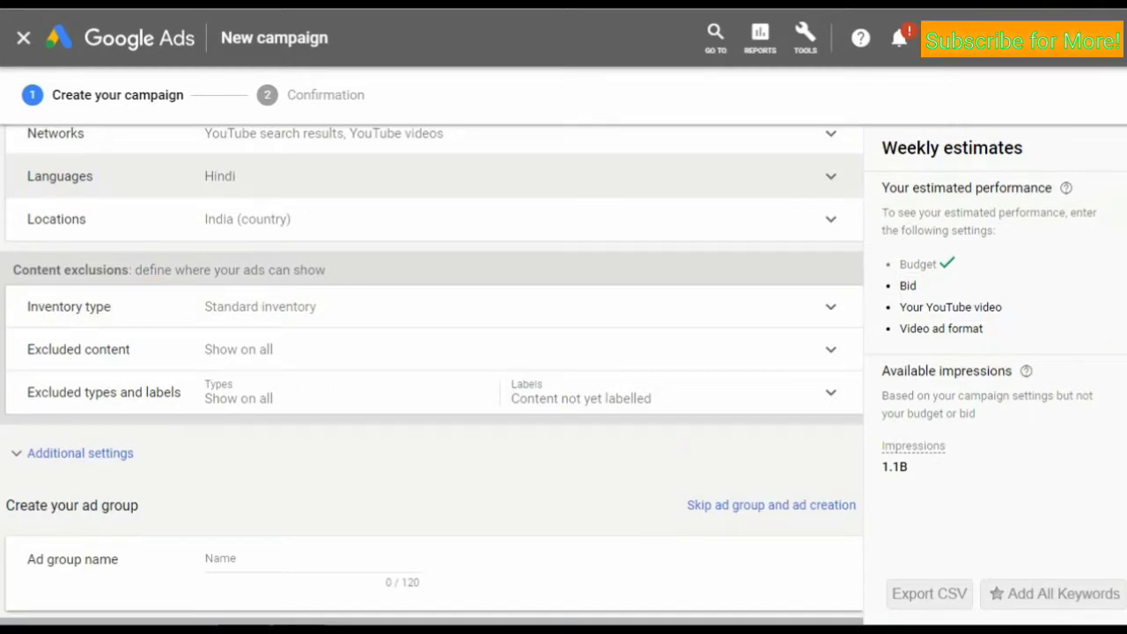
scroll(391, 511, down, 1)
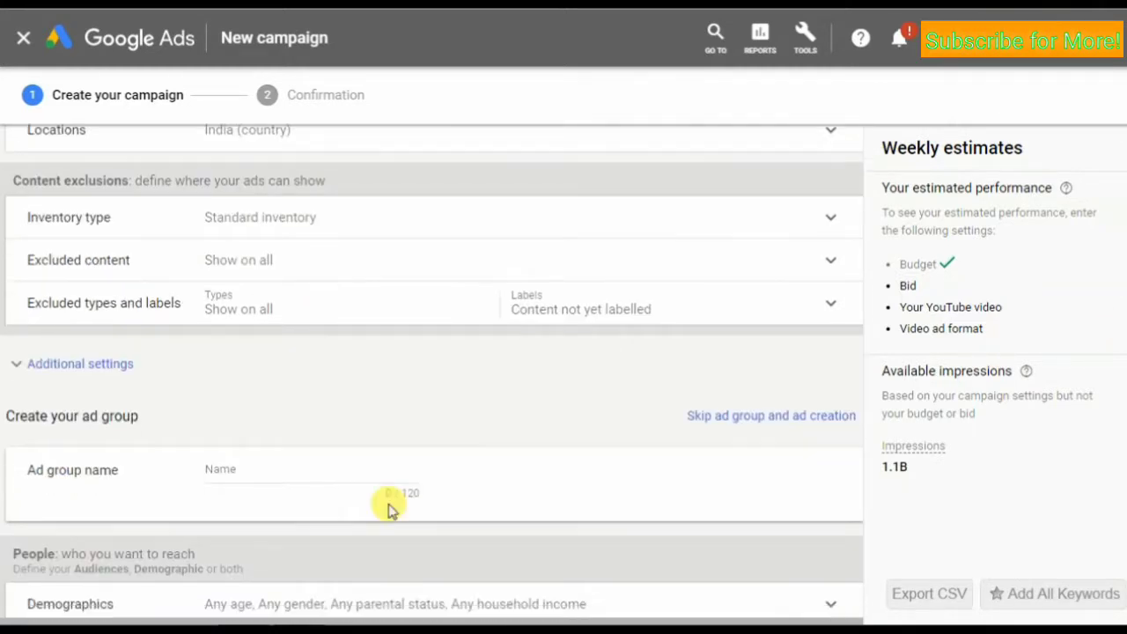
click(14, 366)
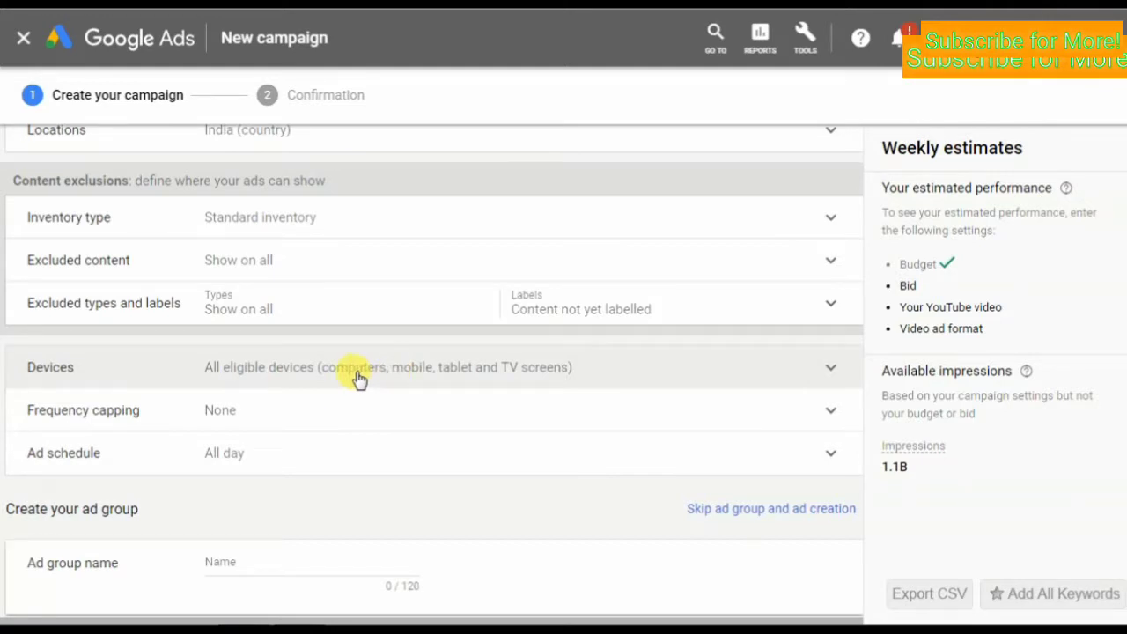
click(361, 410)
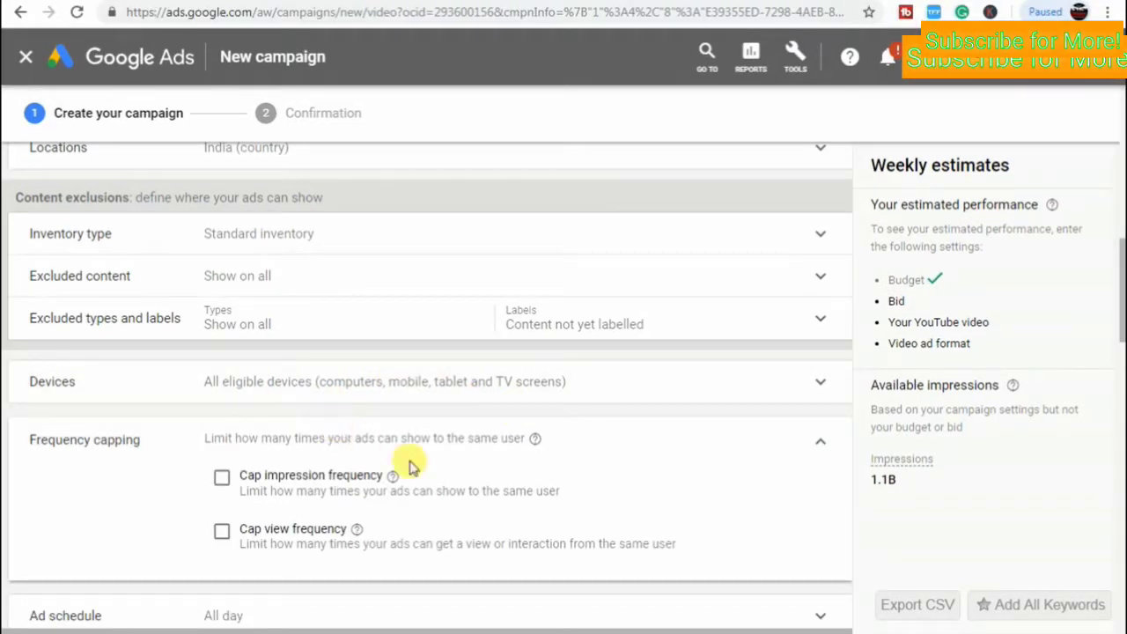
scroll(1117, 304, down, 2)
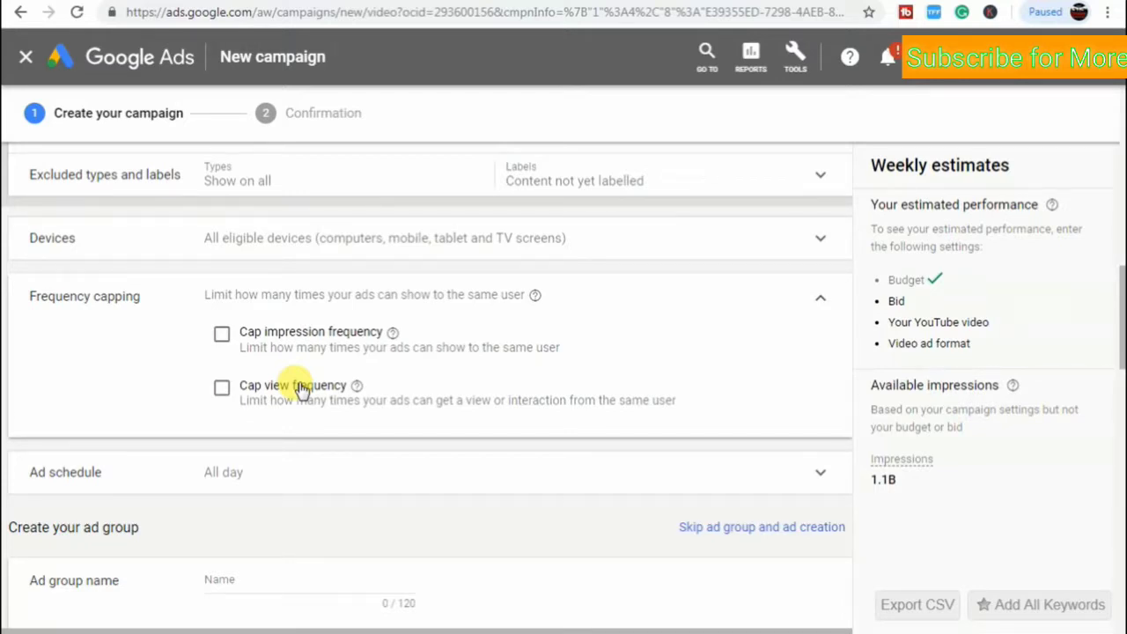
click(821, 301)
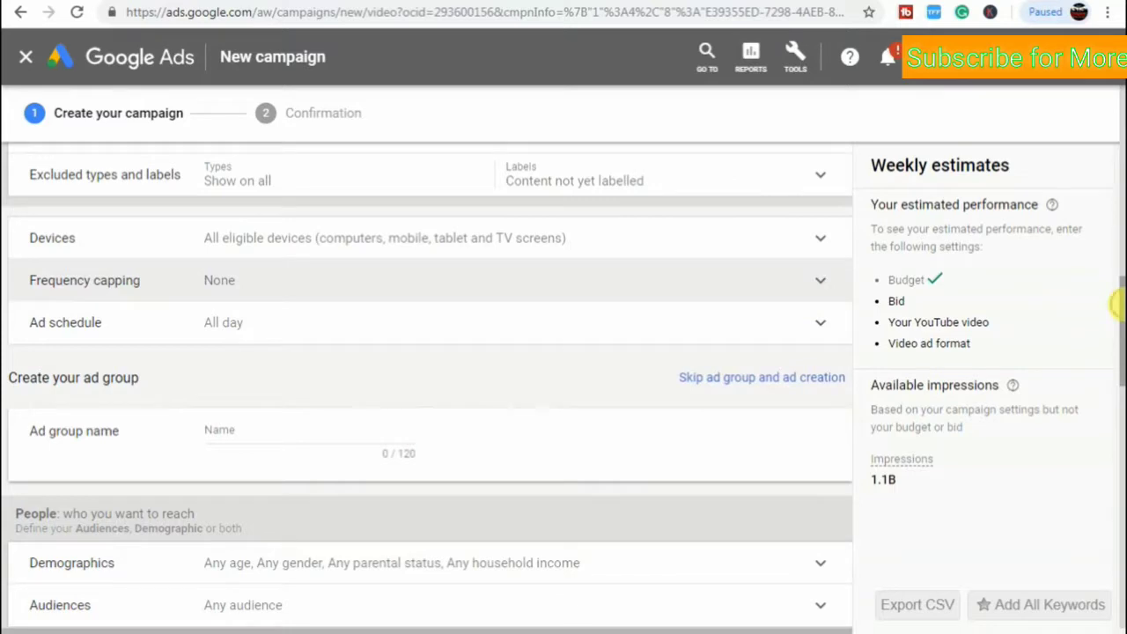
Examine the day options for the ad schedule, keeping All days from 00:00 to 00:00.
drag(1118, 303, 1115, 314)
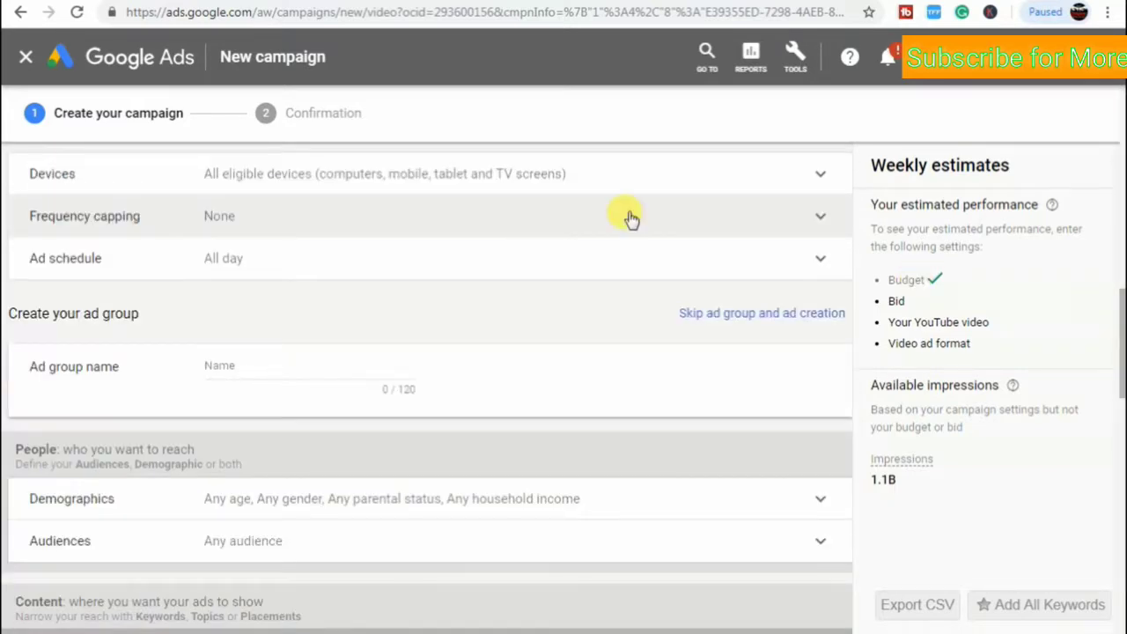
click(297, 274)
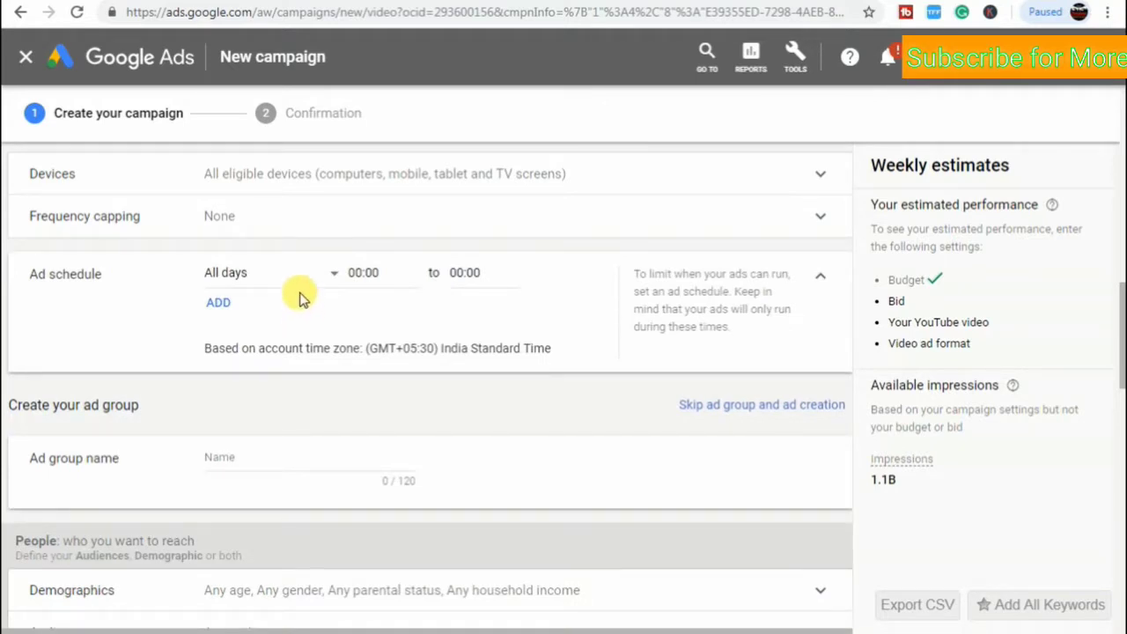
click(295, 282)
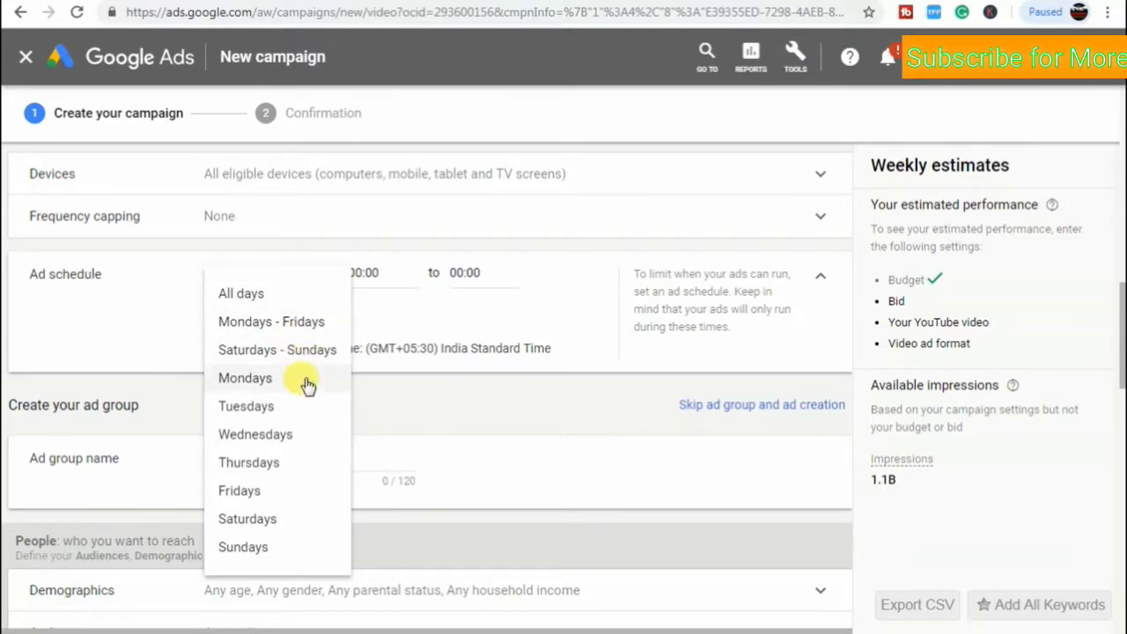
click(437, 315)
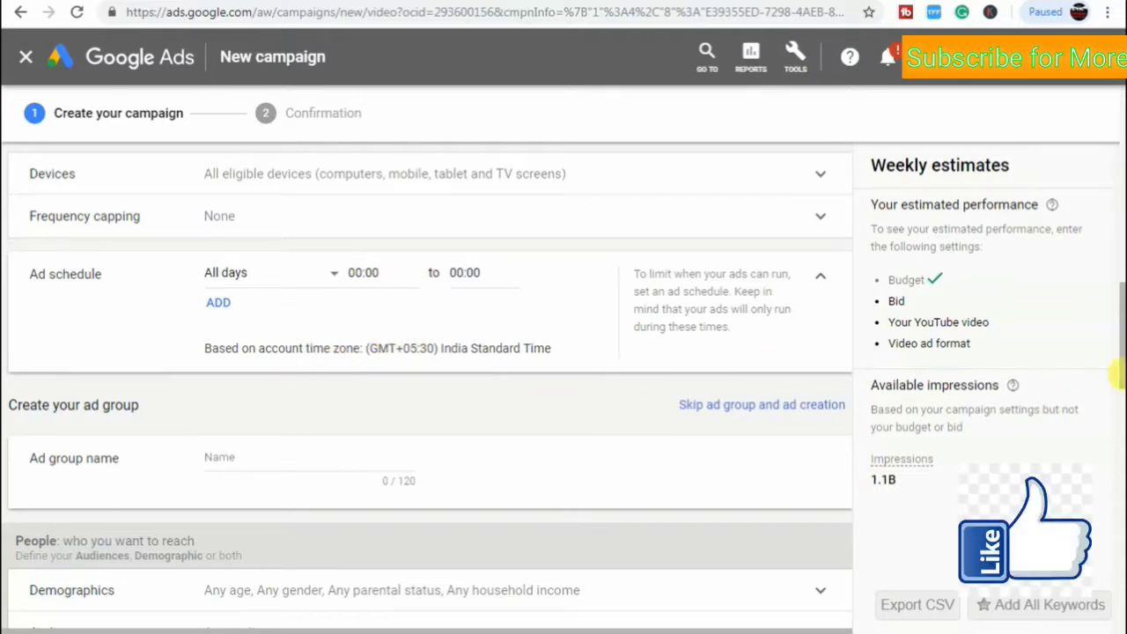
Name the ad group "Youtube ad part 4".
scroll(1116, 330, up, 1)
drag(1116, 330, 1118, 389)
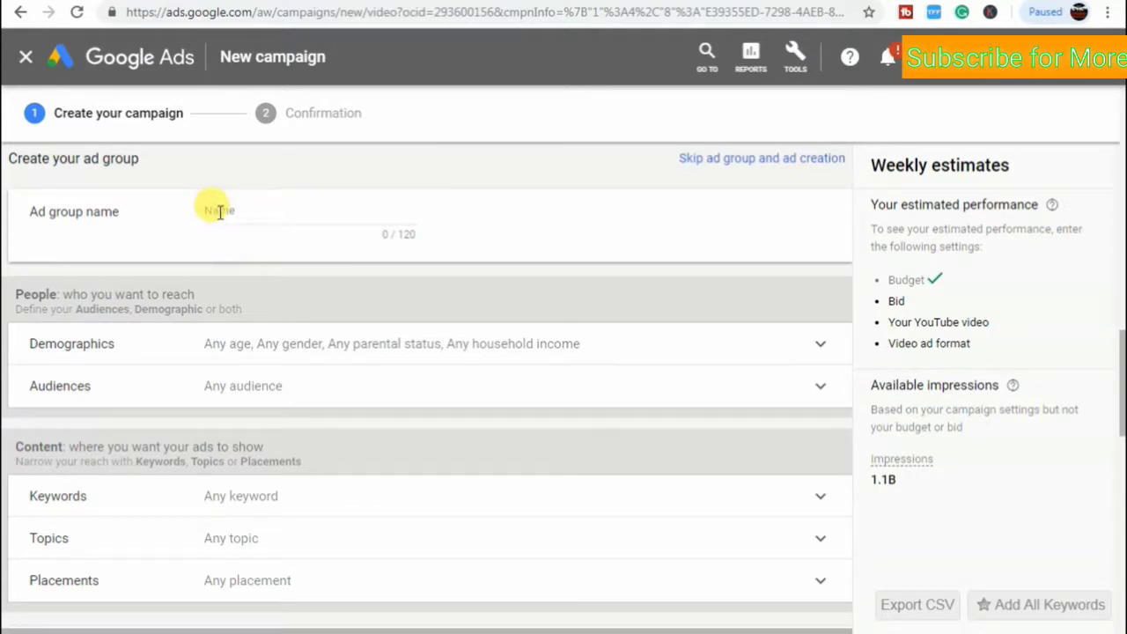
click(220, 212)
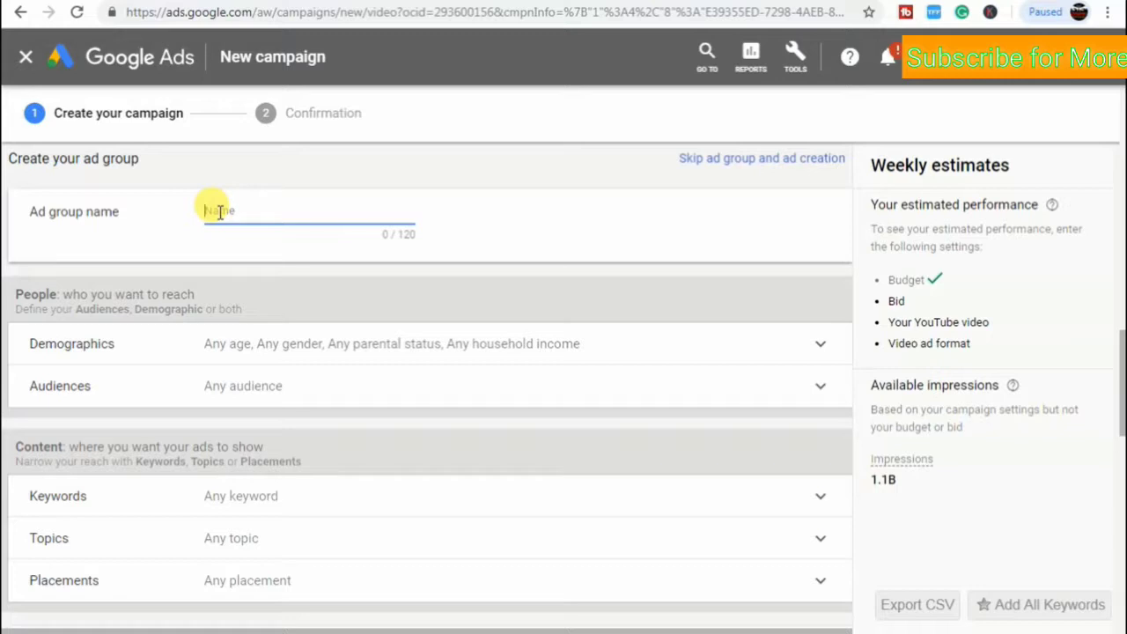
text(Youtube ad pa)
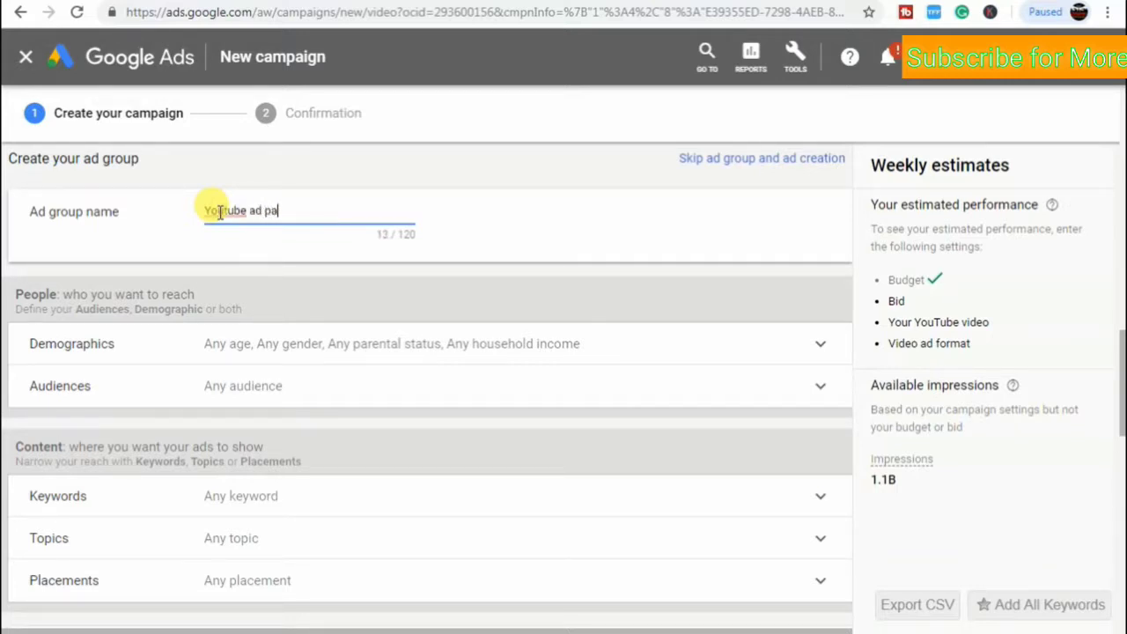
text(rt 4)
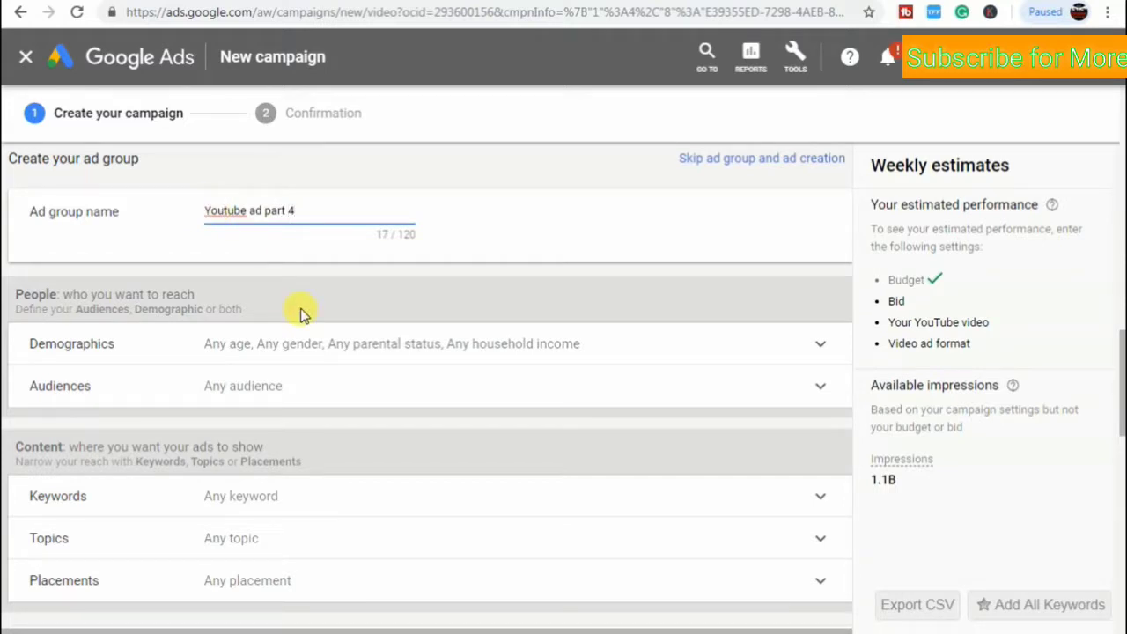
click(299, 314)
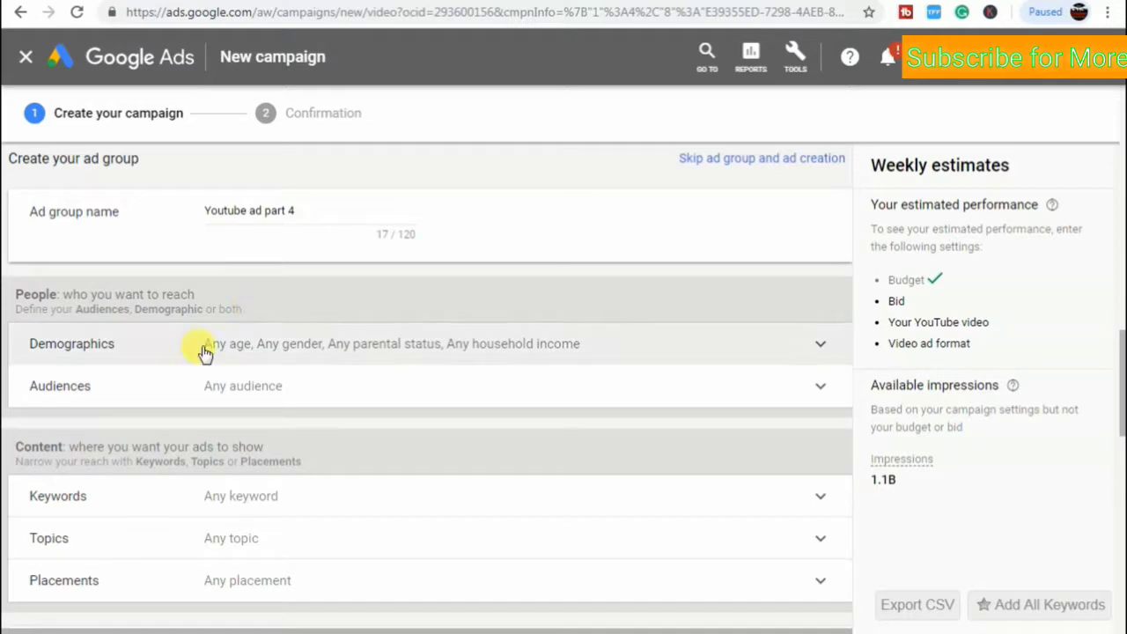
Examine the ad group's demographic targeting options for gender, age, parental status and household income, leaving all of them selected.
click(268, 356)
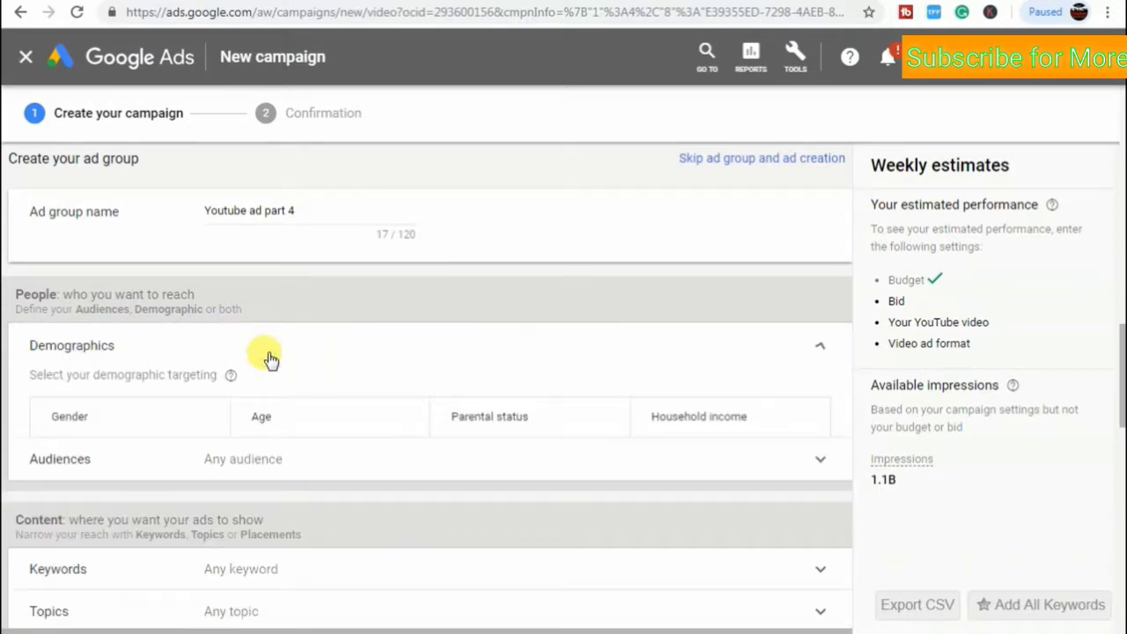
scroll(815, 359, down, 2)
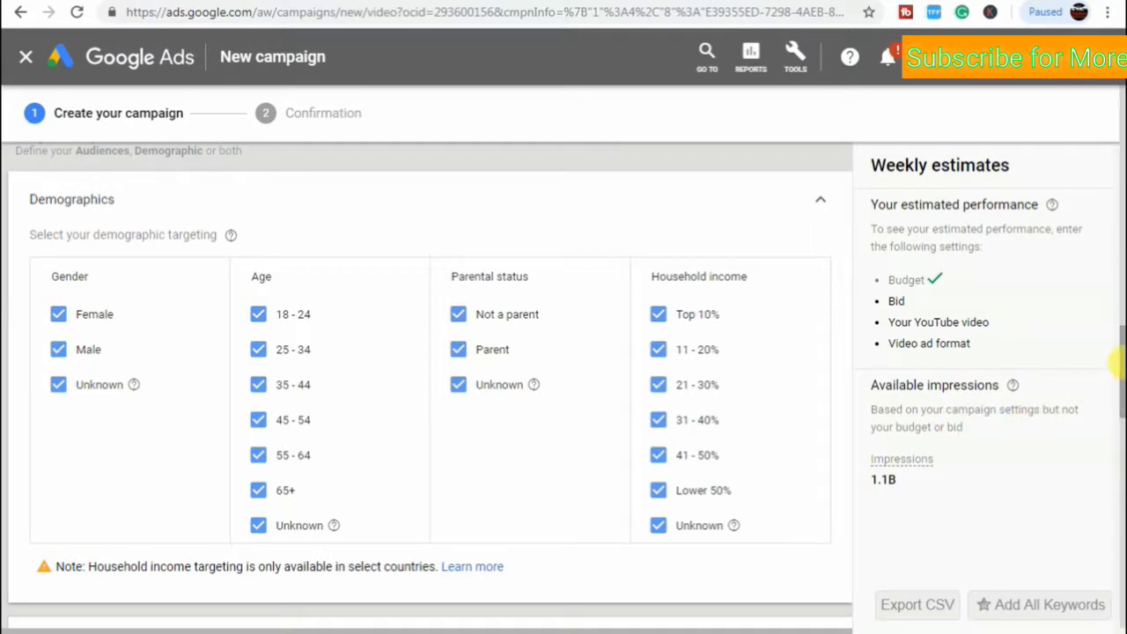
drag(1116, 361, 1117, 393)
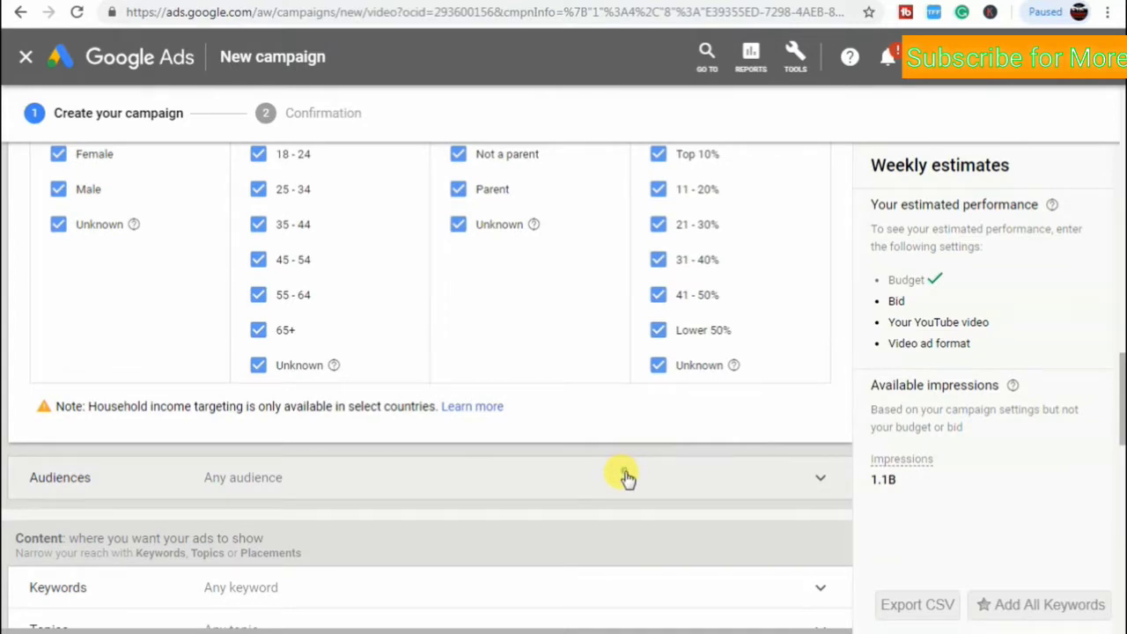
Search the interests and habits audiences for "Ad" and look through the matching affinity audiences.
click(625, 478)
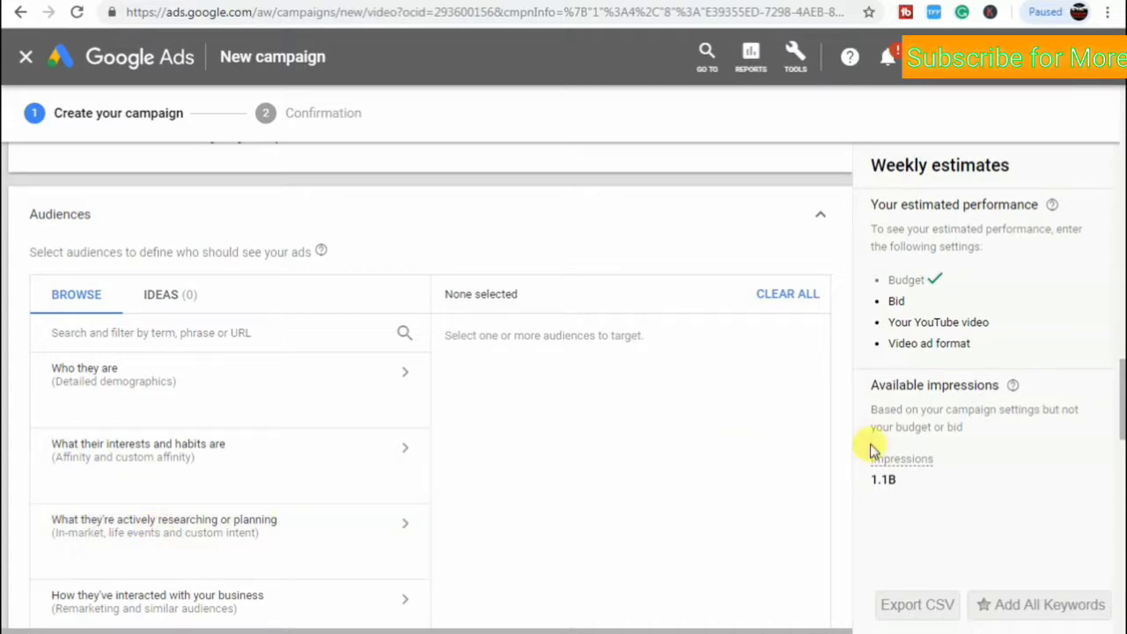
drag(1117, 412, 1116, 425)
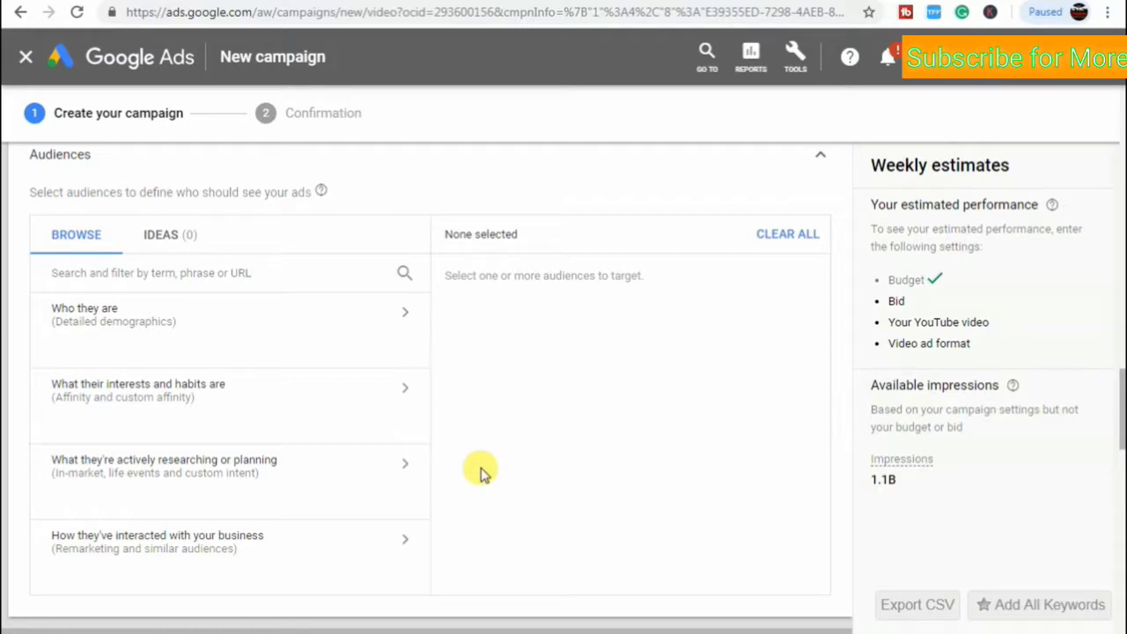
click(277, 390)
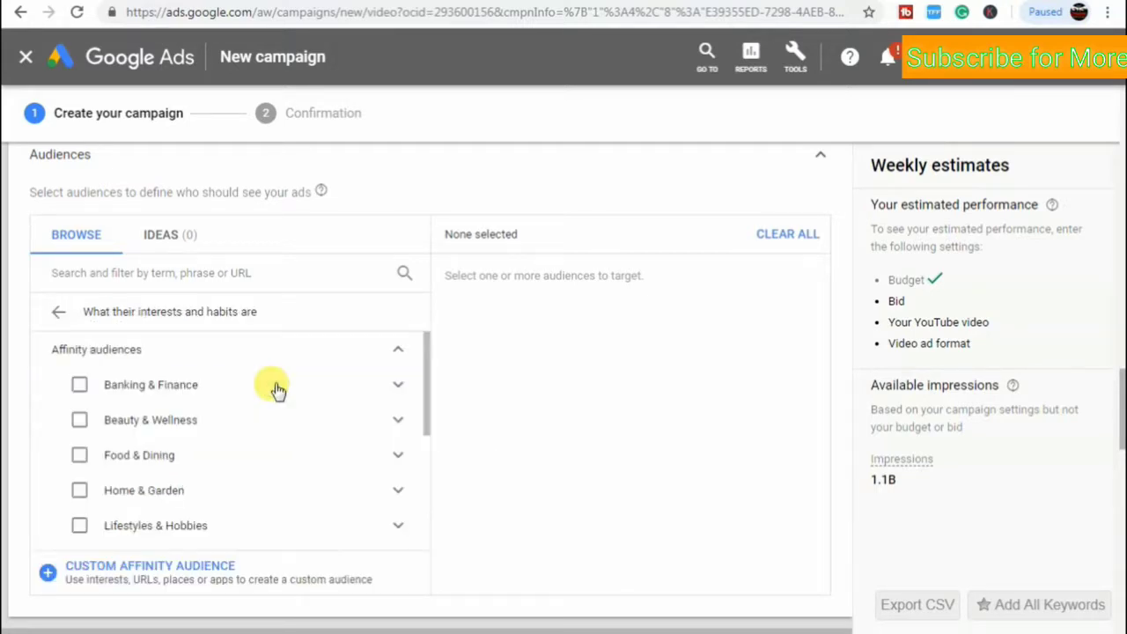
click(143, 276)
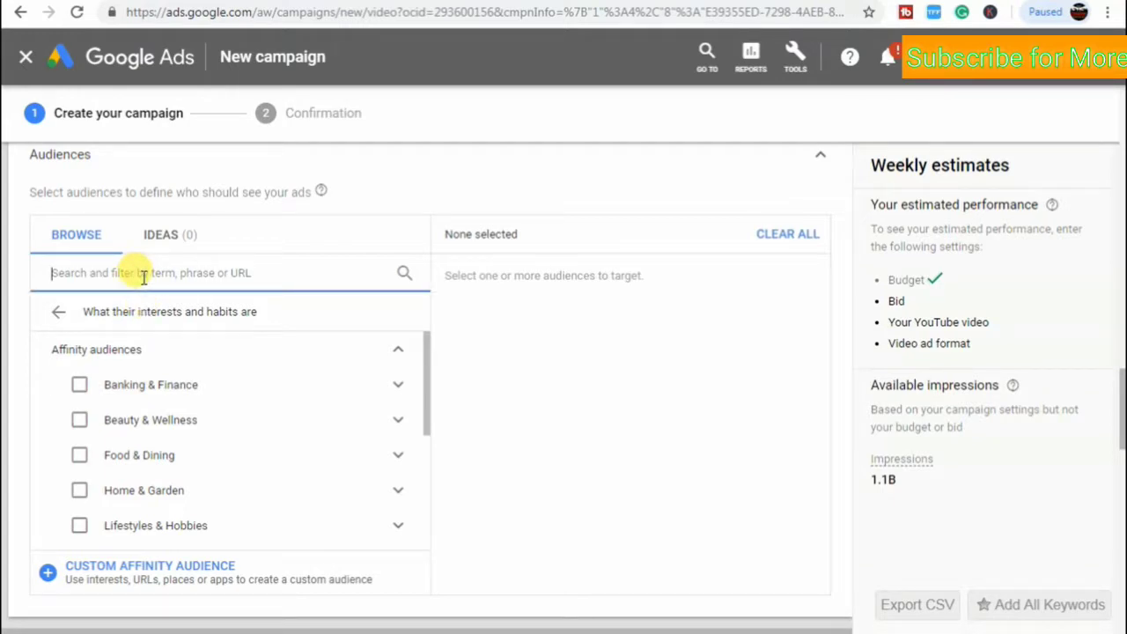
text(Ad)
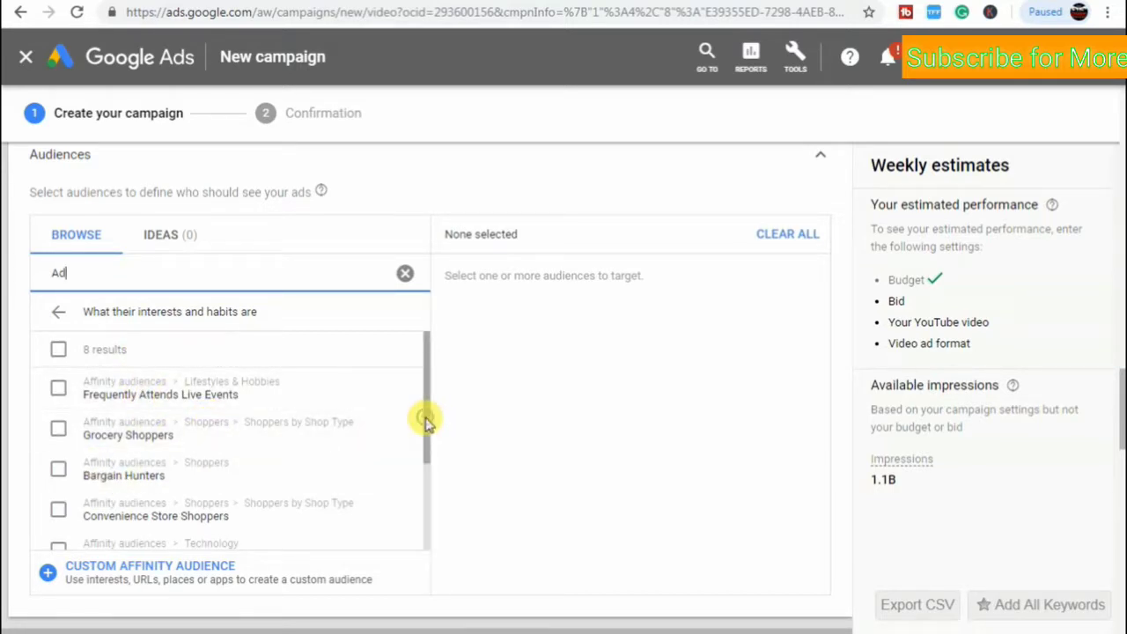
drag(424, 423, 426, 469)
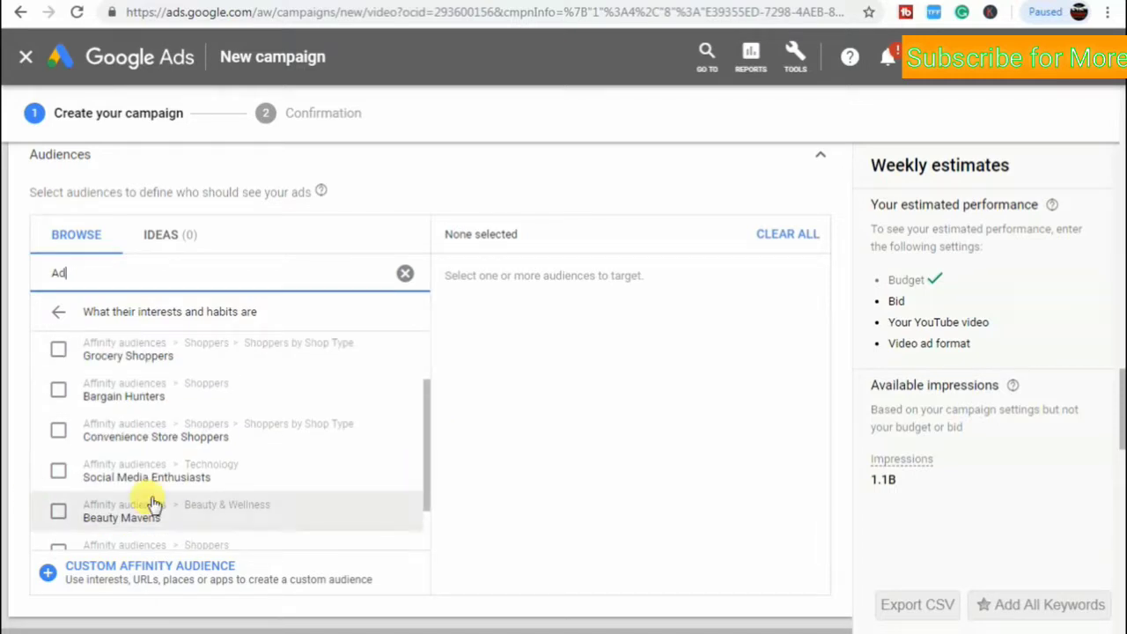
mouse_move(424, 469)
mouse_down()
mouse_move(422, 510)
mouse_move(424, 469)
mouse_up()
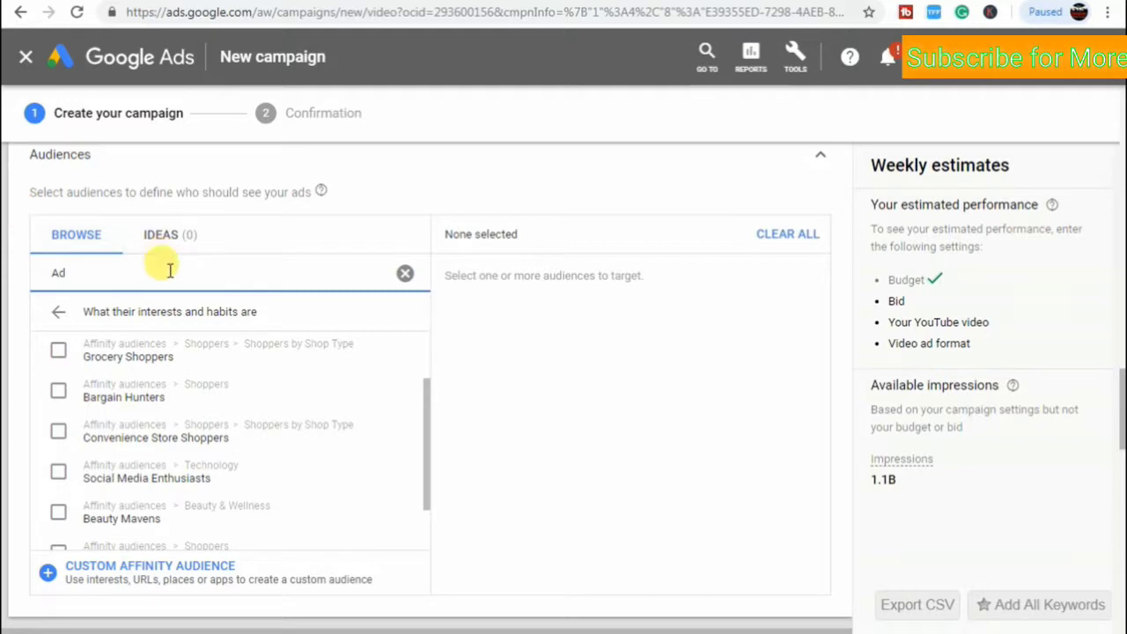
Search the interests and habits audiences for "marketing" instead and target Social Media Enthusiasts.
key(BackSpace)
key(BackSpace)
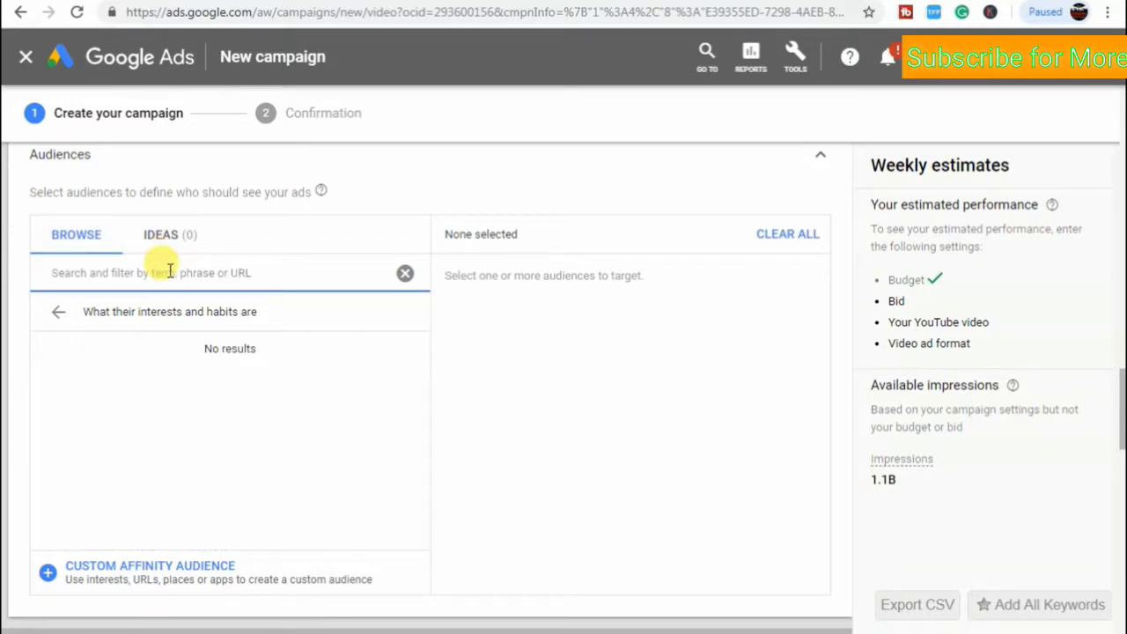
text(marketing)
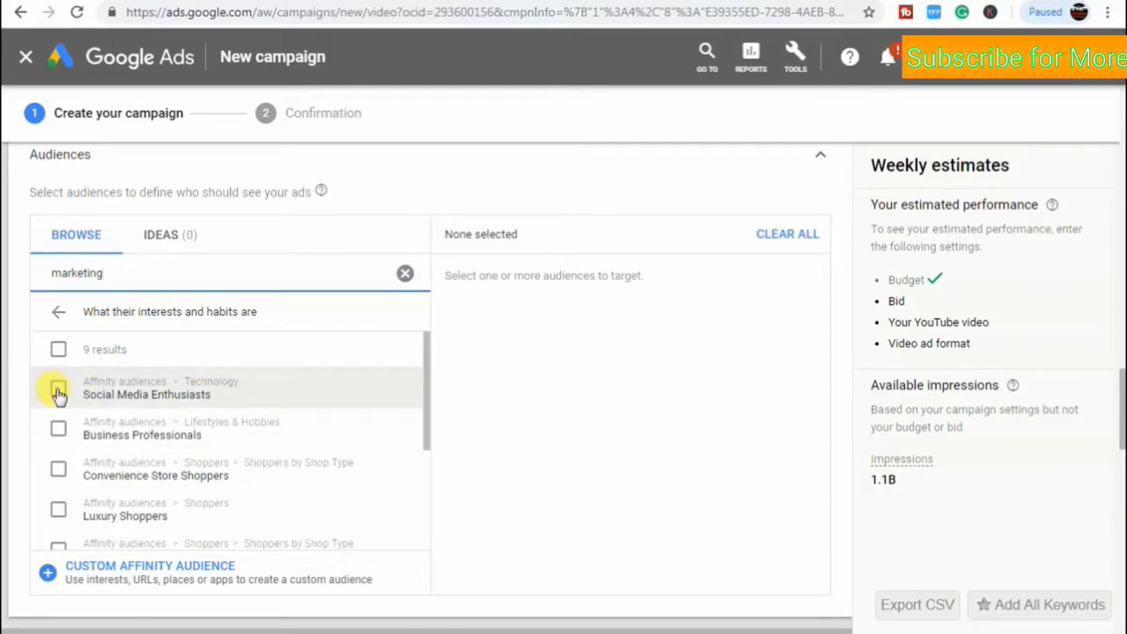
click(58, 394)
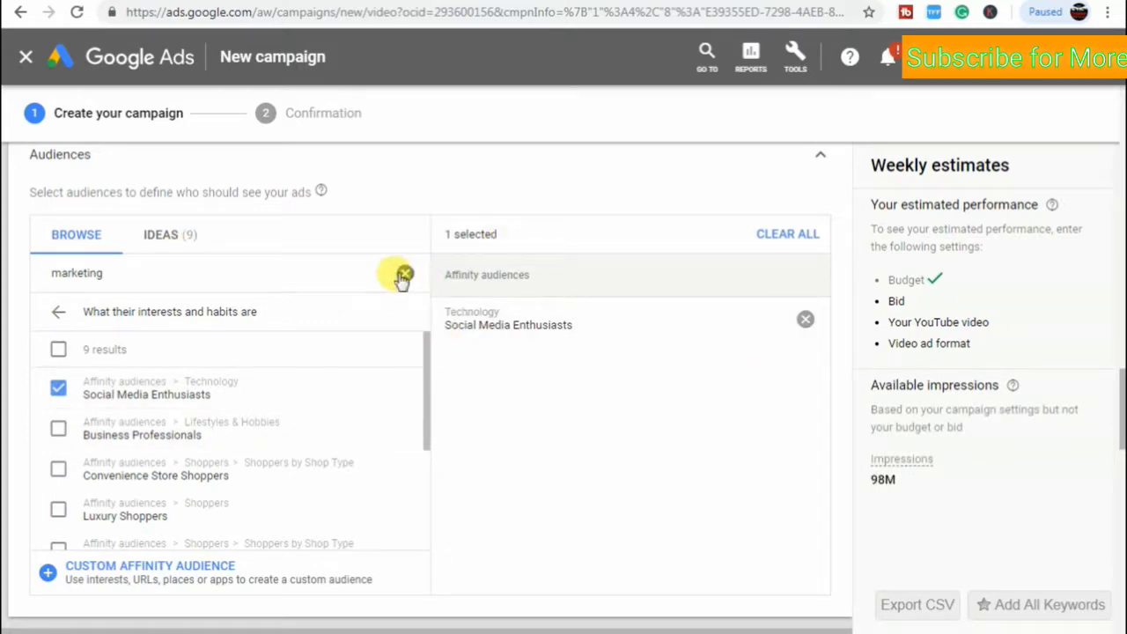
Clear the audience search, look through the full list of affinity categories and return to the main audience groups.
click(403, 274)
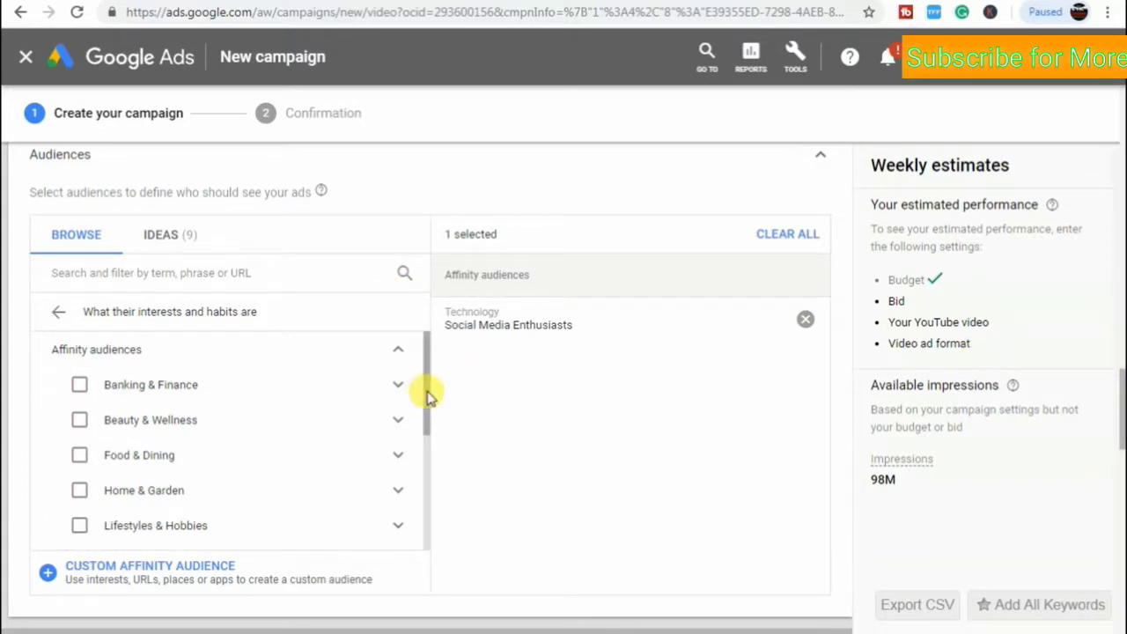
drag(428, 396, 430, 549)
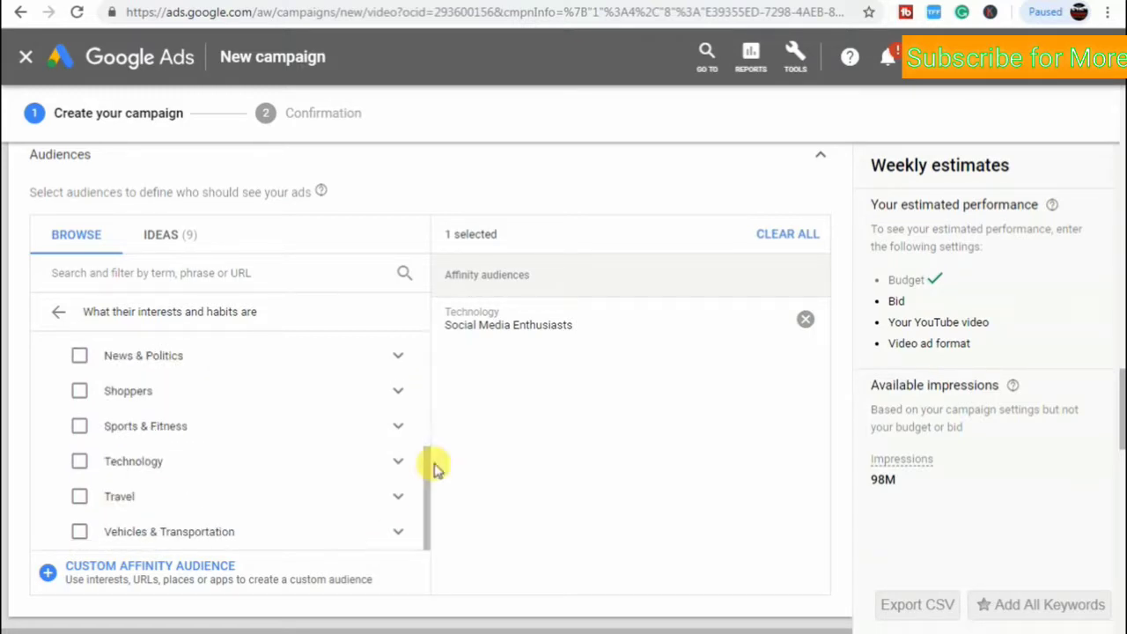
click(57, 315)
click(108, 257)
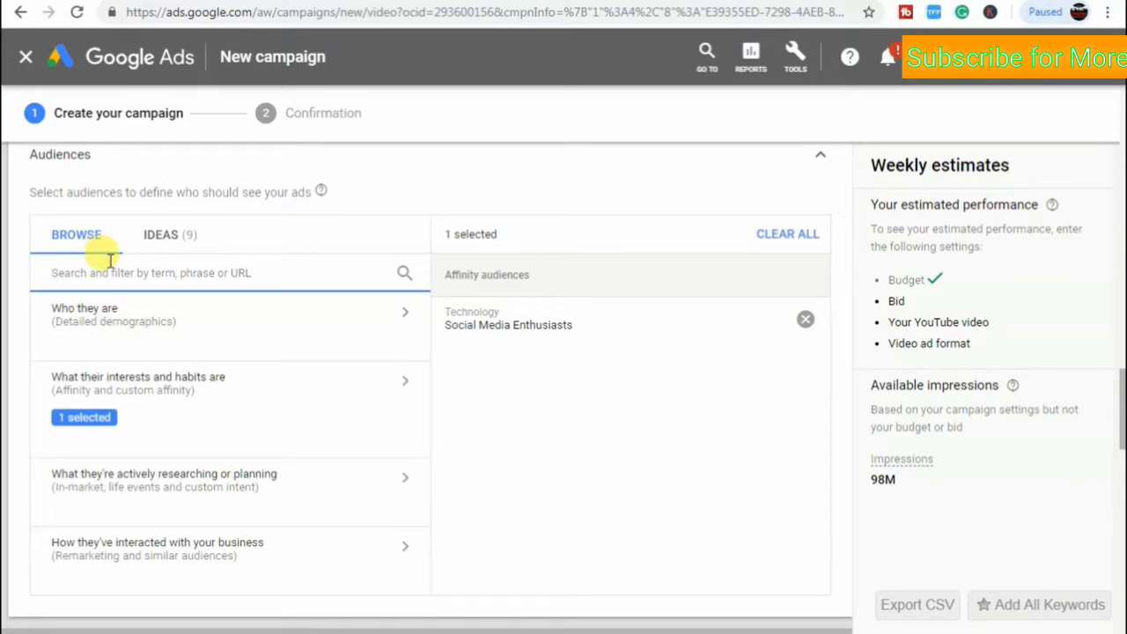
click(531, 498)
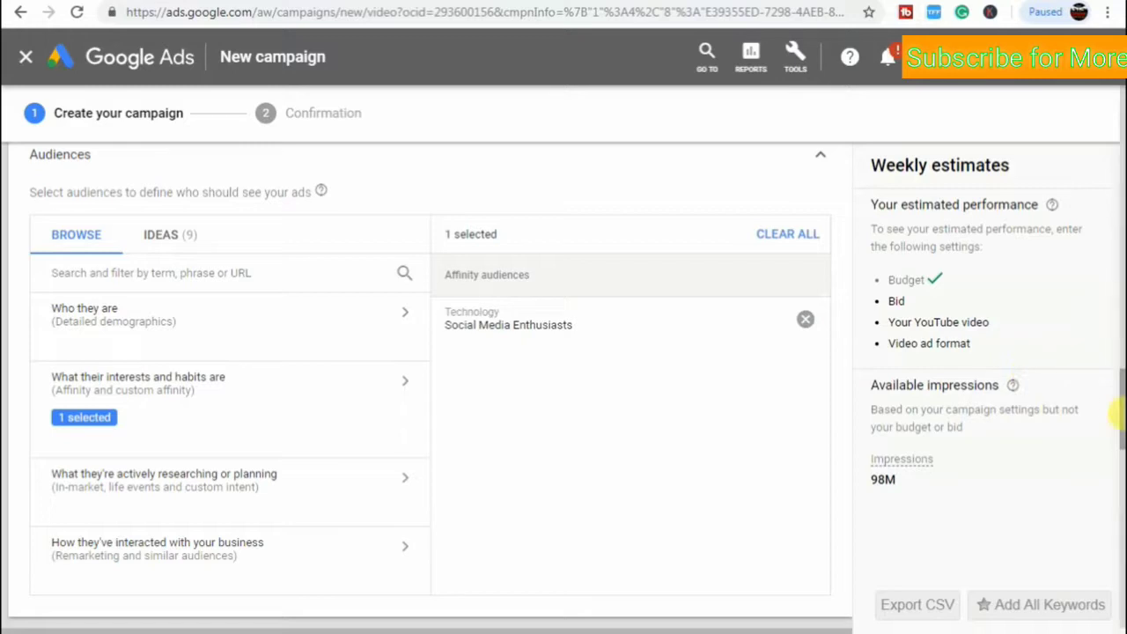
scroll(1116, 408, up, 1)
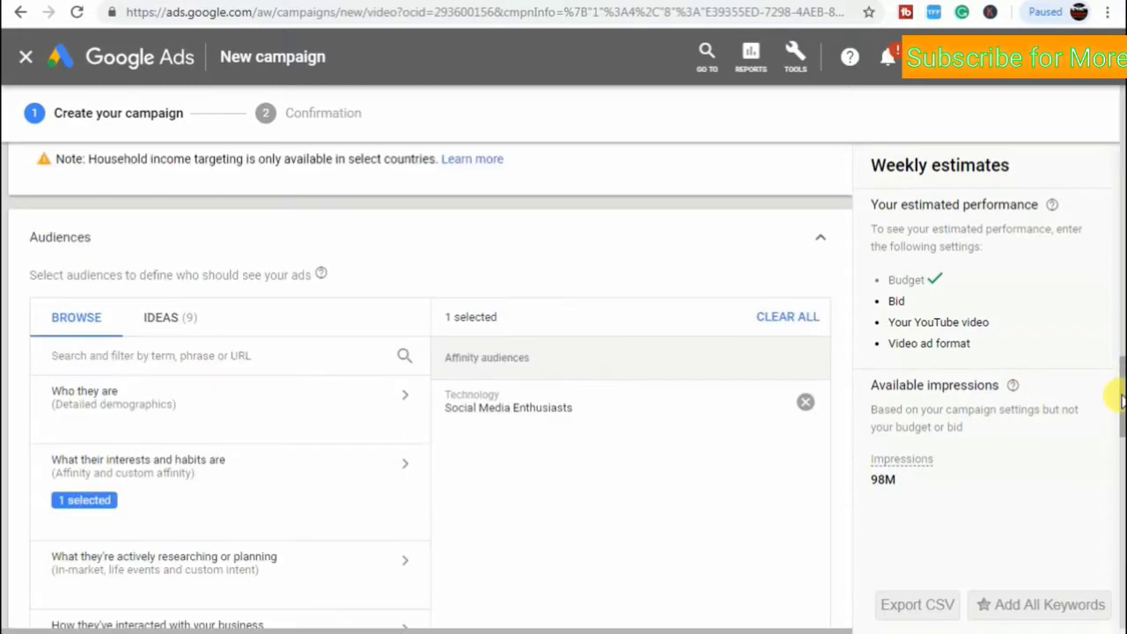
Remove the Social Media Enthusiasts audience and collapse the audience settings, leaving targeting at any audience.
click(805, 390)
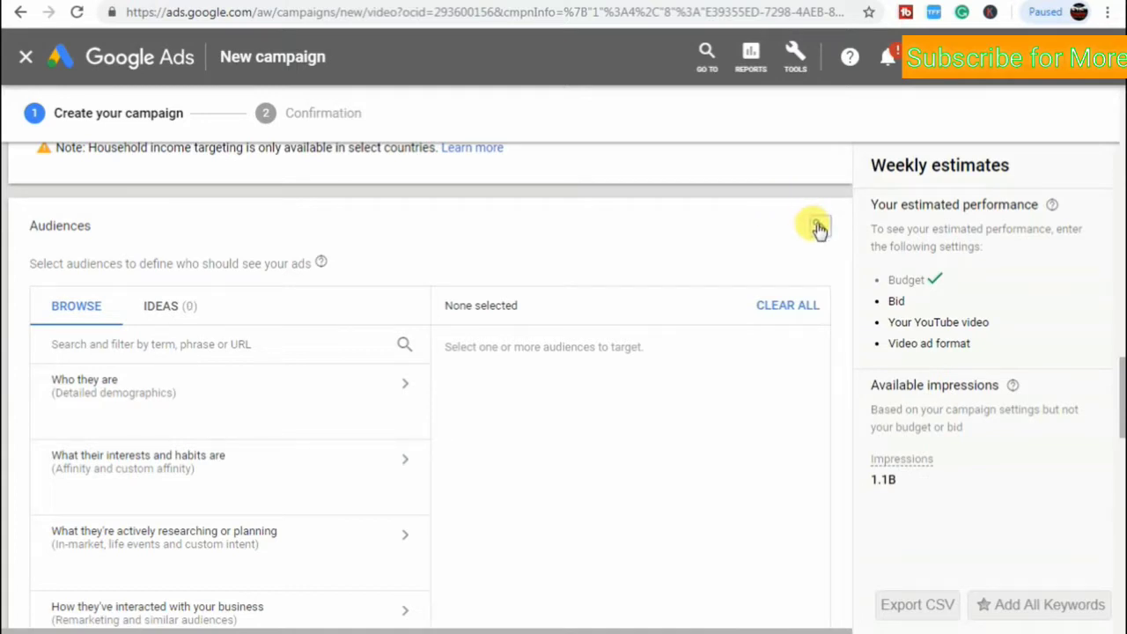
click(815, 220)
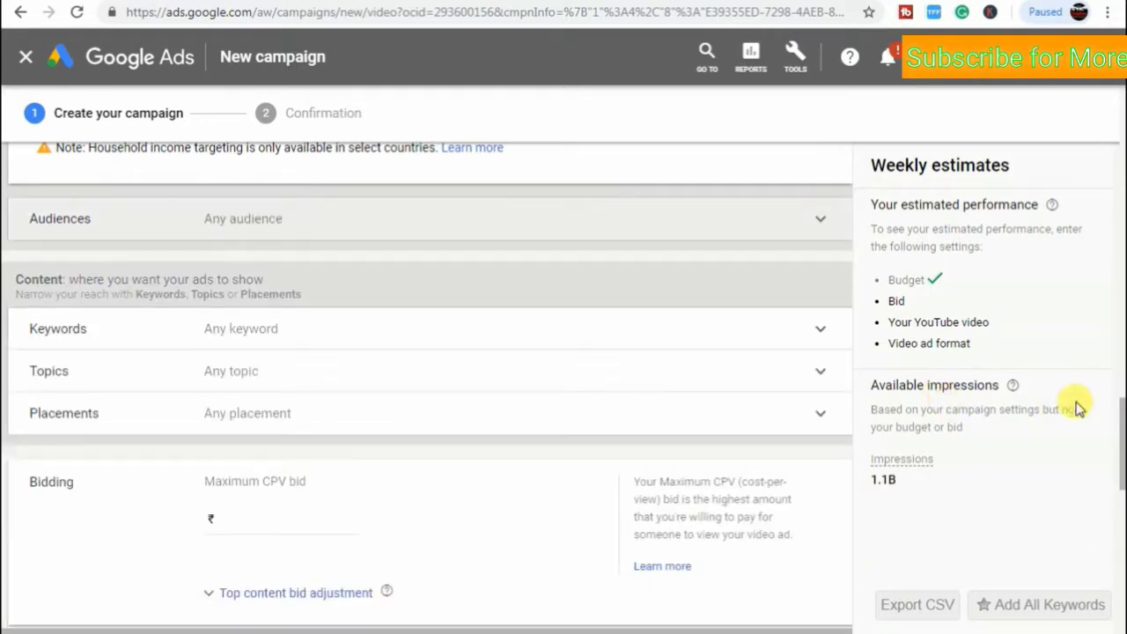
drag(1119, 423, 1122, 407)
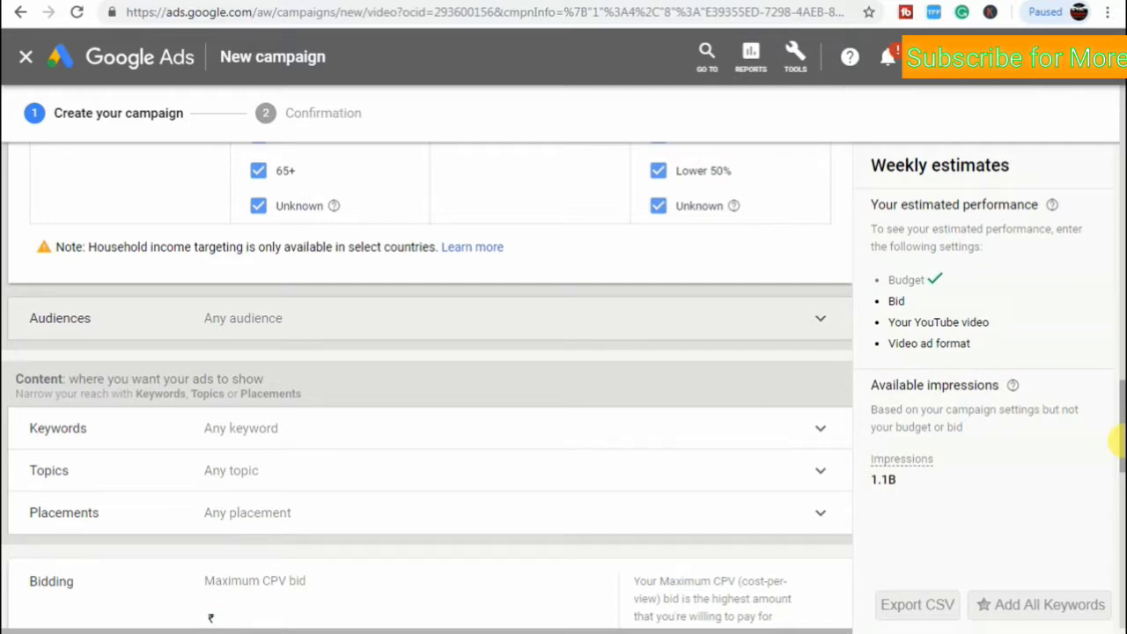
drag(1116, 442, 1116, 472)
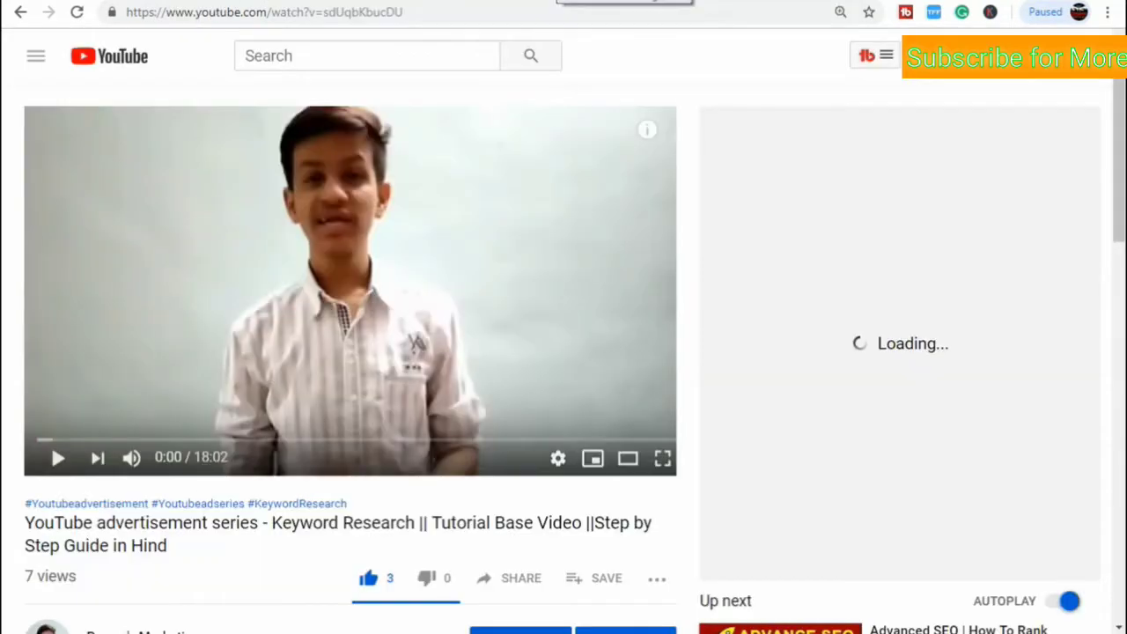
Search YouTube for "marketing".
click(393, 59)
text(ma)
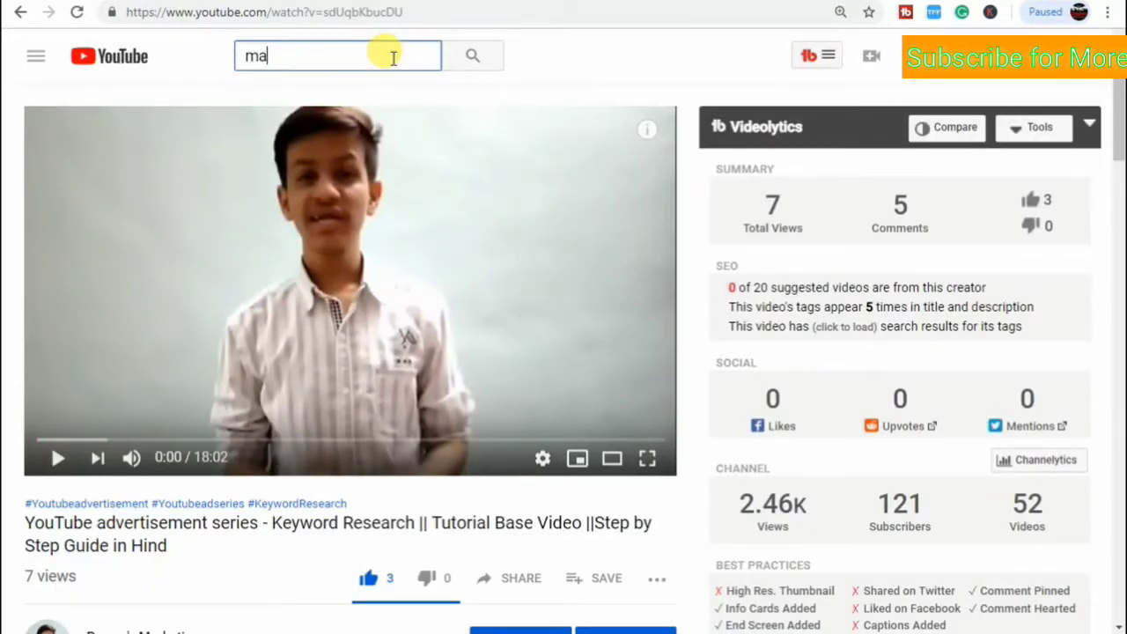
text(rketing)
key(Return)
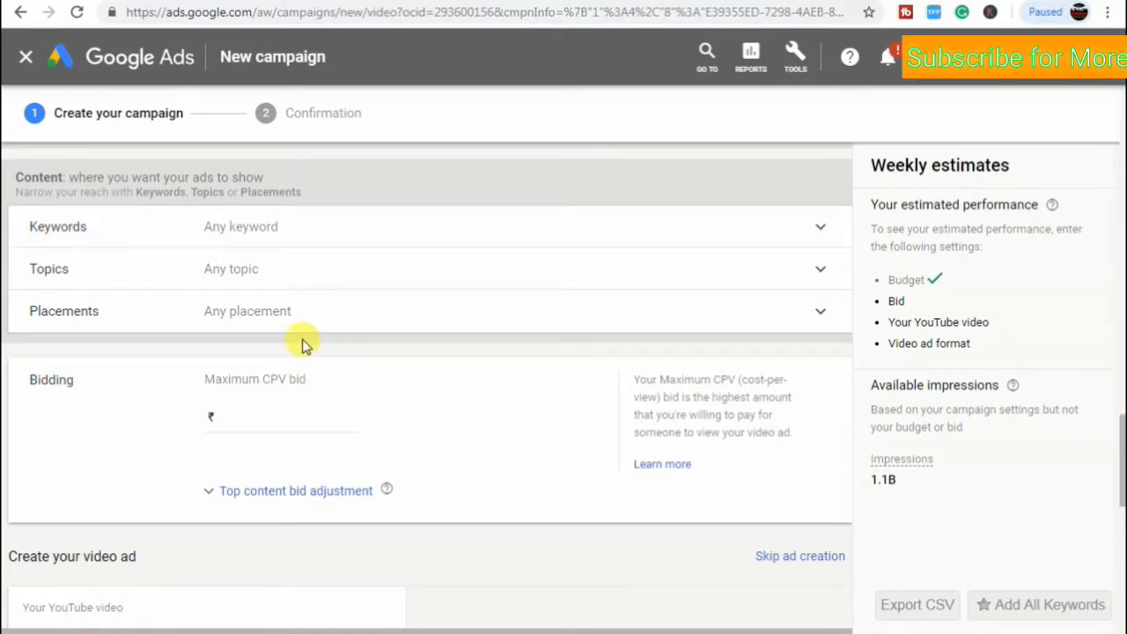
Back in the Google Ads campaign, add "Youtube ads" and "google ad" as the ad group's targeting keywords, one per line.
click(519, 237)
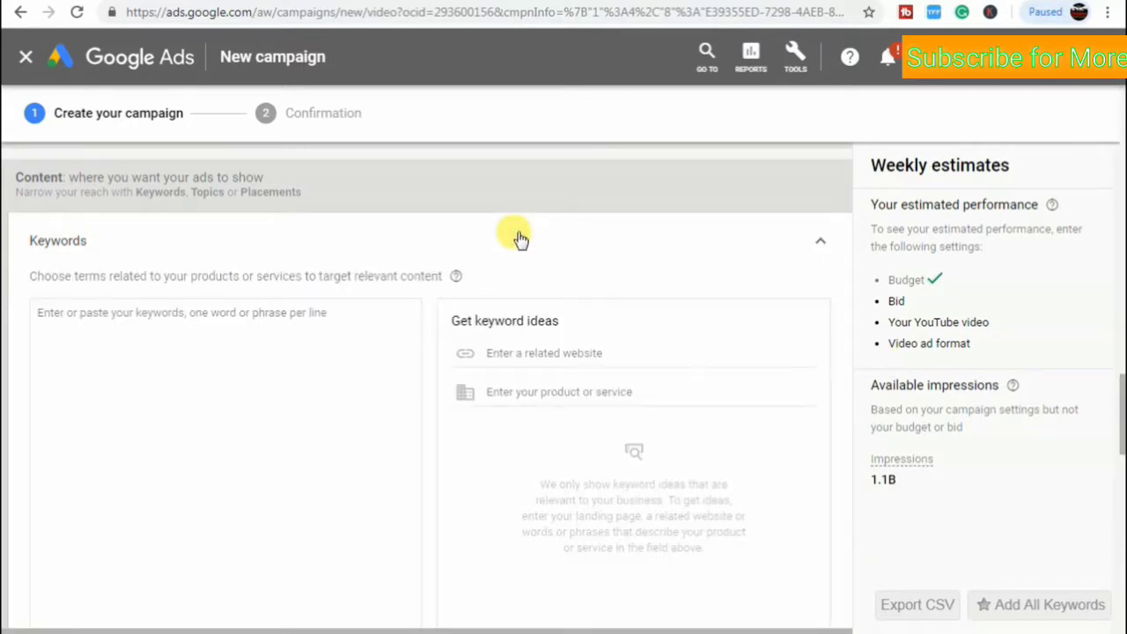
click(135, 321)
text(Yout)
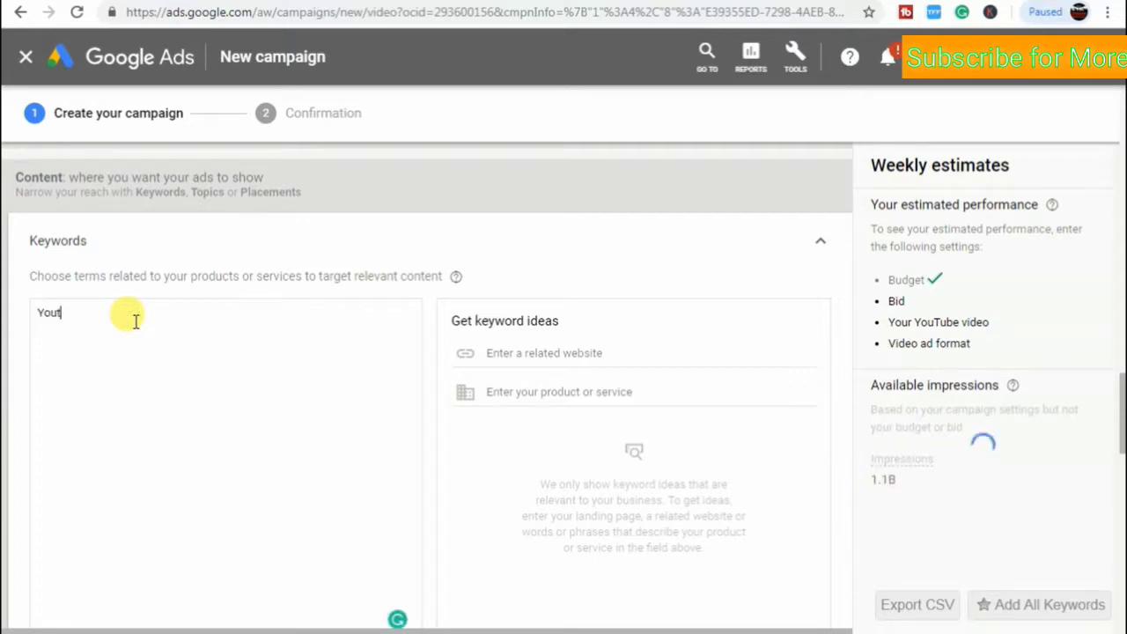
text(ube pa)
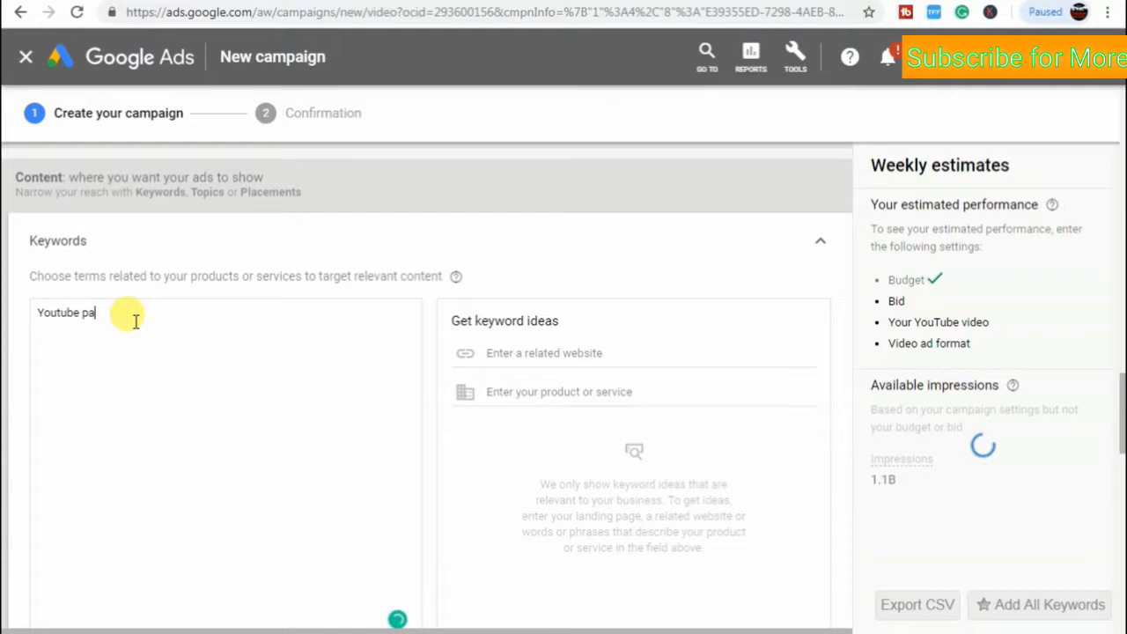
key(BackSpace)
key(BackSpace)
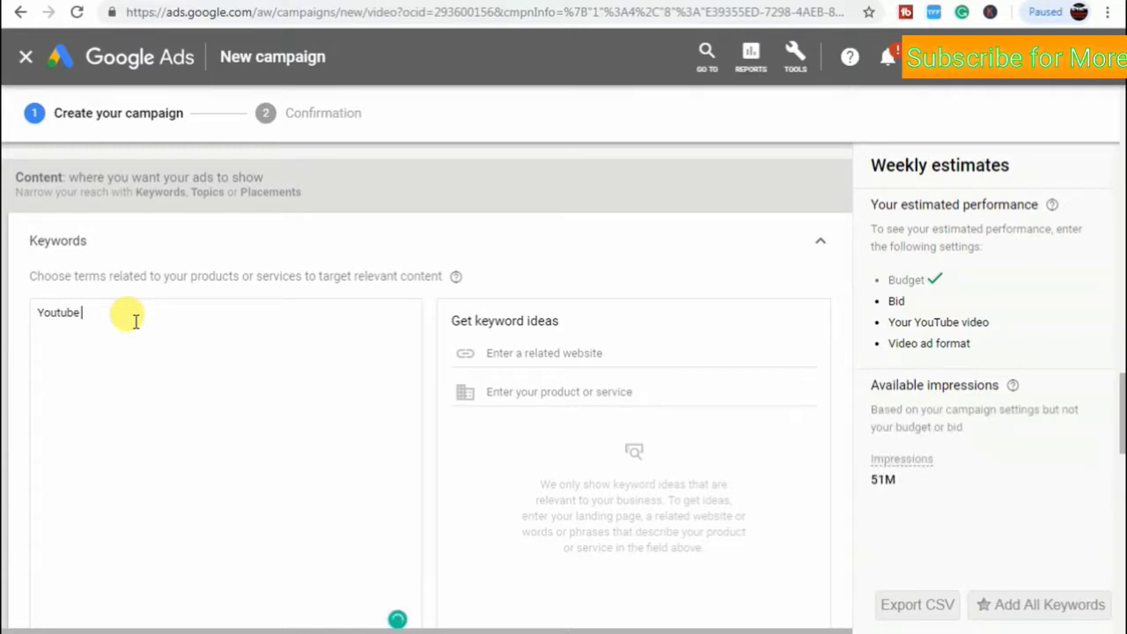
text(ads)
key(Return)
text(g)
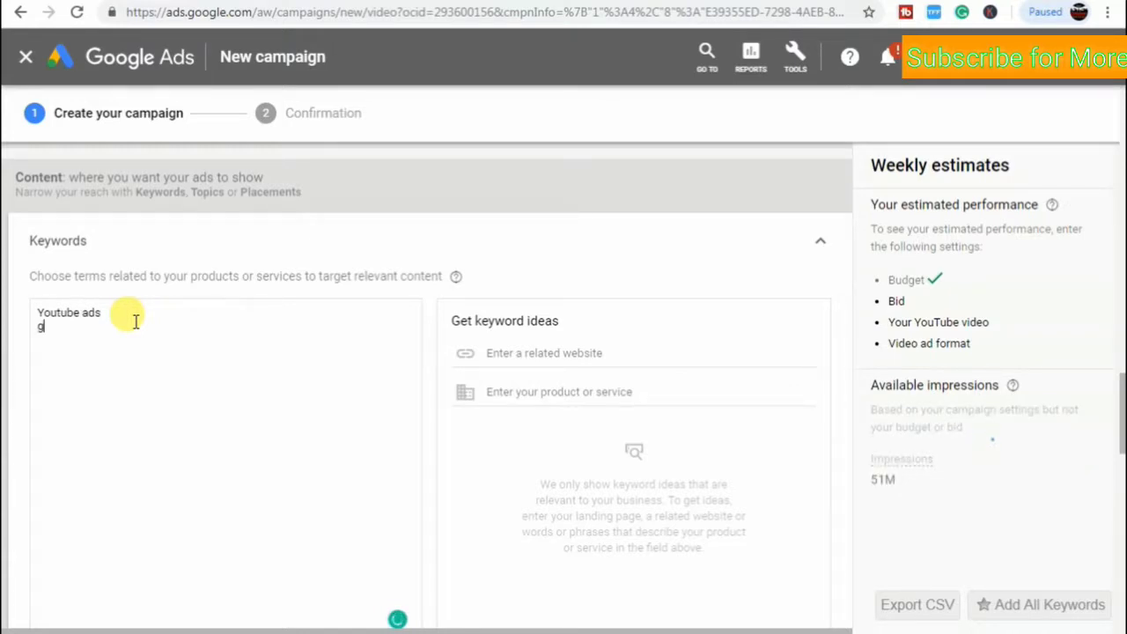
text(oogle ad)
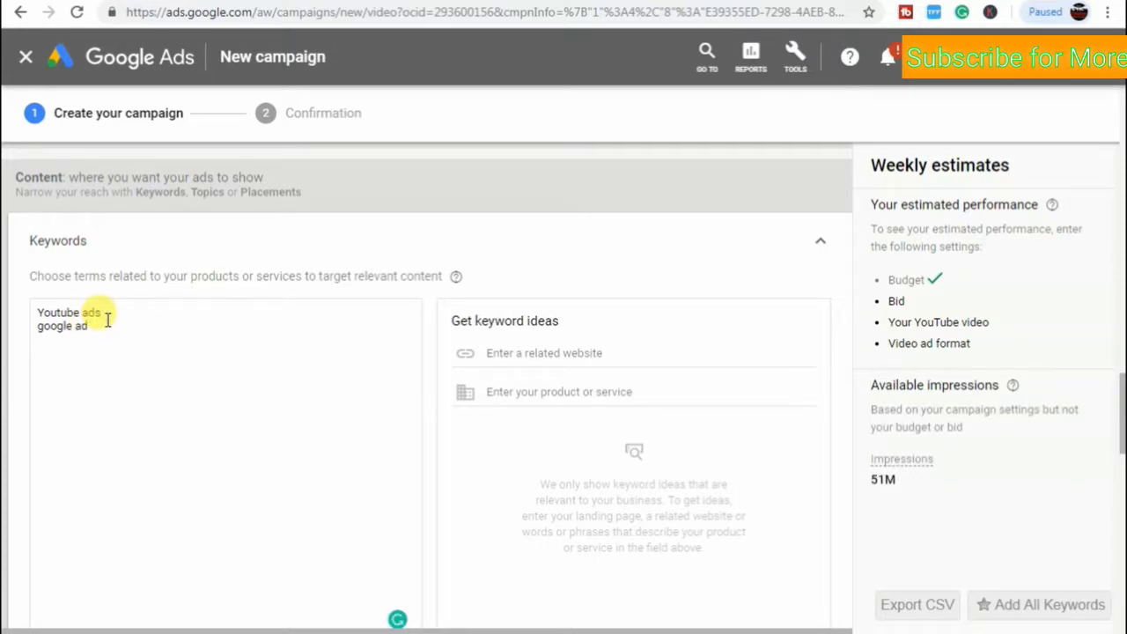
click(107, 313)
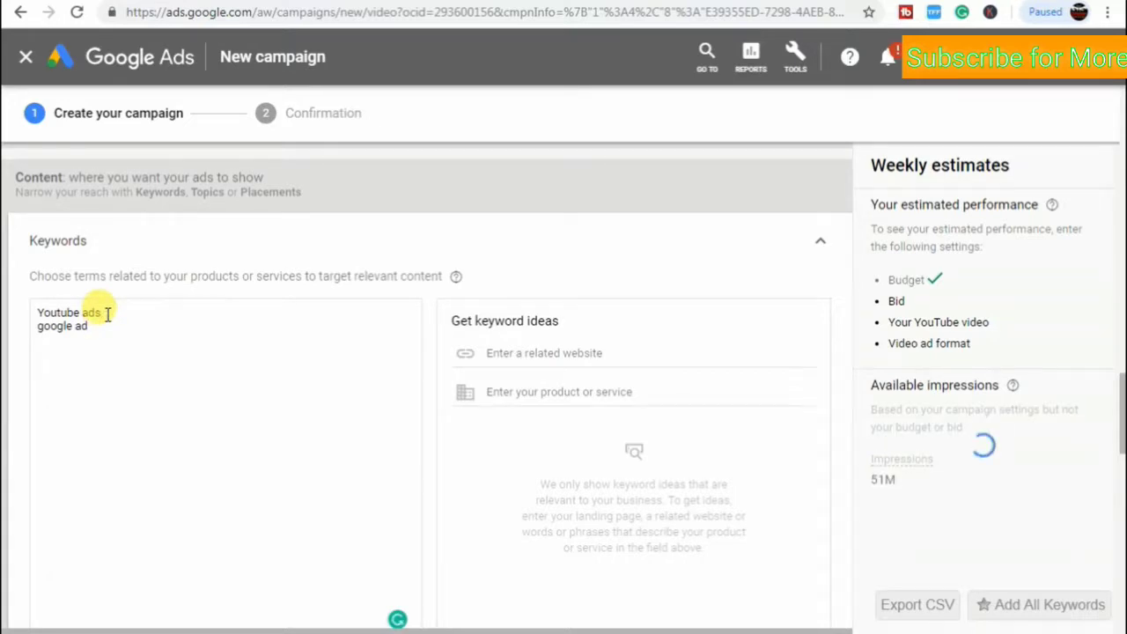
text(tagkh)
key(BackSpace)
key(BackSpace)
key(BackSpace)
key(BackSpace)
key(BackSpace)
key(BackSpace)
key(BackSpace)
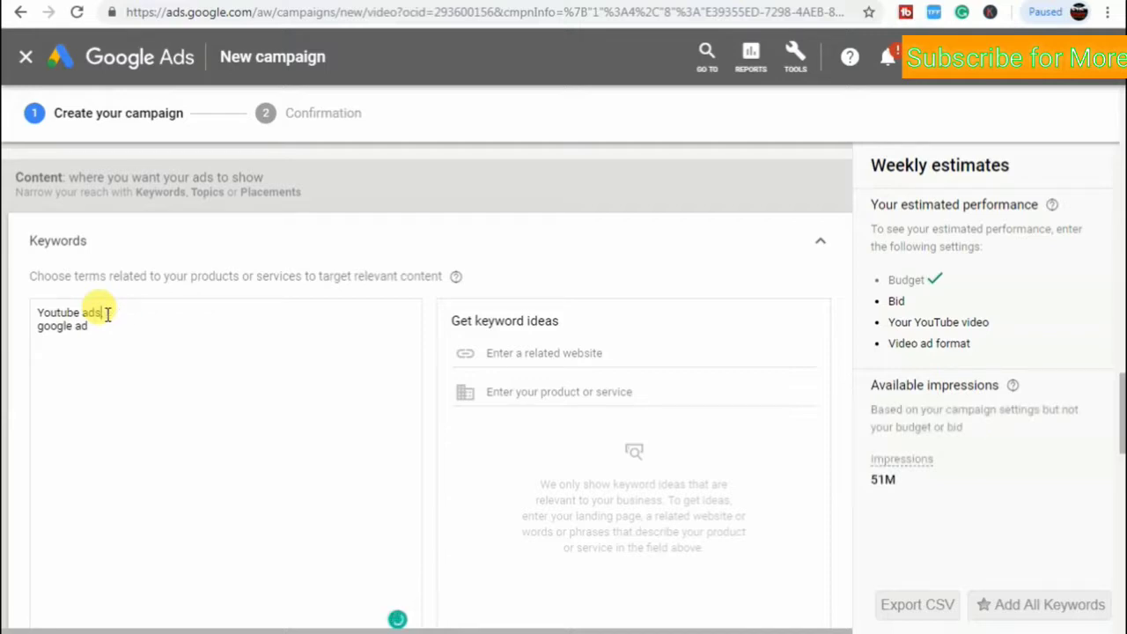
key(Return)
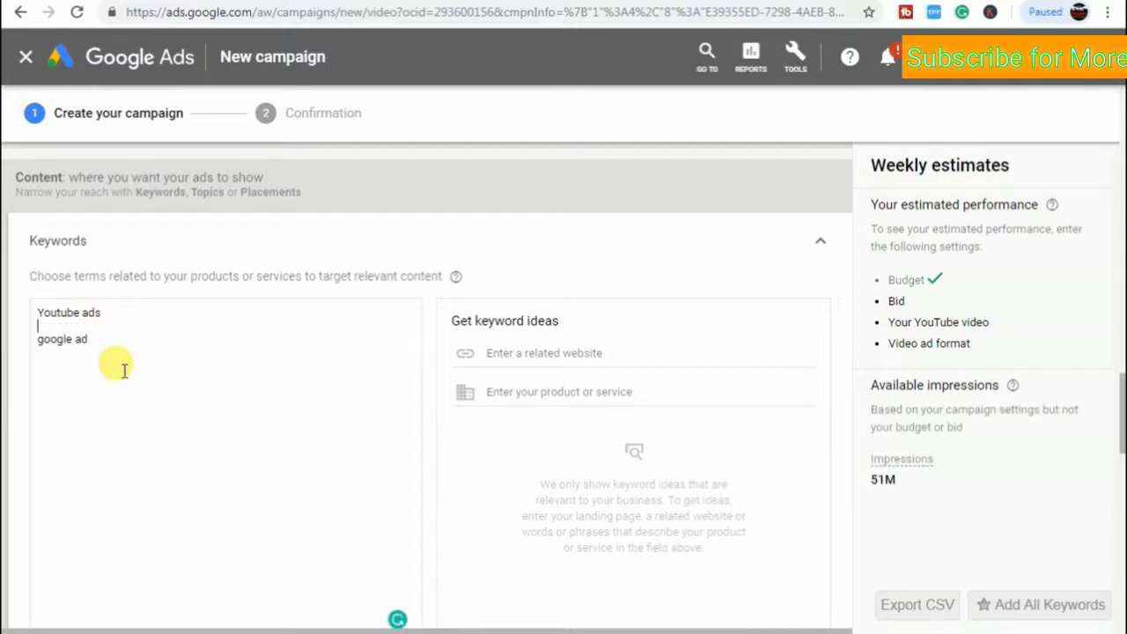
key(Return)
key(Return)
key(BackSpace)
key(BackSpace)
key(BackSpace)
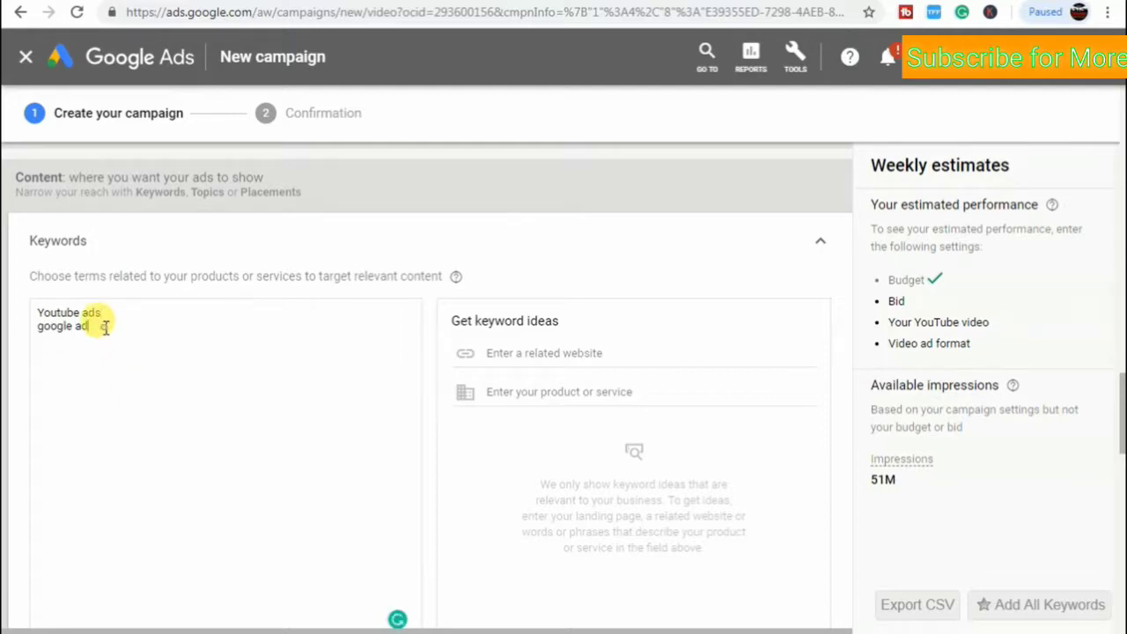
key(Return)
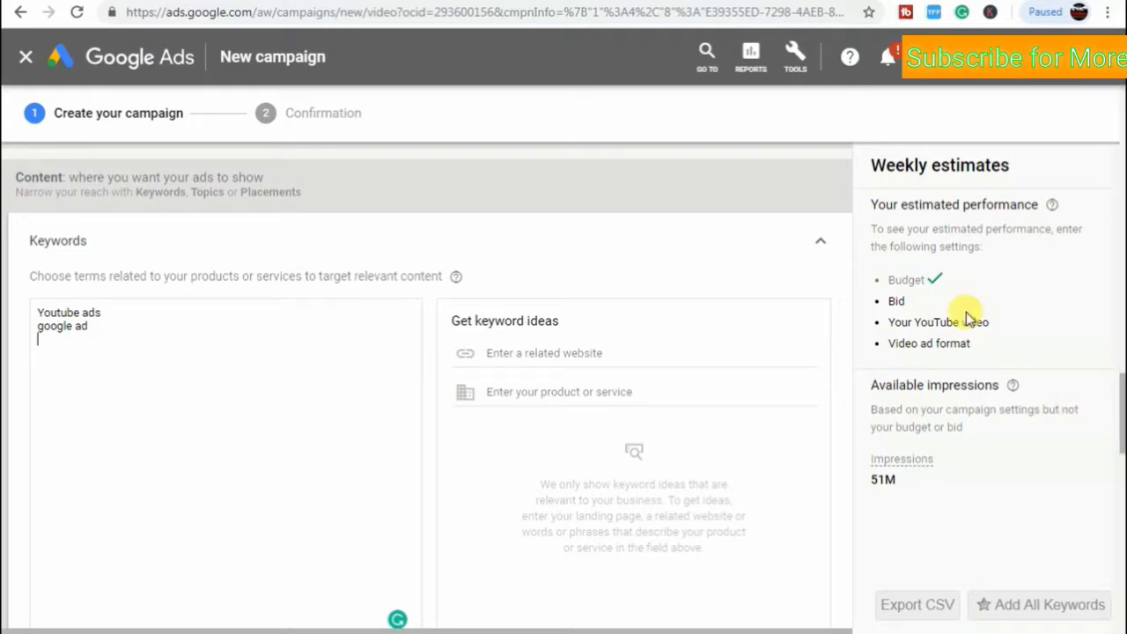
Look over the keyword ideas fields and collapse the keyword settings.
scroll(1116, 458, down, 3)
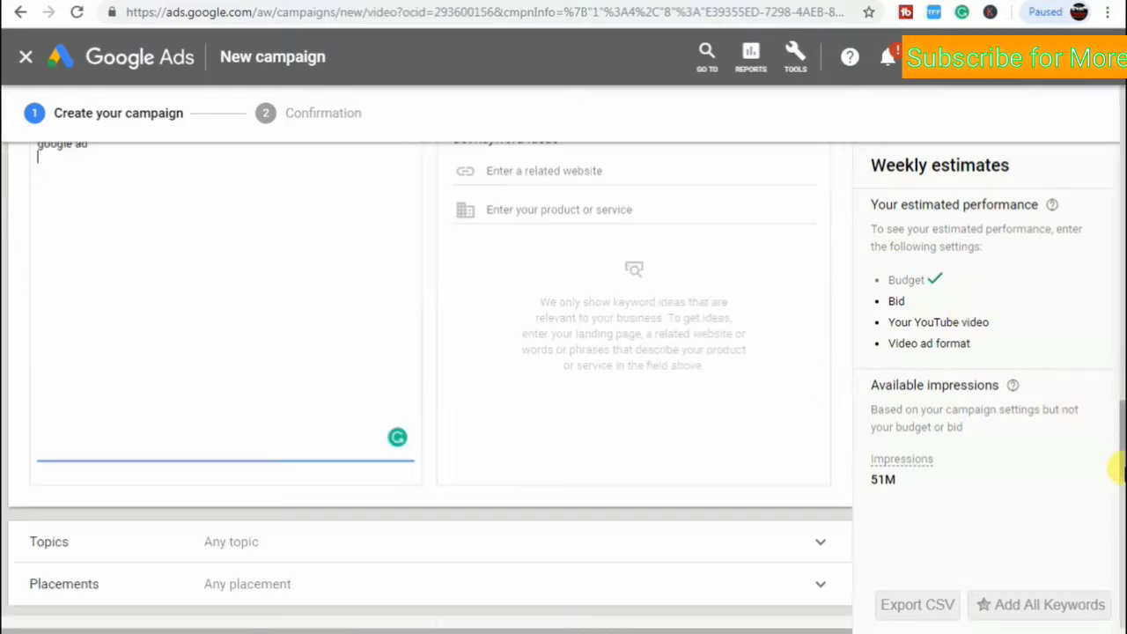
scroll(1117, 453, up, 2)
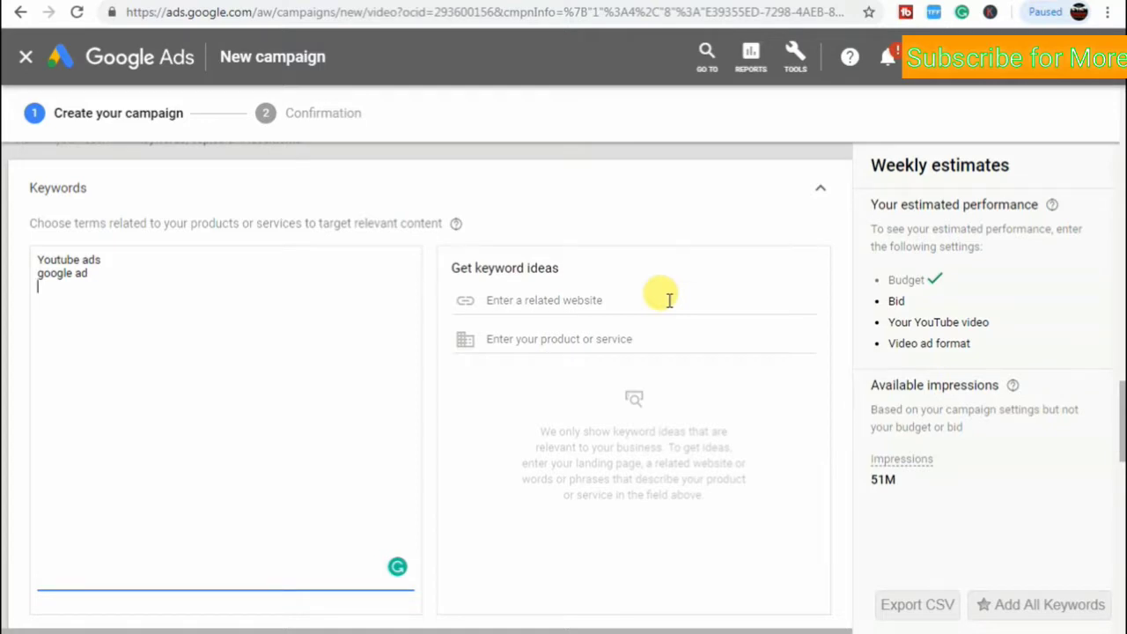
click(670, 301)
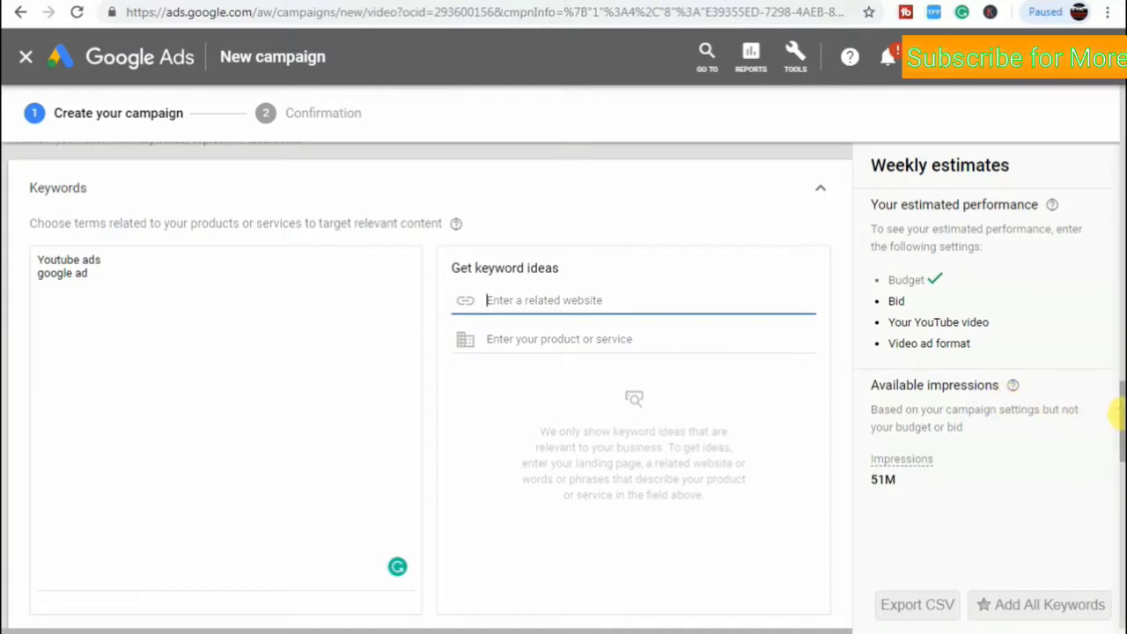
click(814, 199)
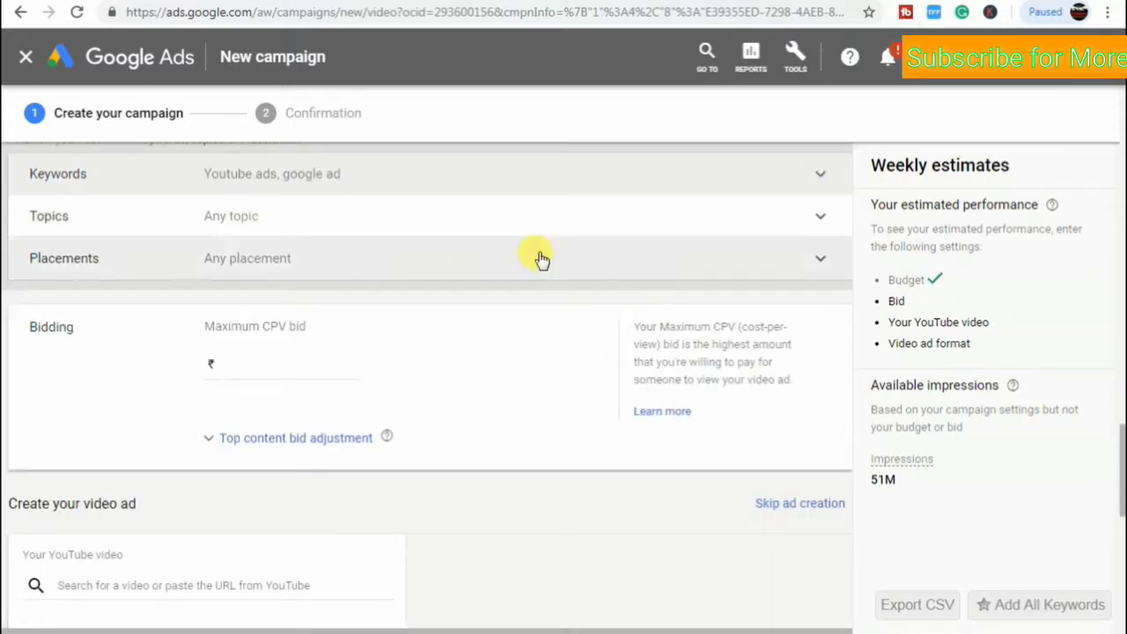
Search the targeting topics for "Marketing", select Advertising & Marketing and its Marketing subtopic, and collapse the topic settings.
click(426, 227)
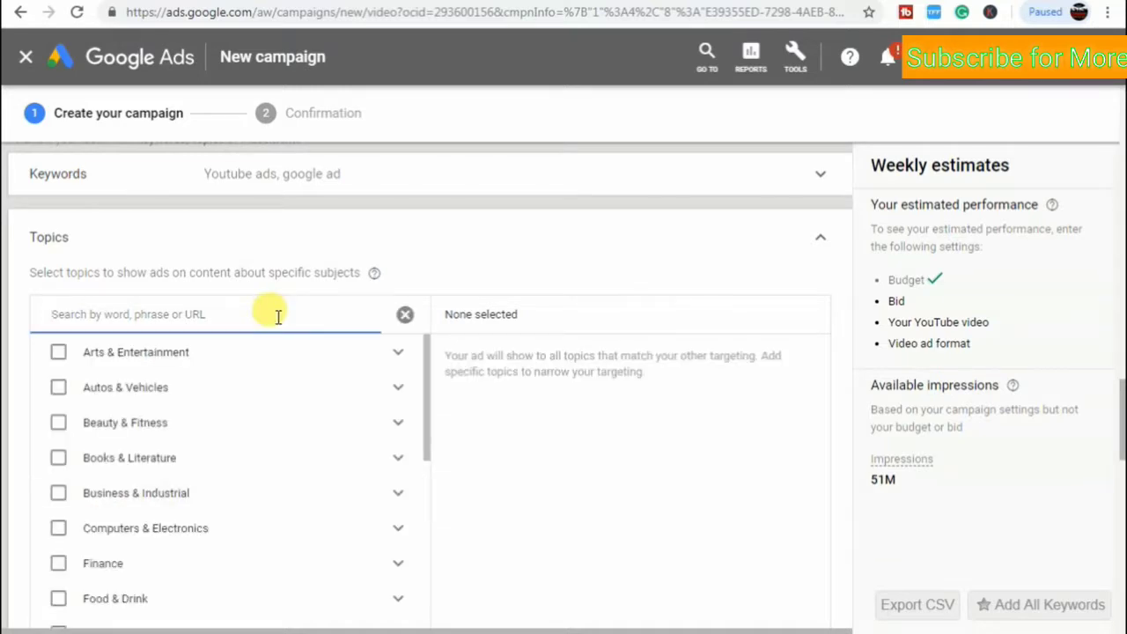
text(Marketing)
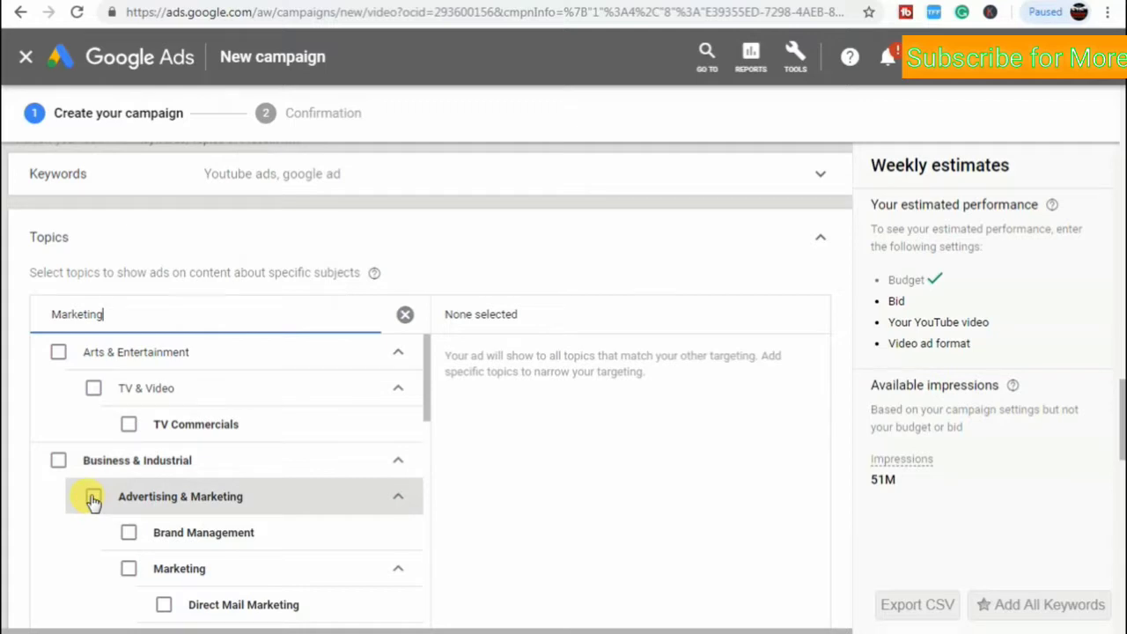
click(93, 497)
click(129, 571)
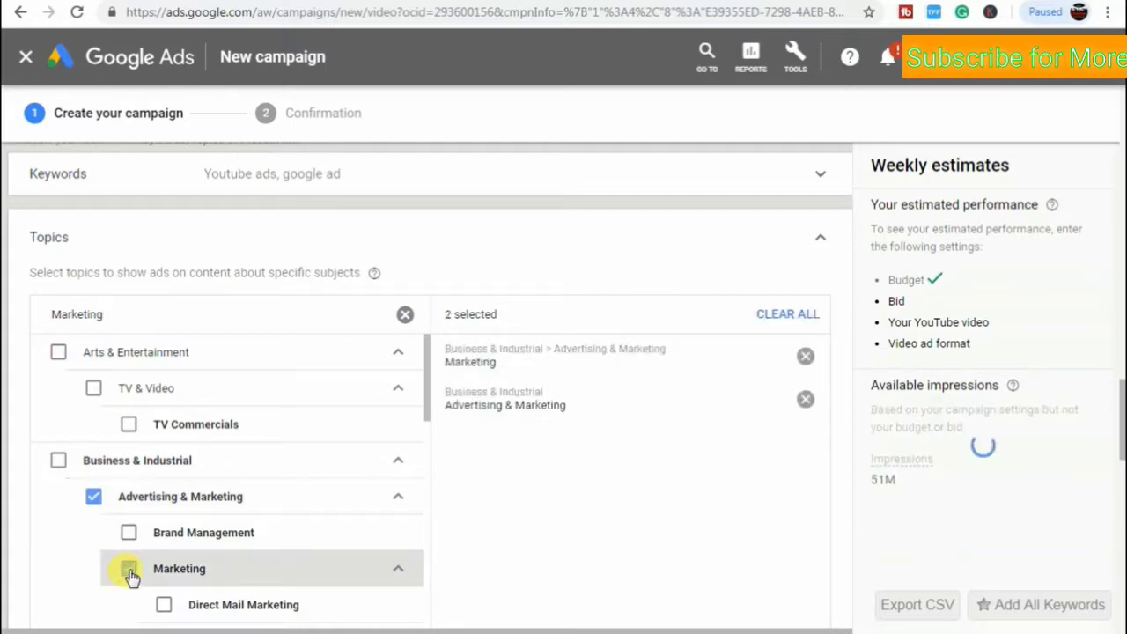
click(817, 242)
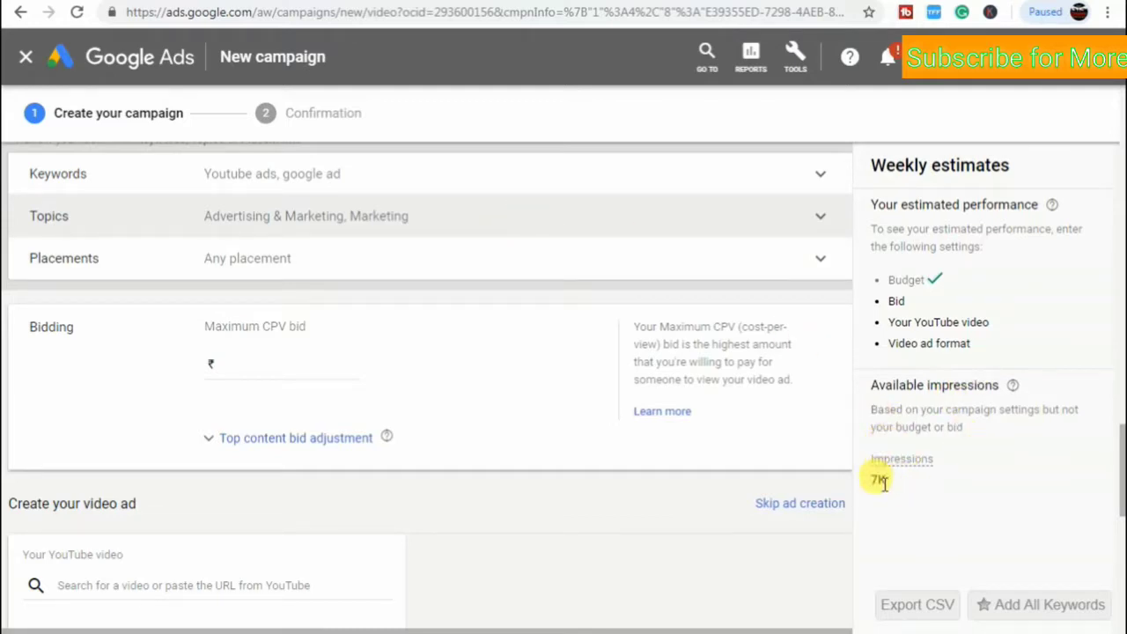
Reopen the topic settings, remove both selected topics and collapse them again, leaving targeting at any topic.
click(622, 224)
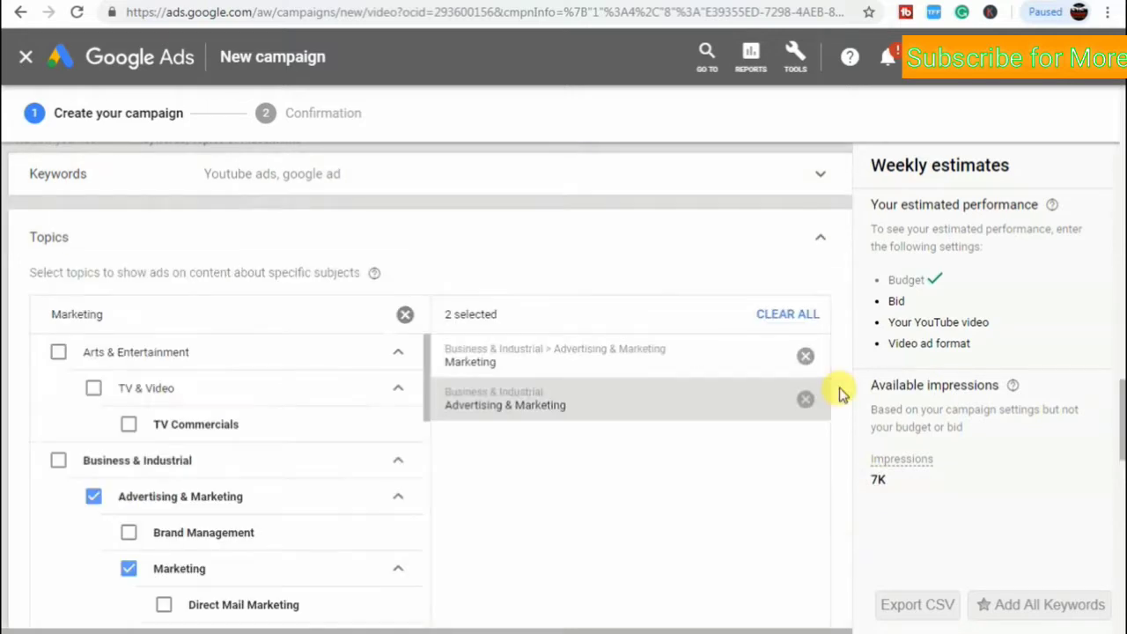
click(806, 357)
click(806, 357)
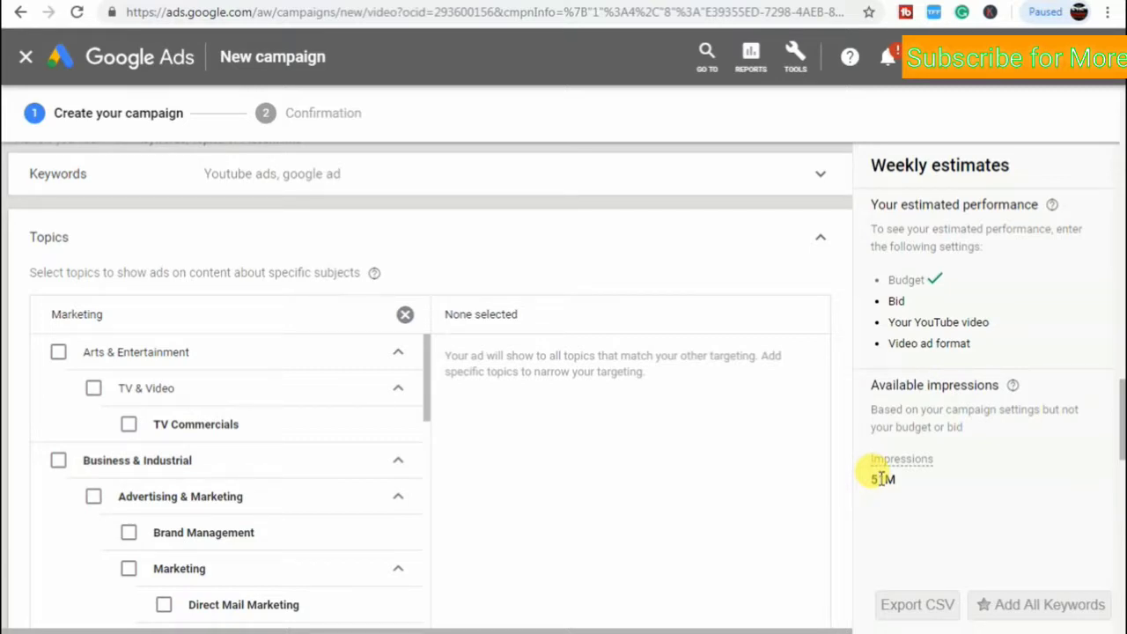
click(93, 496)
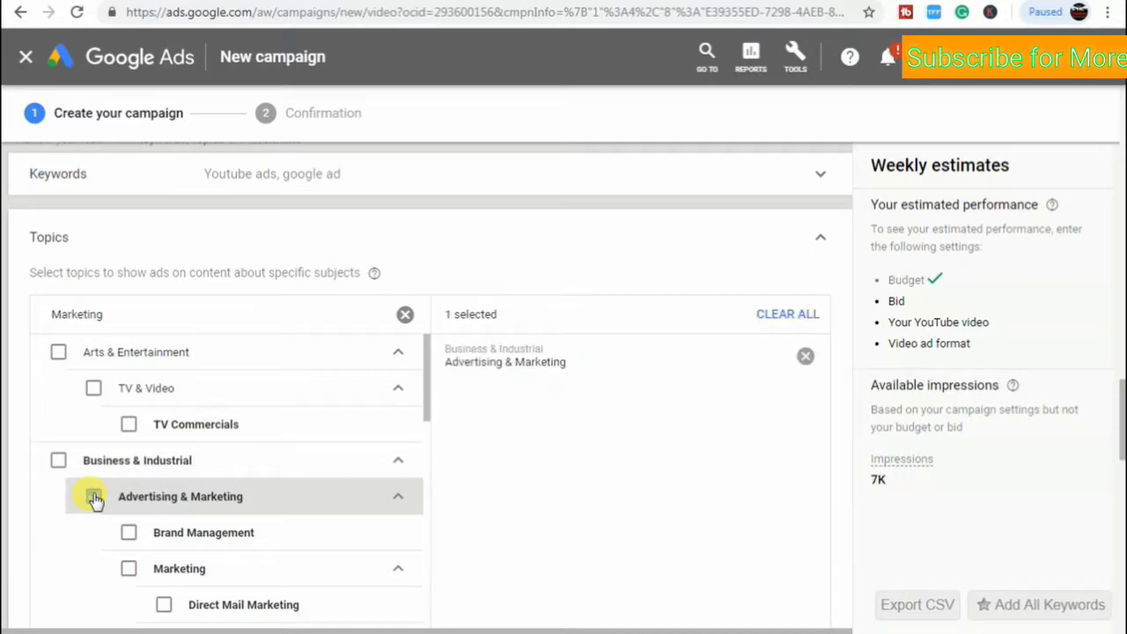
click(93, 497)
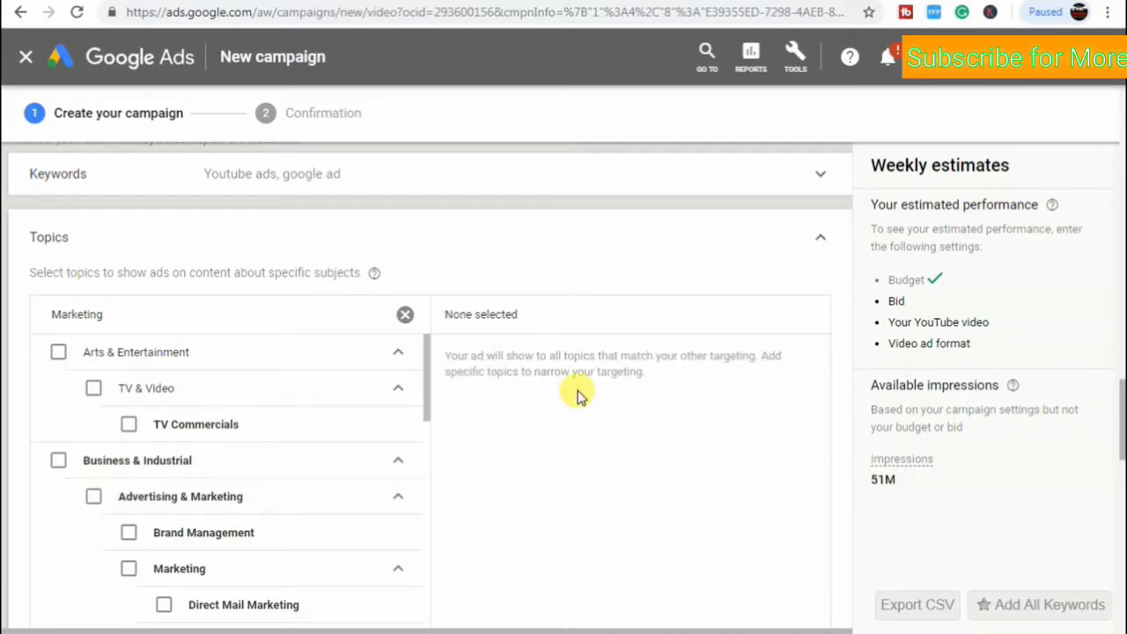
click(821, 240)
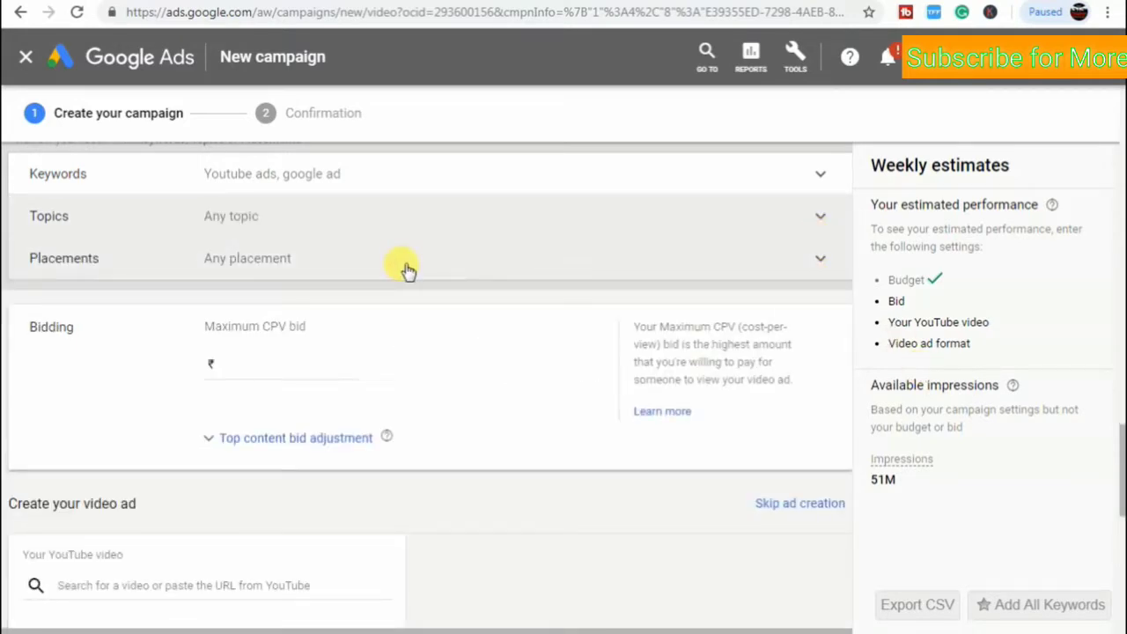
Open the placement settings, switch to the YouTube search results and copy the link of the "Secret Formula of Sales and Marketing" video.
click(231, 256)
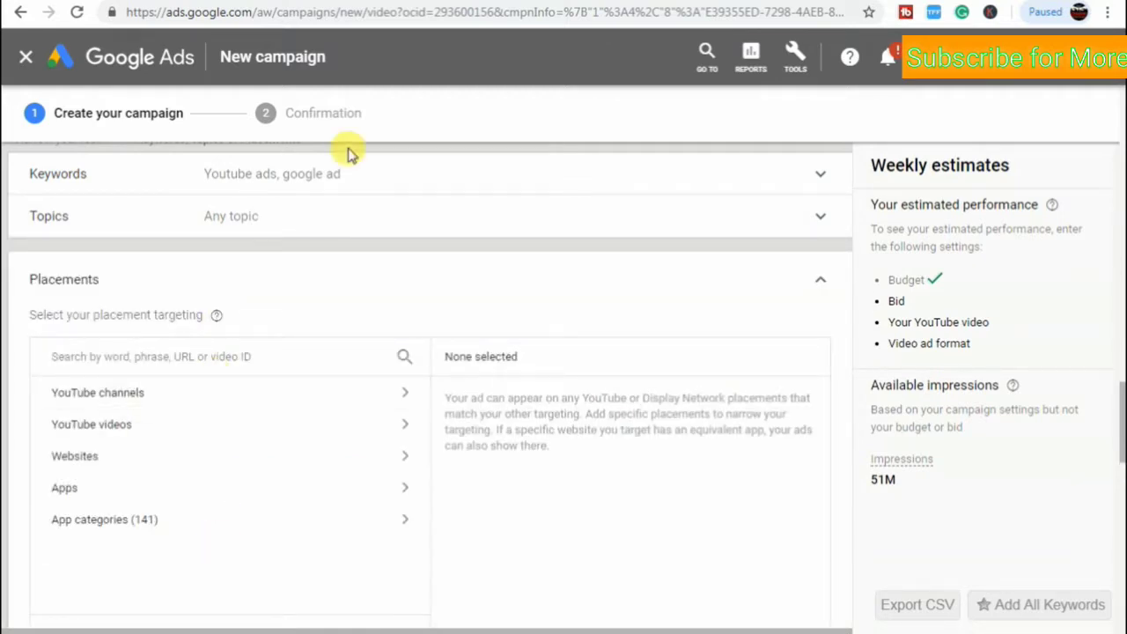
click(312, 2)
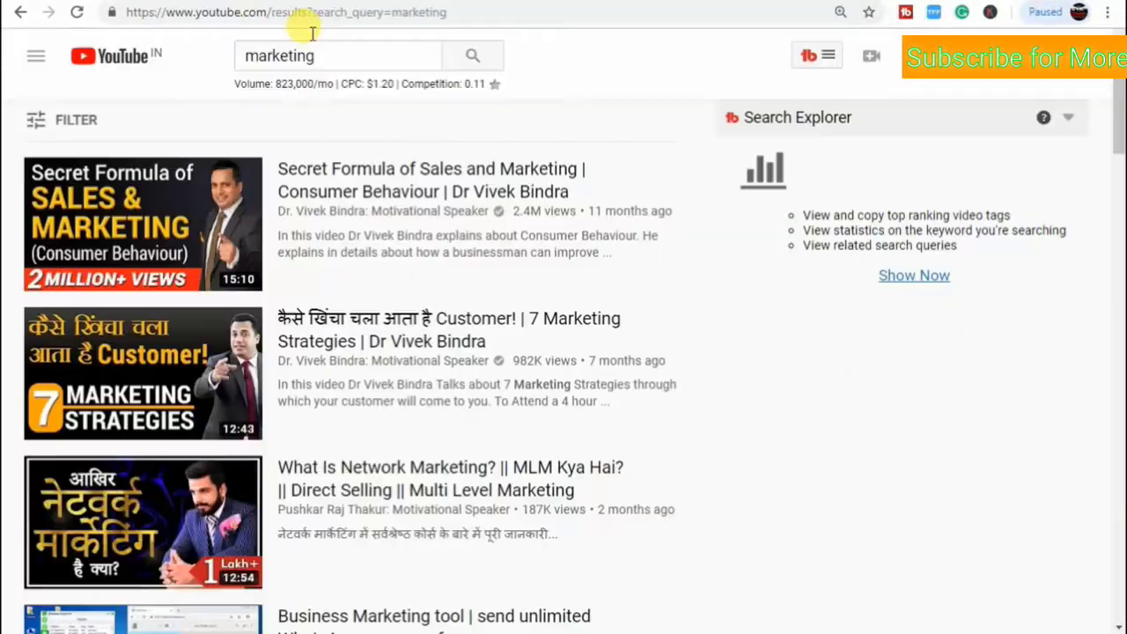
mouse_move(201, 233)
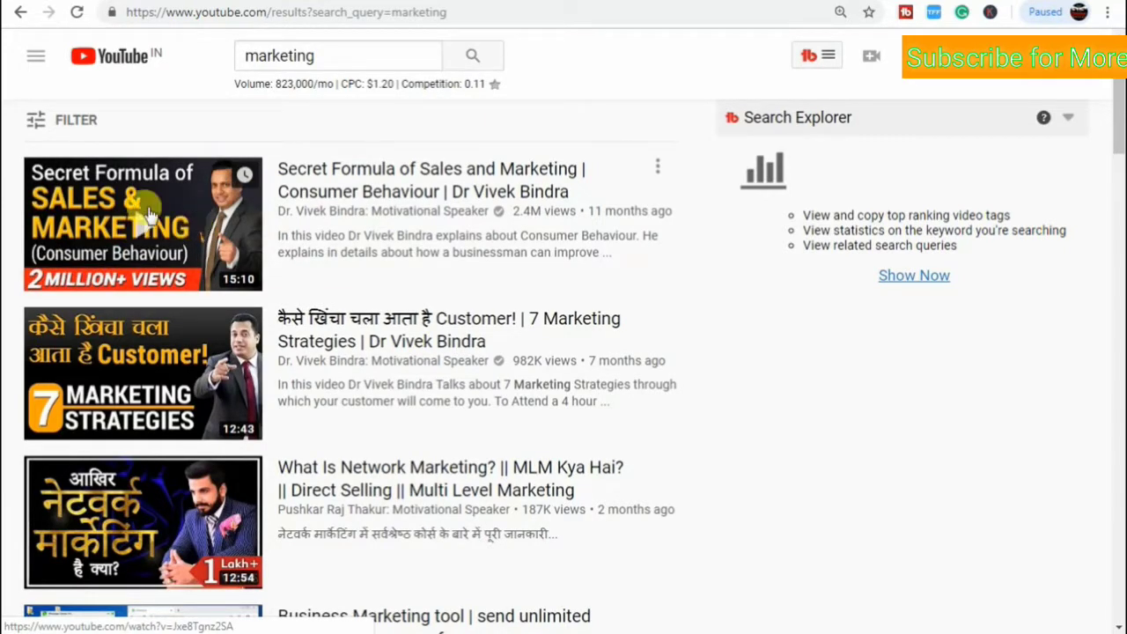
right_click(338, 182)
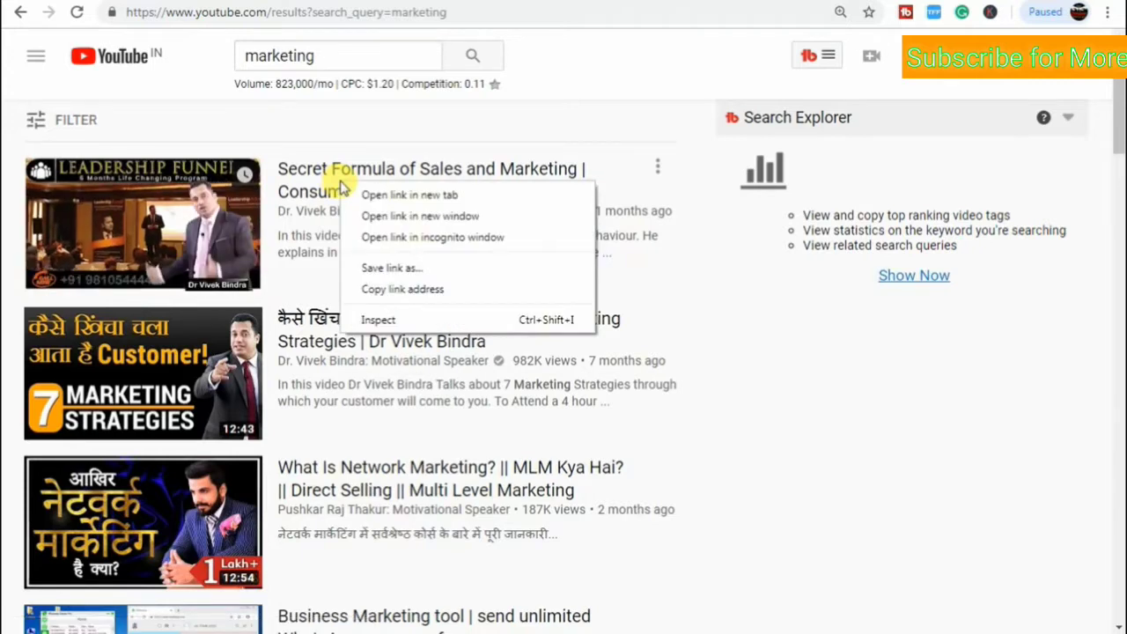
click(377, 293)
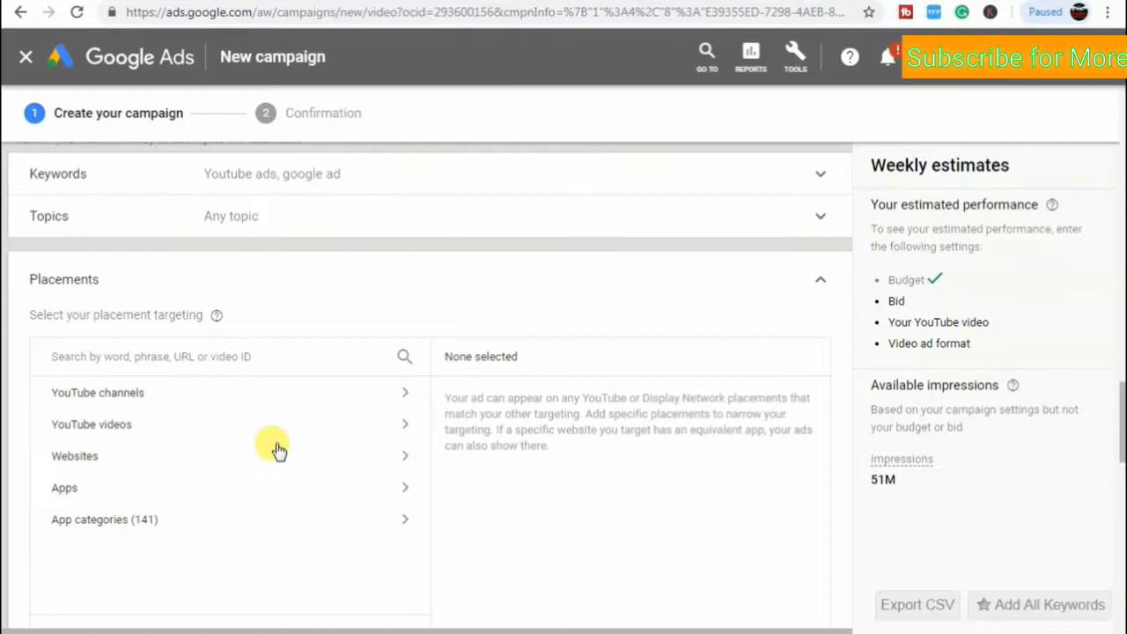
Back in Google Ads, find the video by its copied link, add it as a YouTube video placement and collapse the placement settings.
click(279, 451)
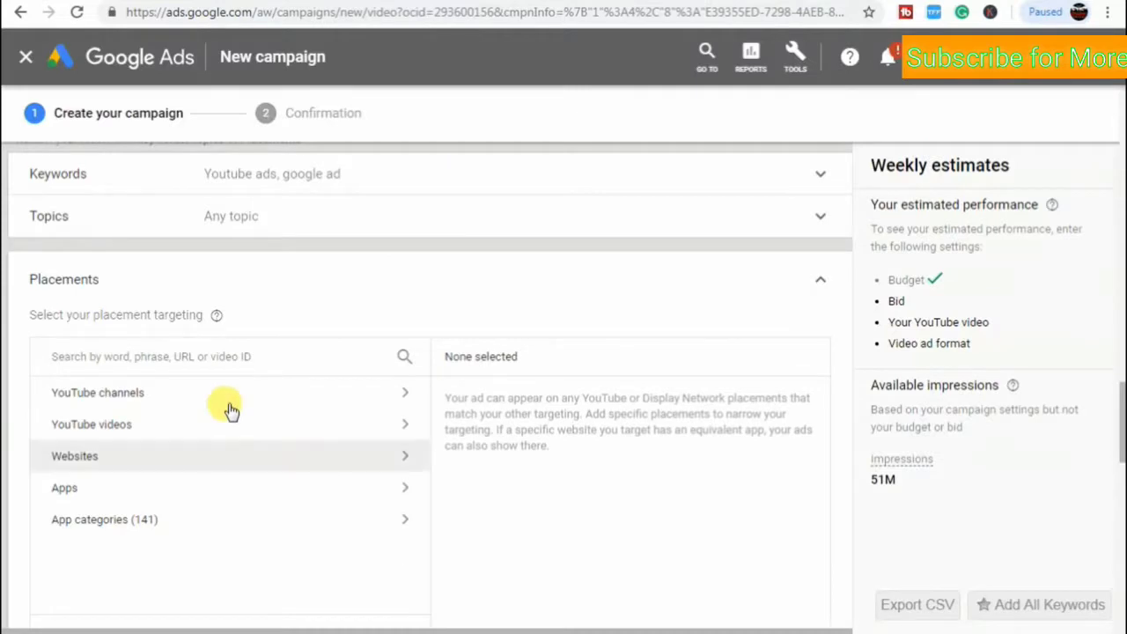
click(191, 353)
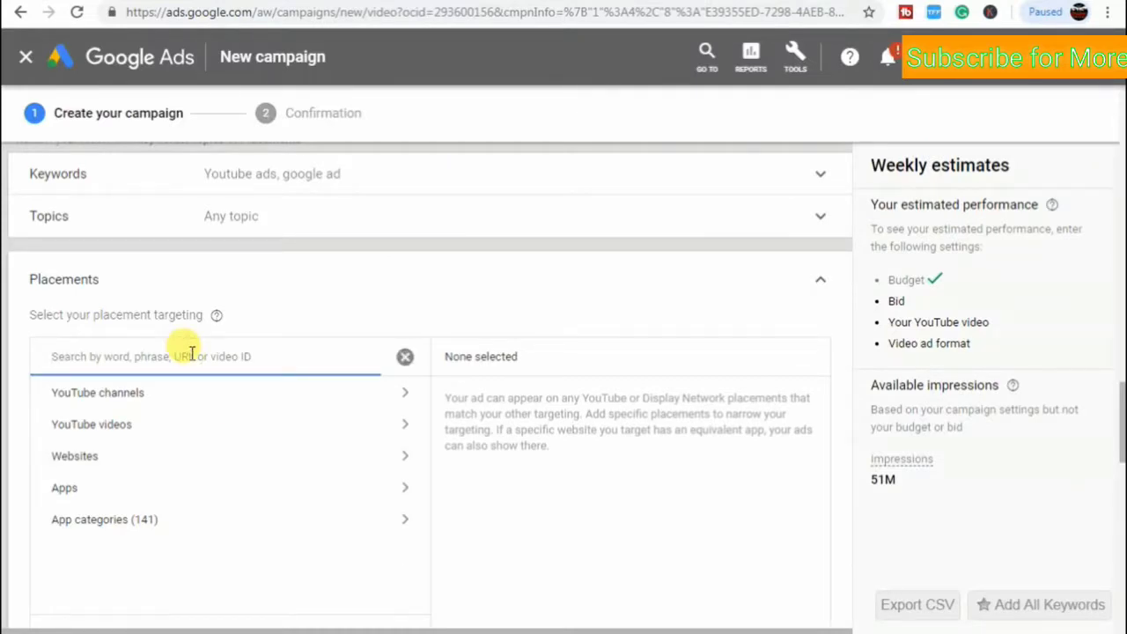
key(ctrl+v)
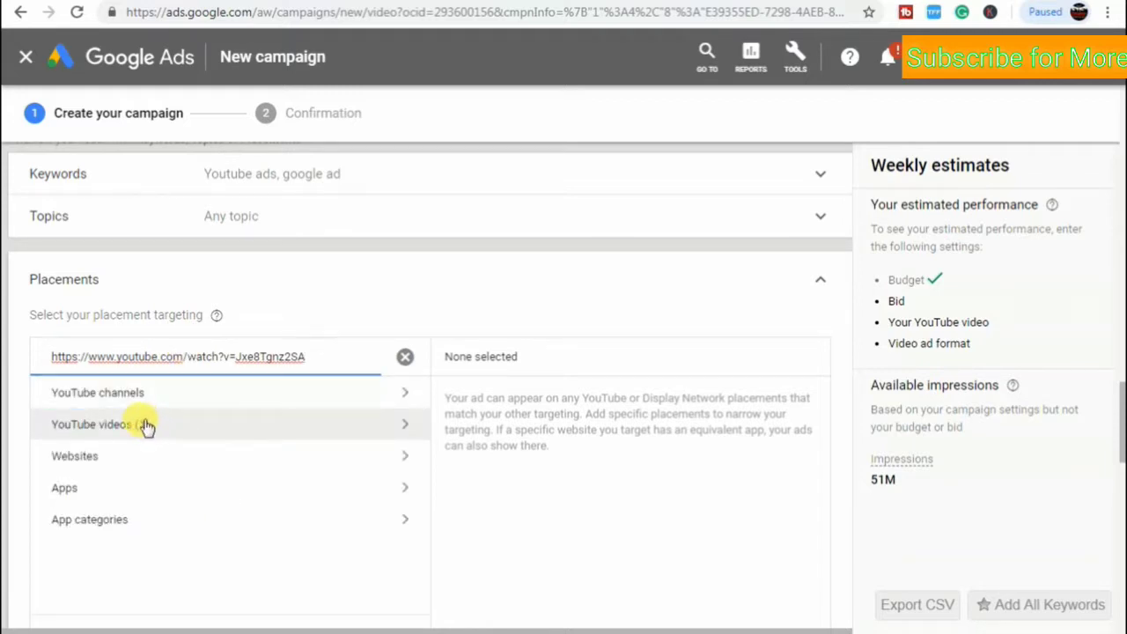
click(146, 425)
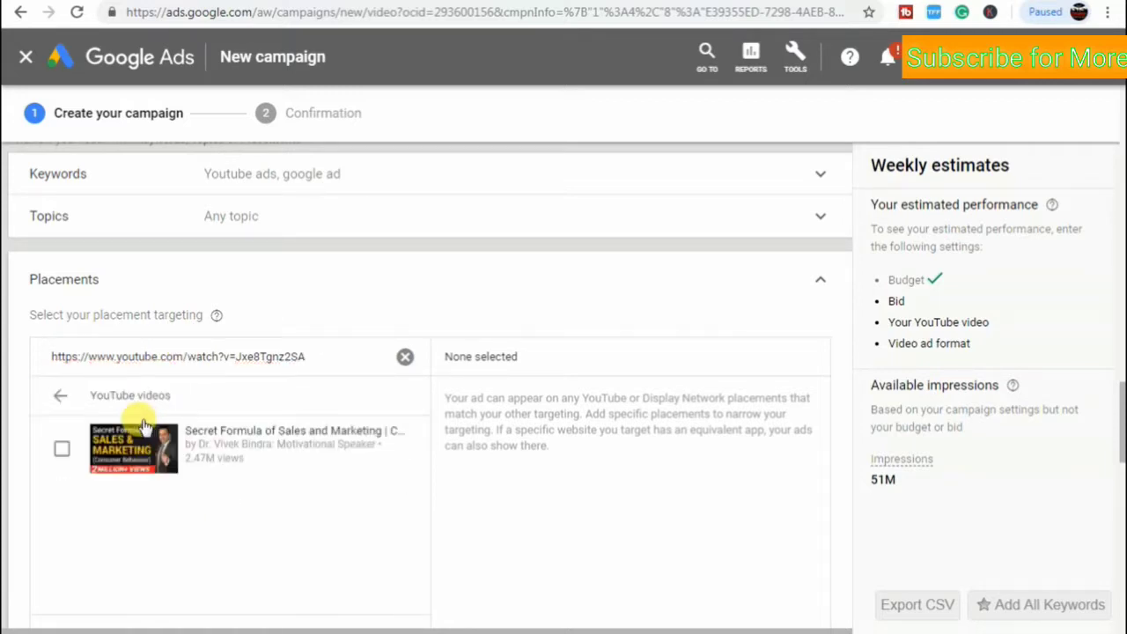
click(63, 451)
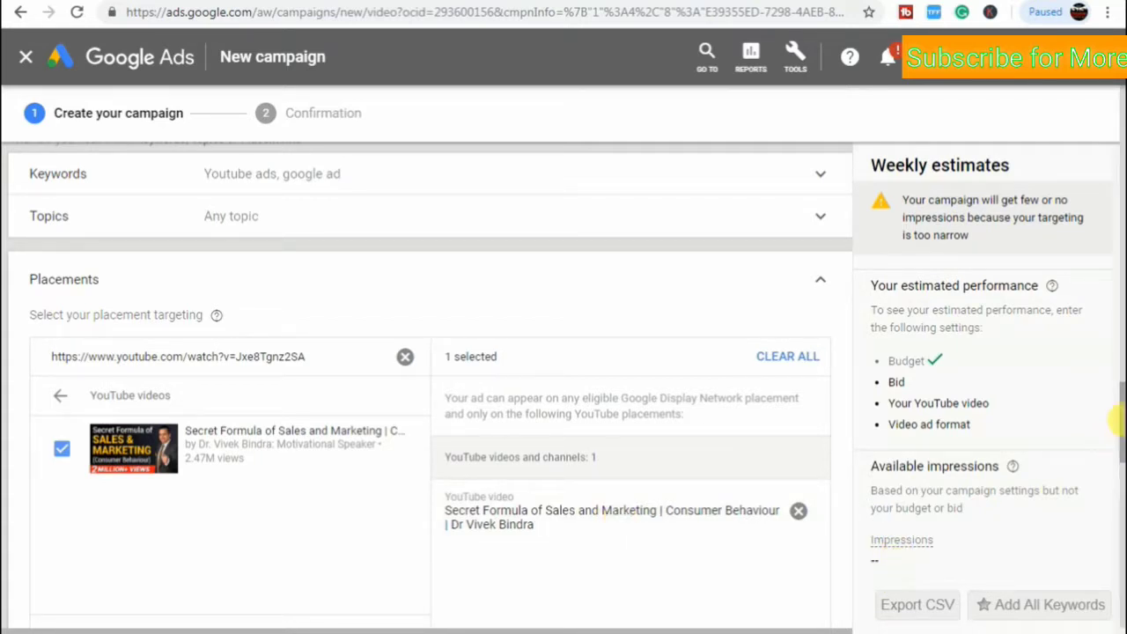
scroll(817, 527, down, 1)
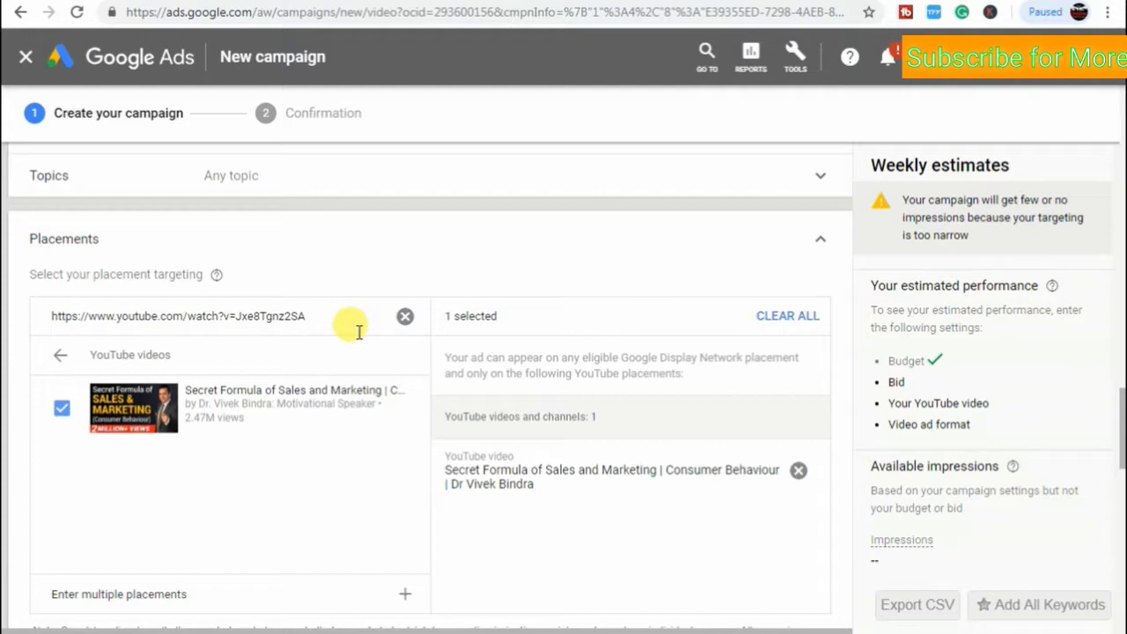
click(405, 319)
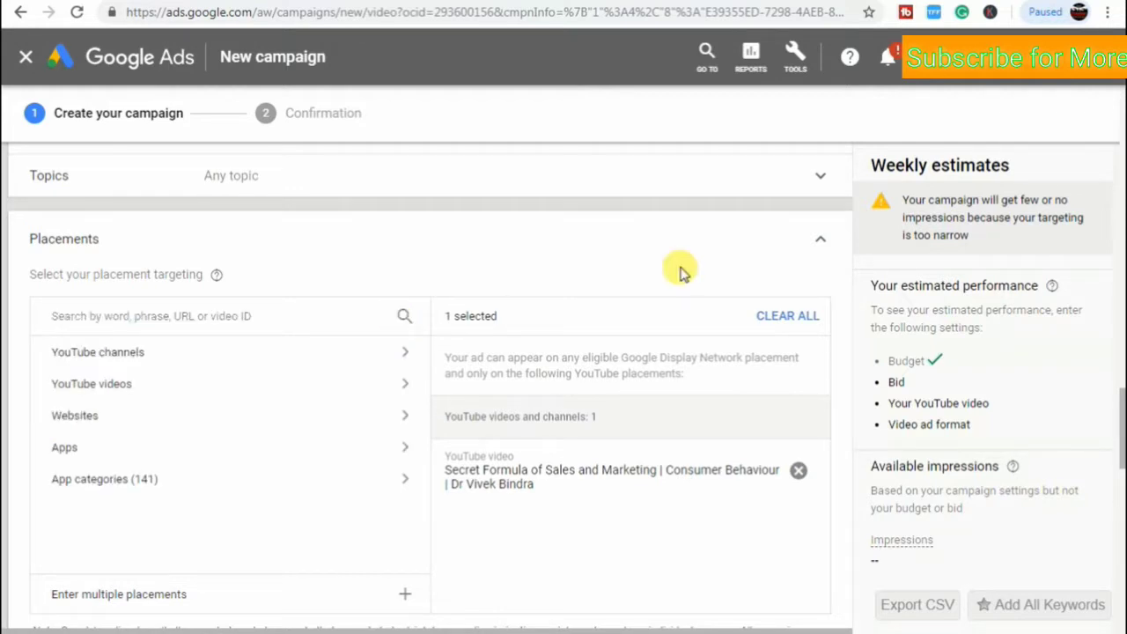
click(820, 240)
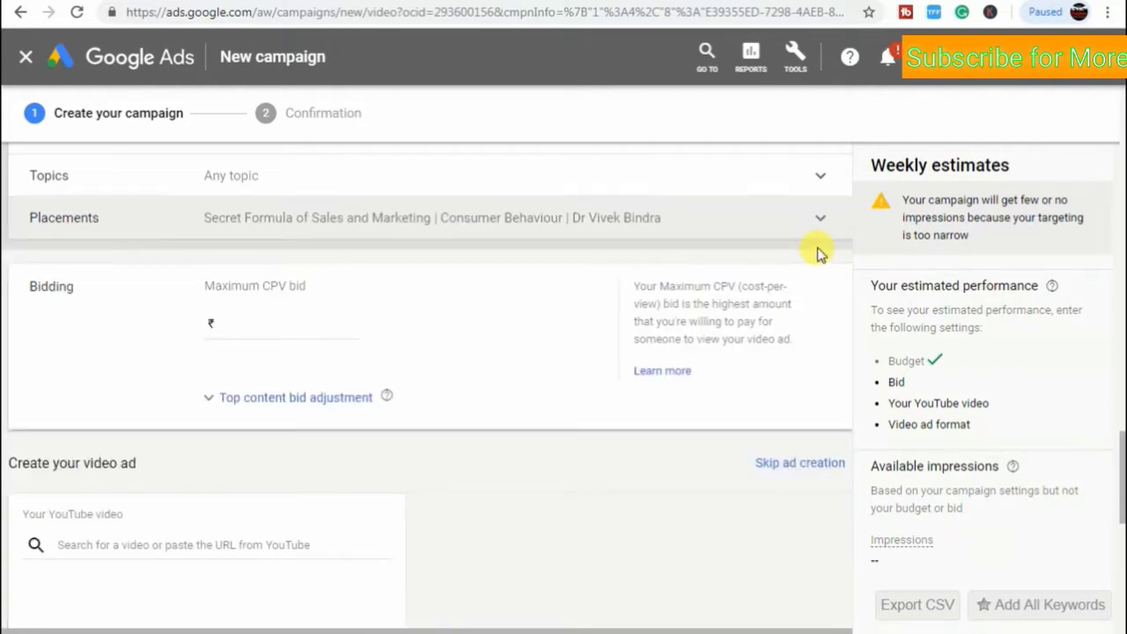
Try a maximum CPV bid of ₹0.01, and set the ad group's bid to ₹1.00.
click(279, 327)
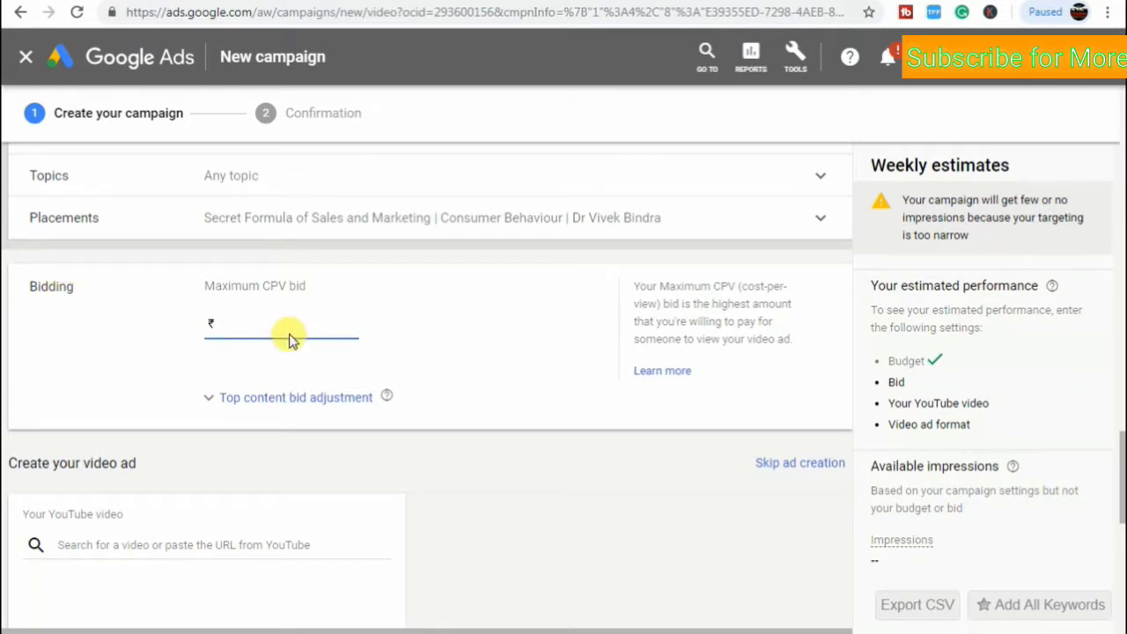
text(0)
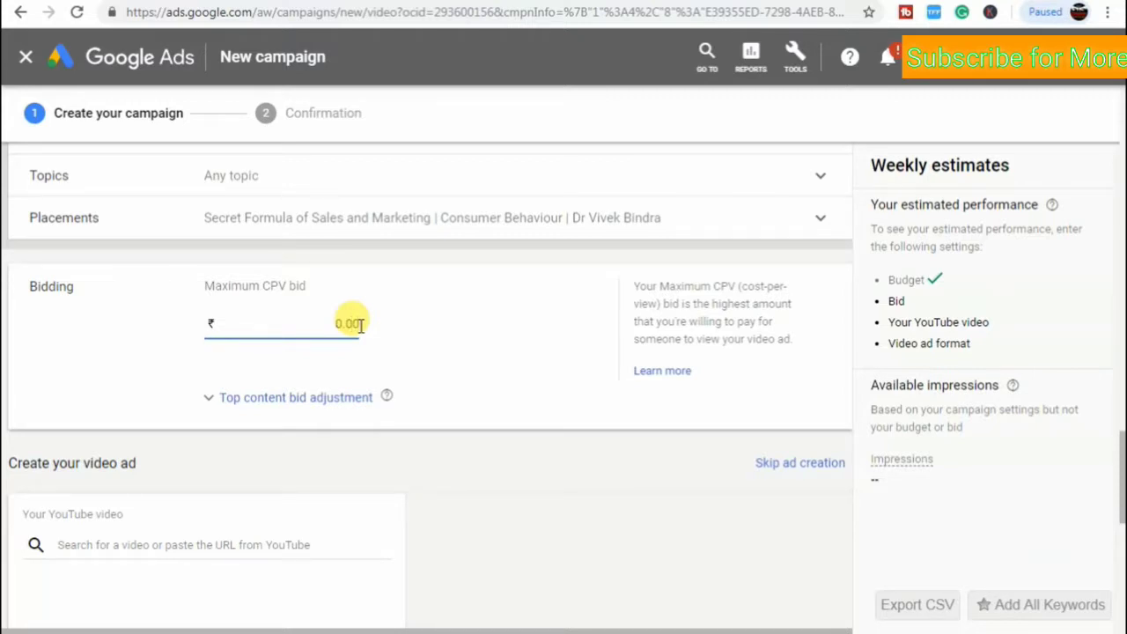
text(.01)
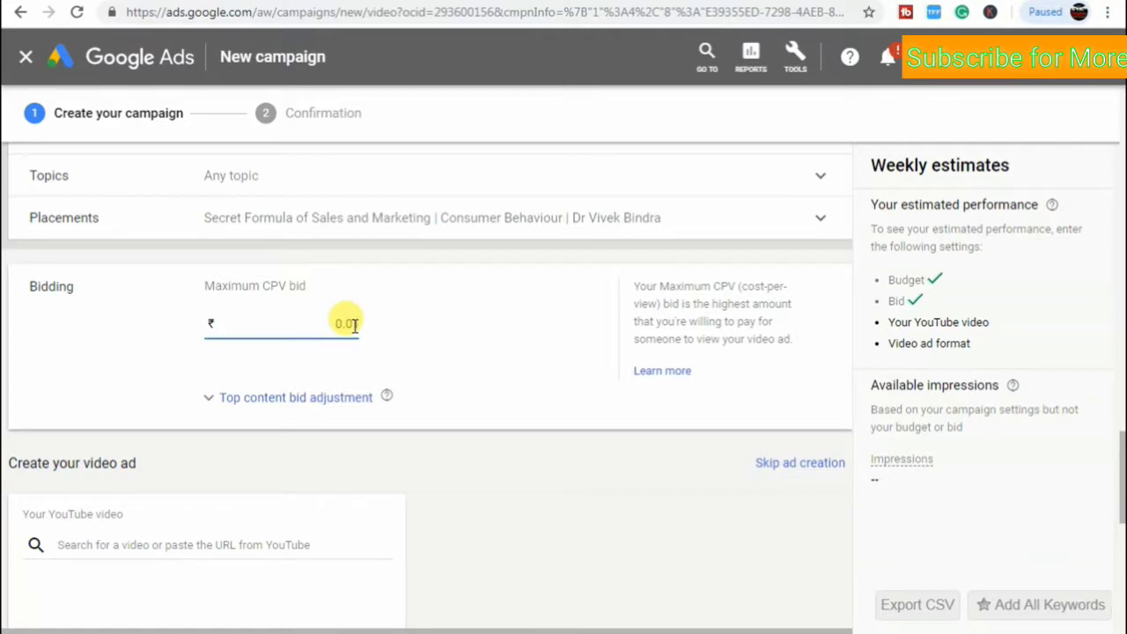
text(1.00)
click(372, 334)
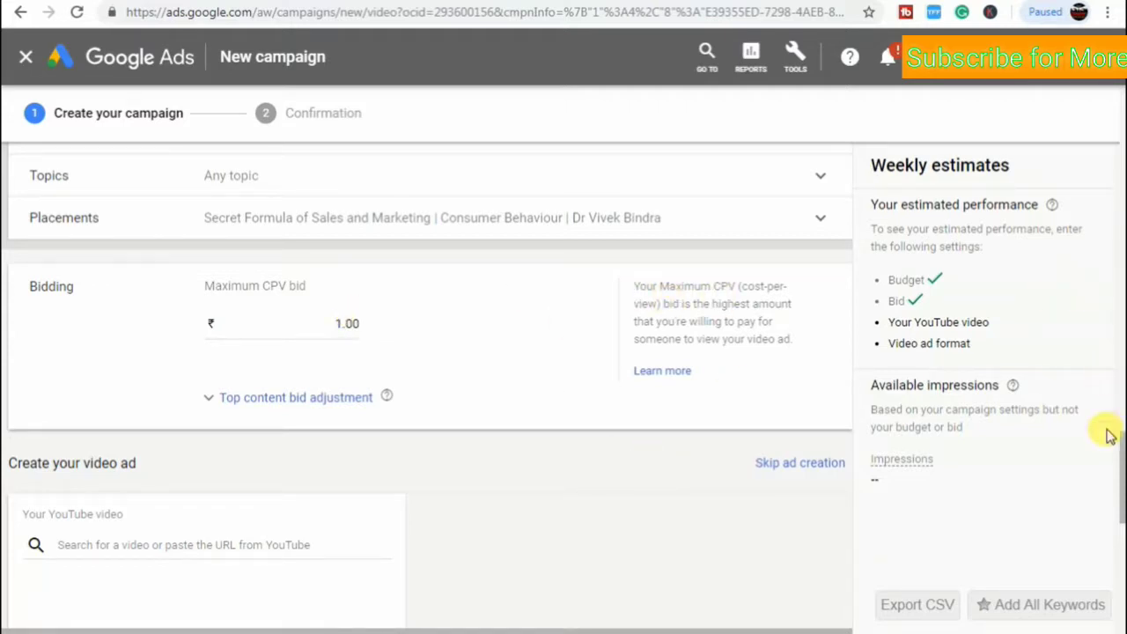
Switch to the YouTube video manager, open the "YouTube advertisement series - Keyword Research" video, copy its link and pause playback.
drag(1116, 464, 1117, 509)
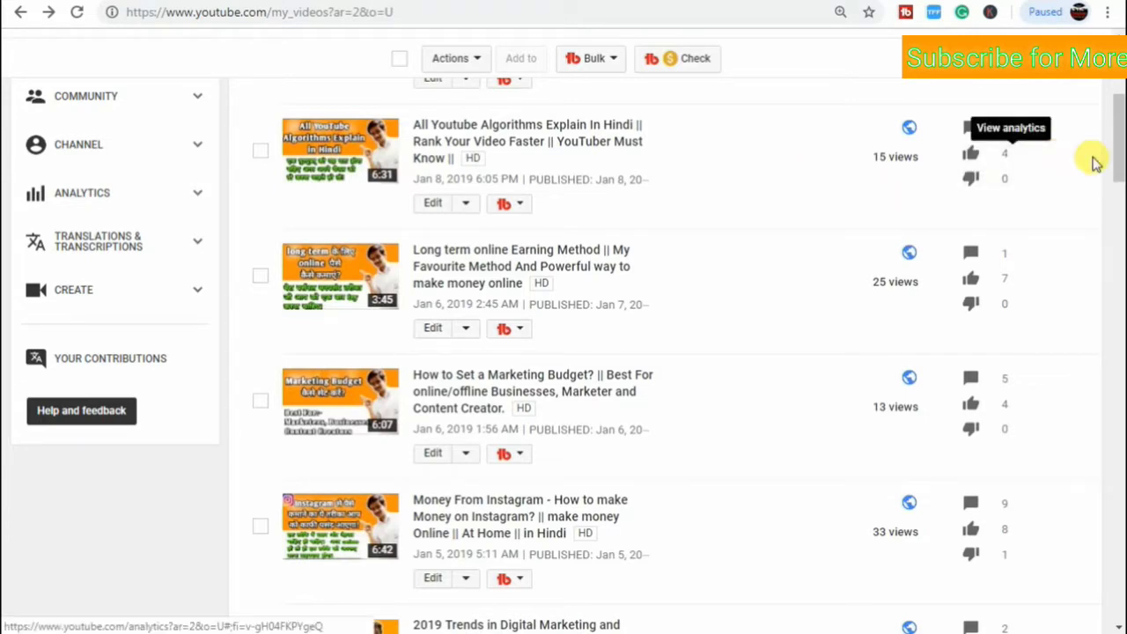
scroll(1116, 167, up, 5)
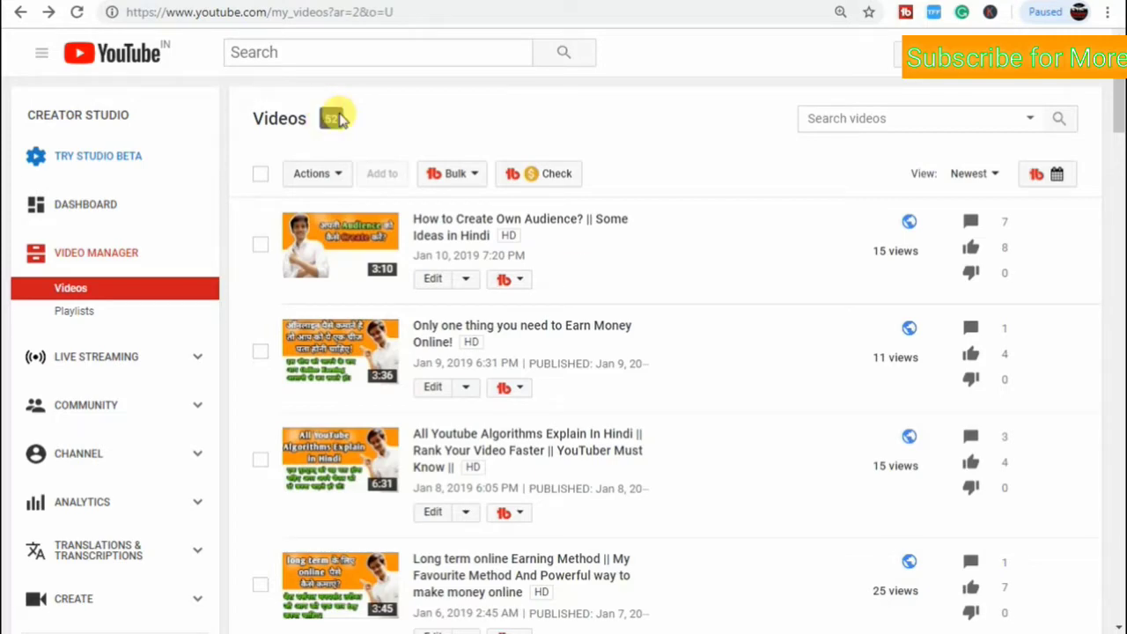
drag(1119, 111, 1116, 286)
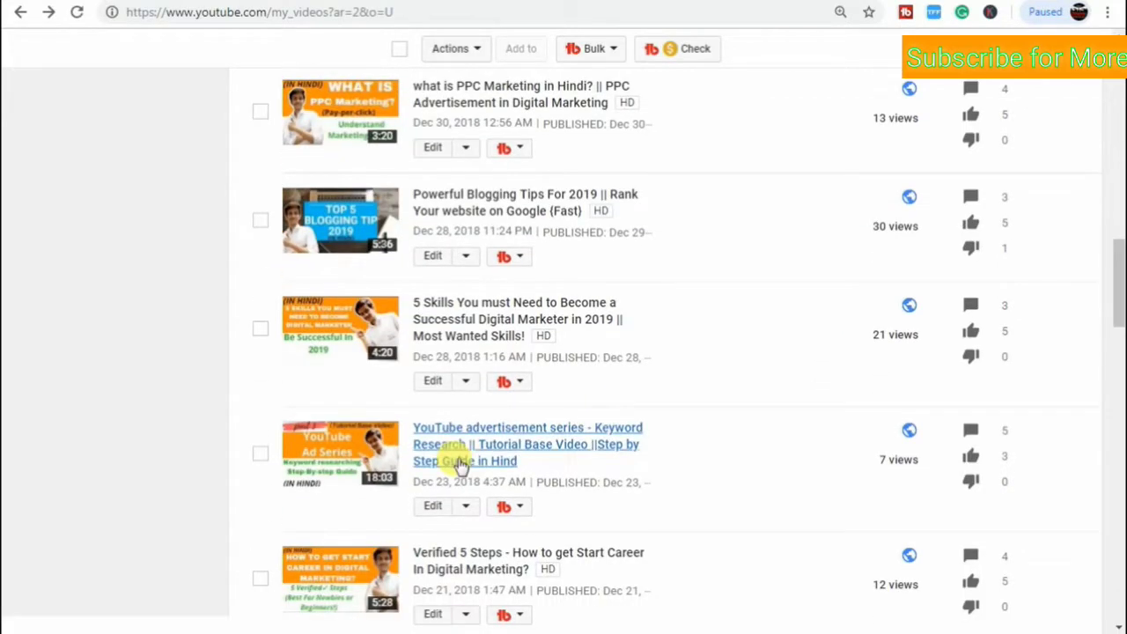
click(333, 454)
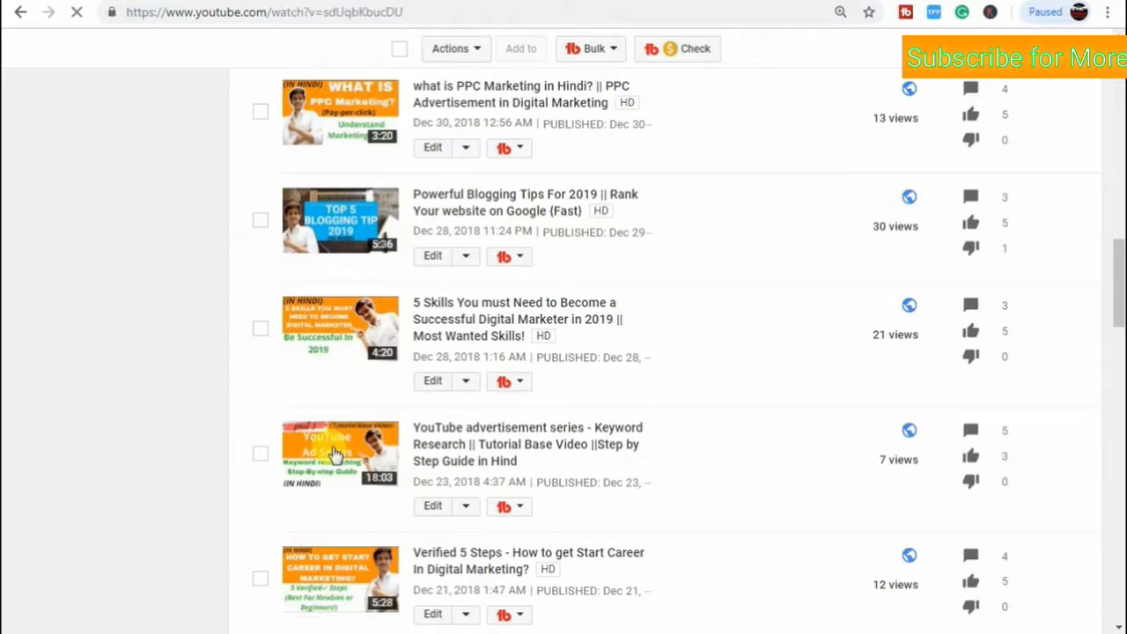
click(334, 454)
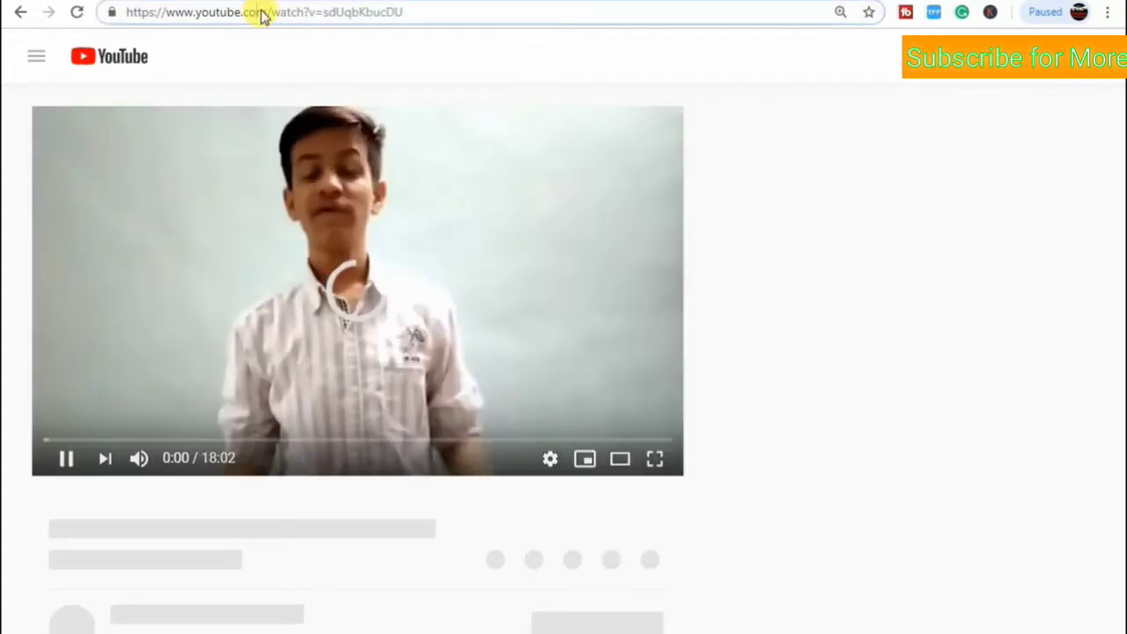
click(261, 12)
key(ctrl+c)
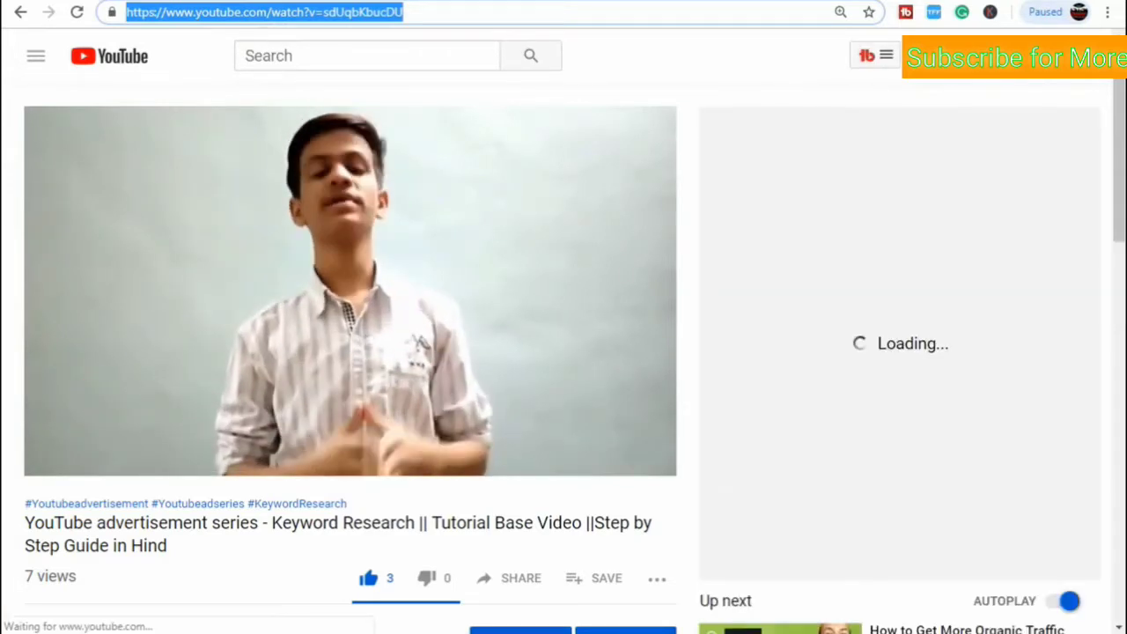
click(56, 458)
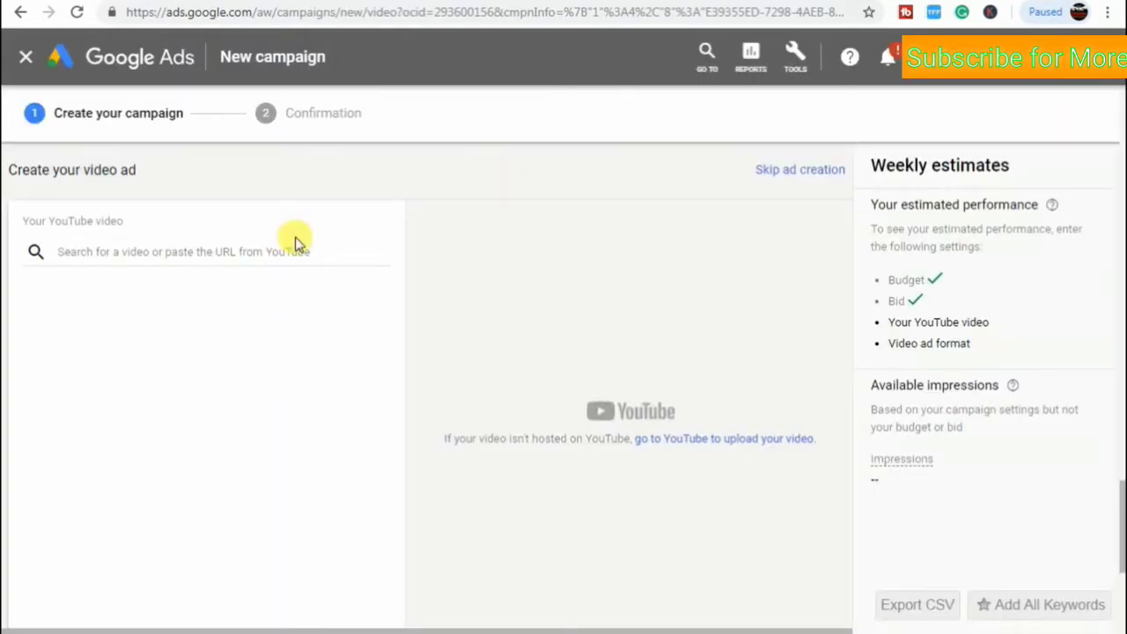
Back in Google Ads, find the keyword research video by its copied link and select it as the ad's YouTube video.
click(202, 252)
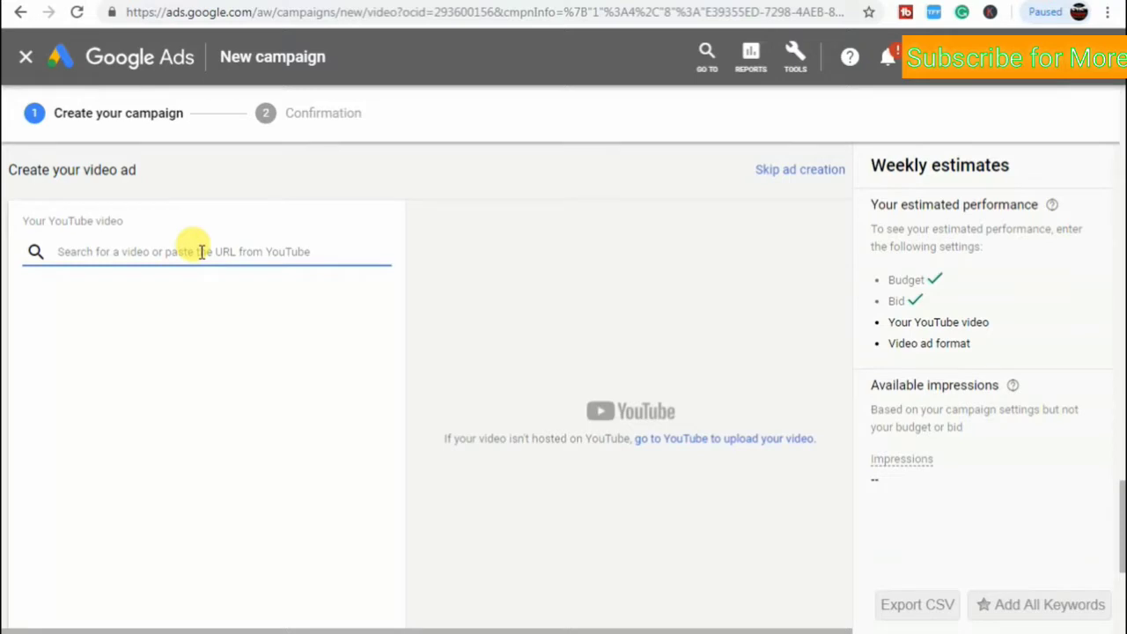
key(ctrl+v)
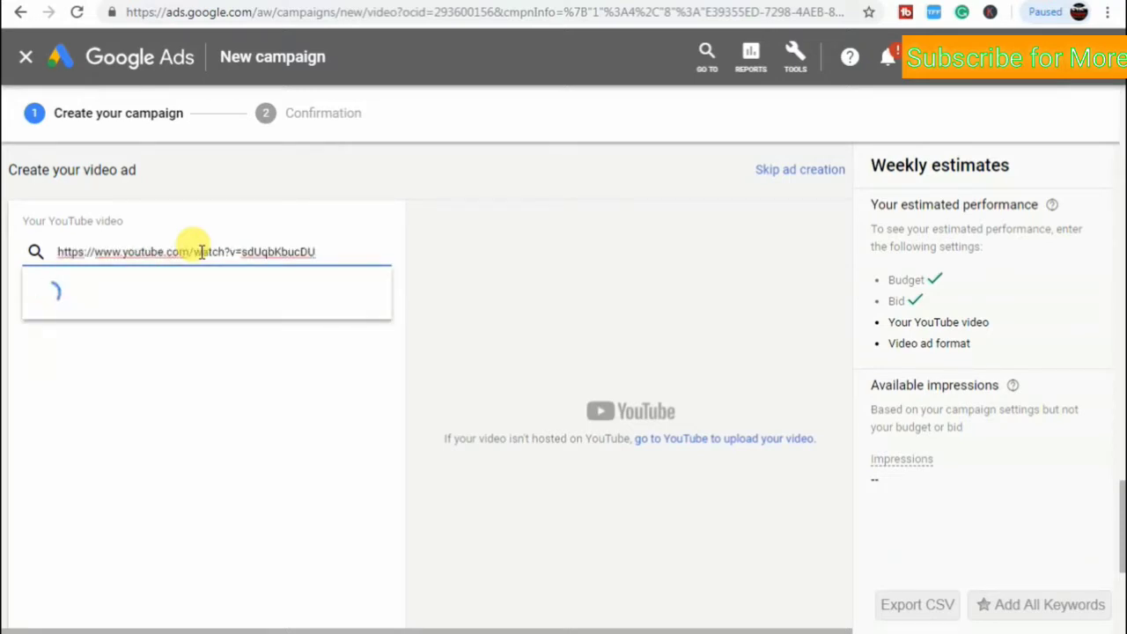
click(216, 304)
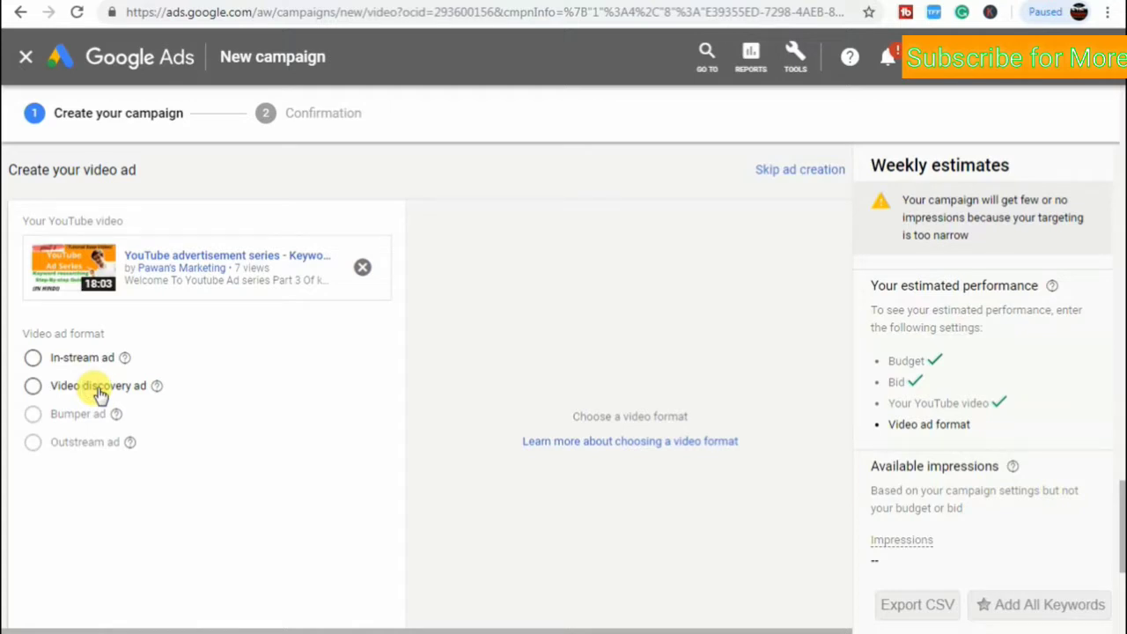
Preview the video discovery format on desktop, compare it with the in-stream format, and set the ad format to Video discovery ad.
click(99, 393)
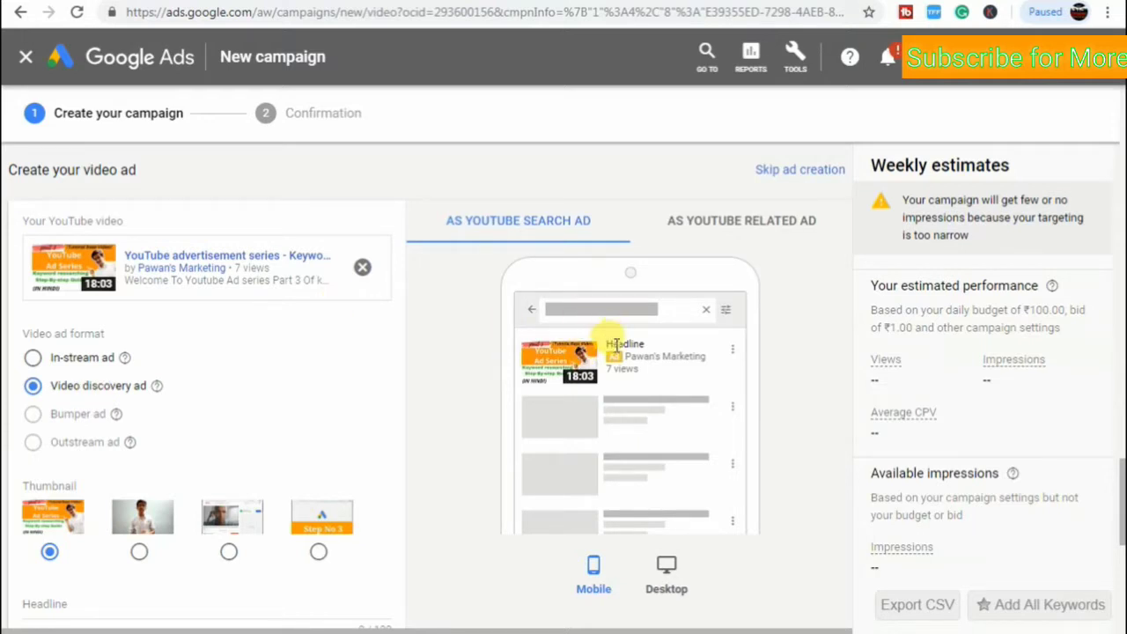
click(667, 572)
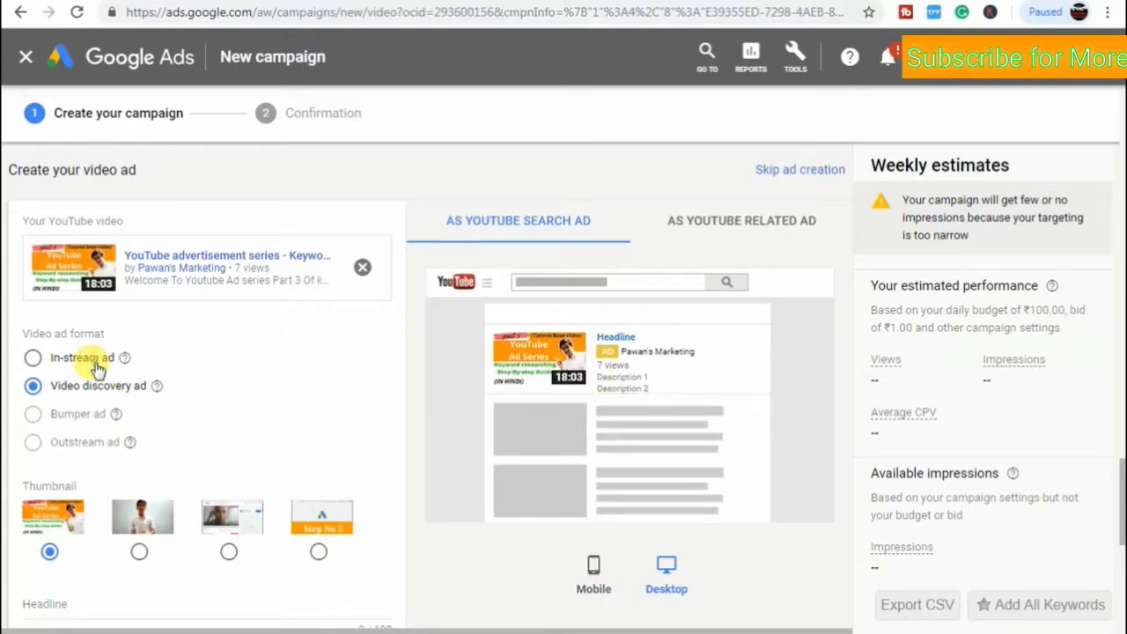
click(34, 357)
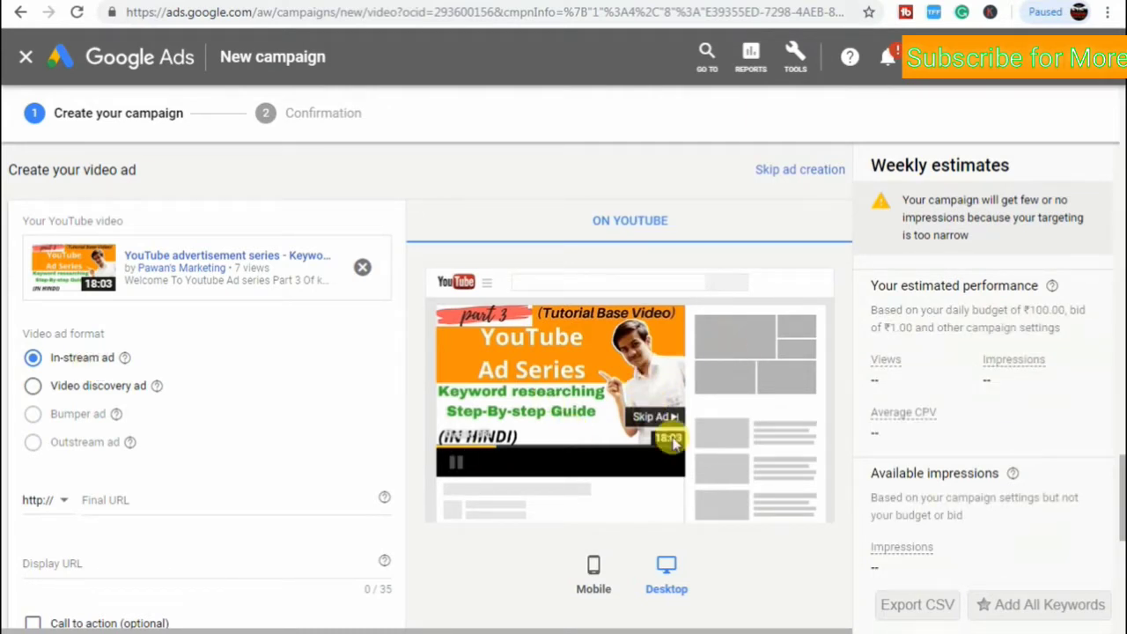
click(33, 386)
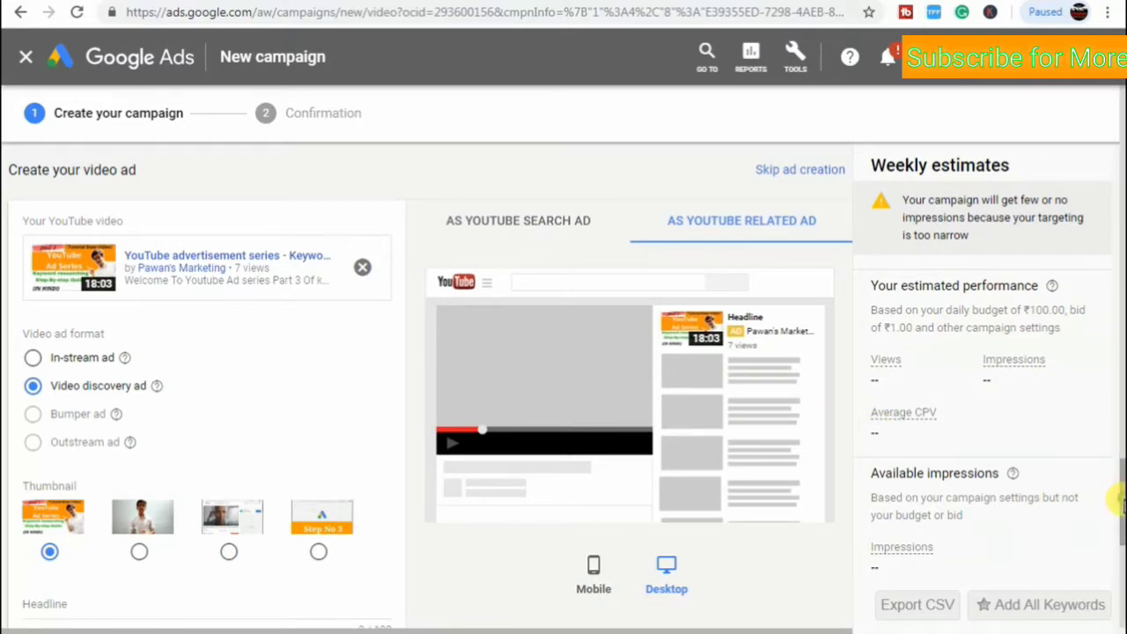
Enter the ad headline "youtube ad part 3 - Keyword research".
scroll(1118, 499, down, 3)
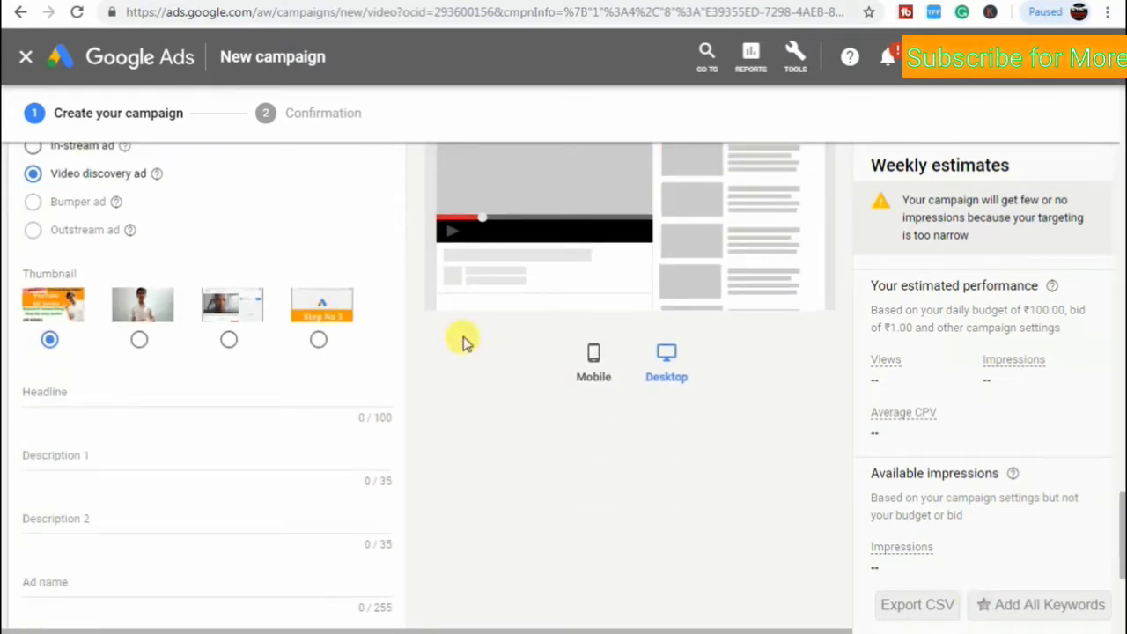
click(138, 388)
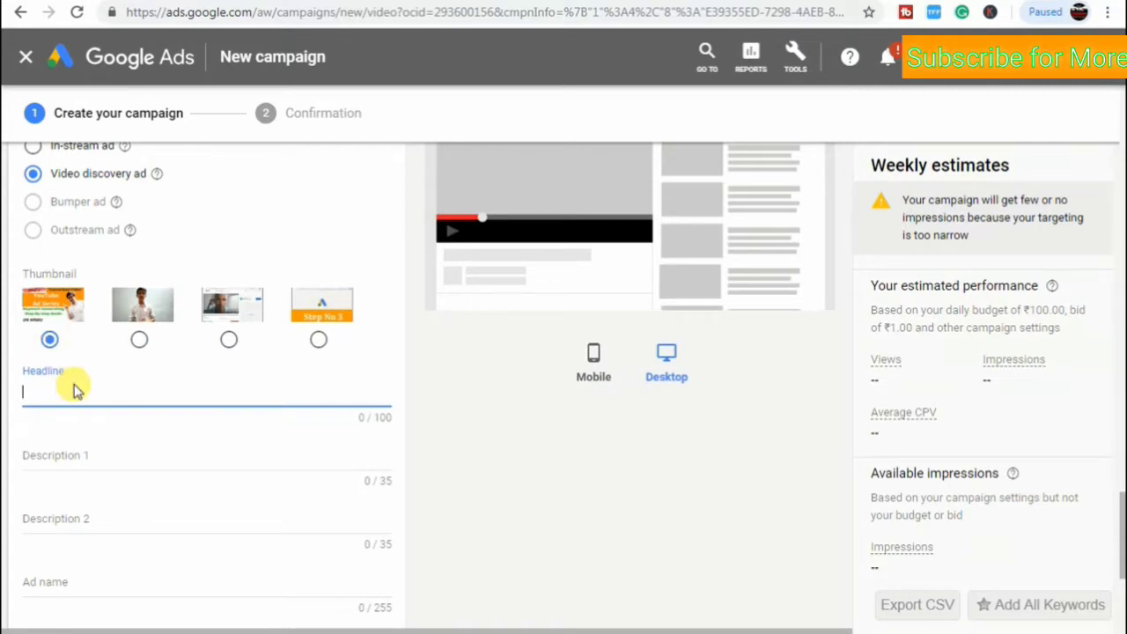
text(youtu)
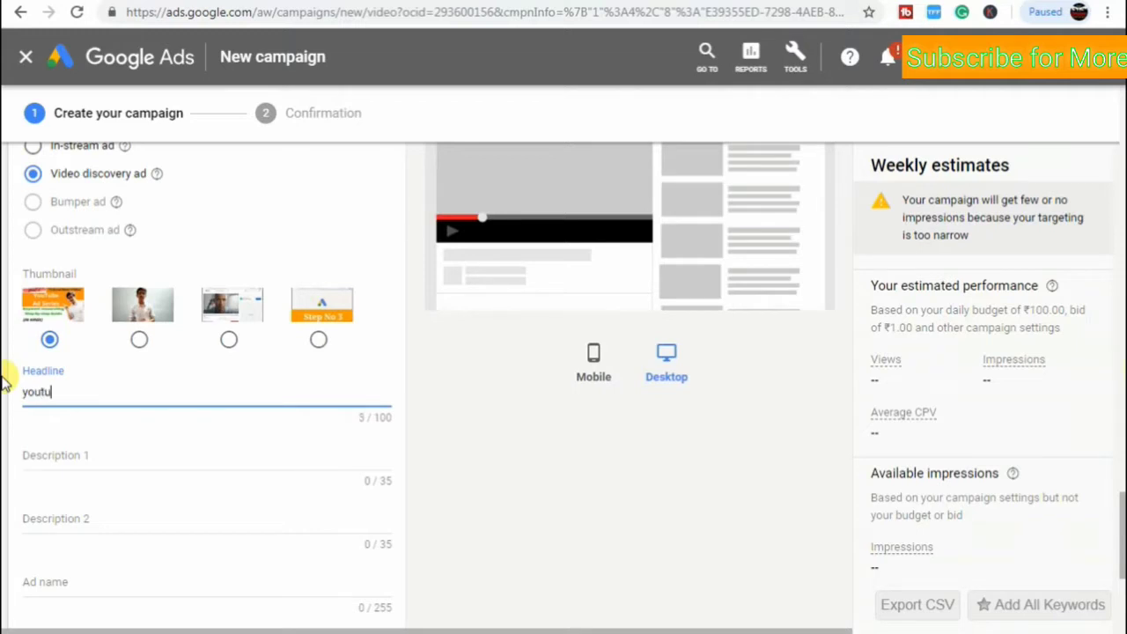
text(be ad part 3 - Keyword re)
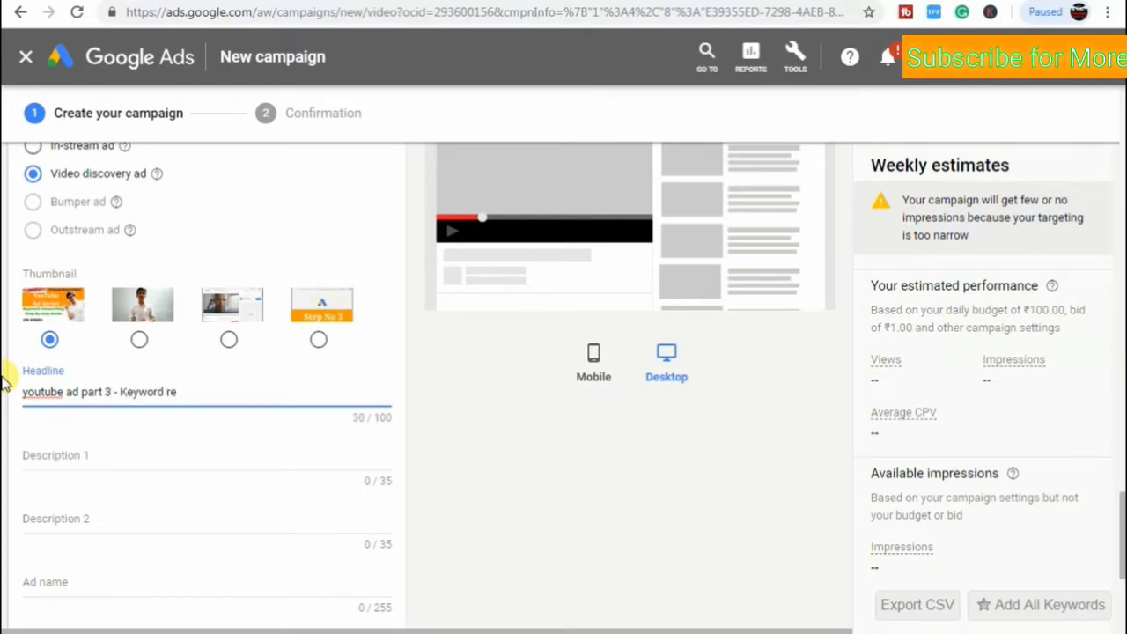
text(search)
click(106, 453)
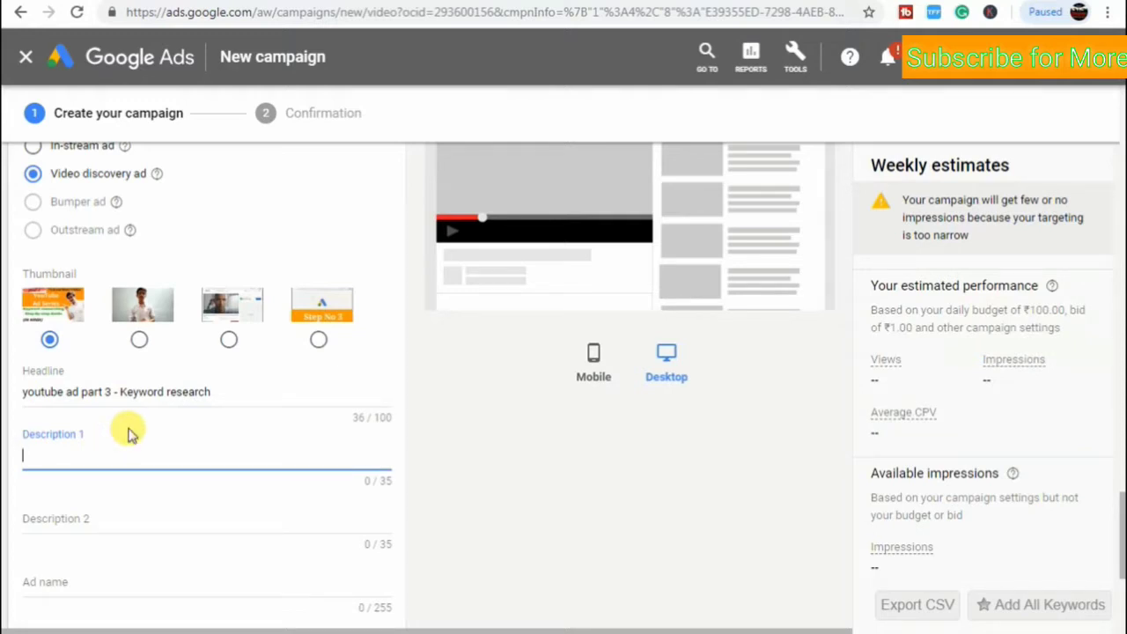
click(231, 388)
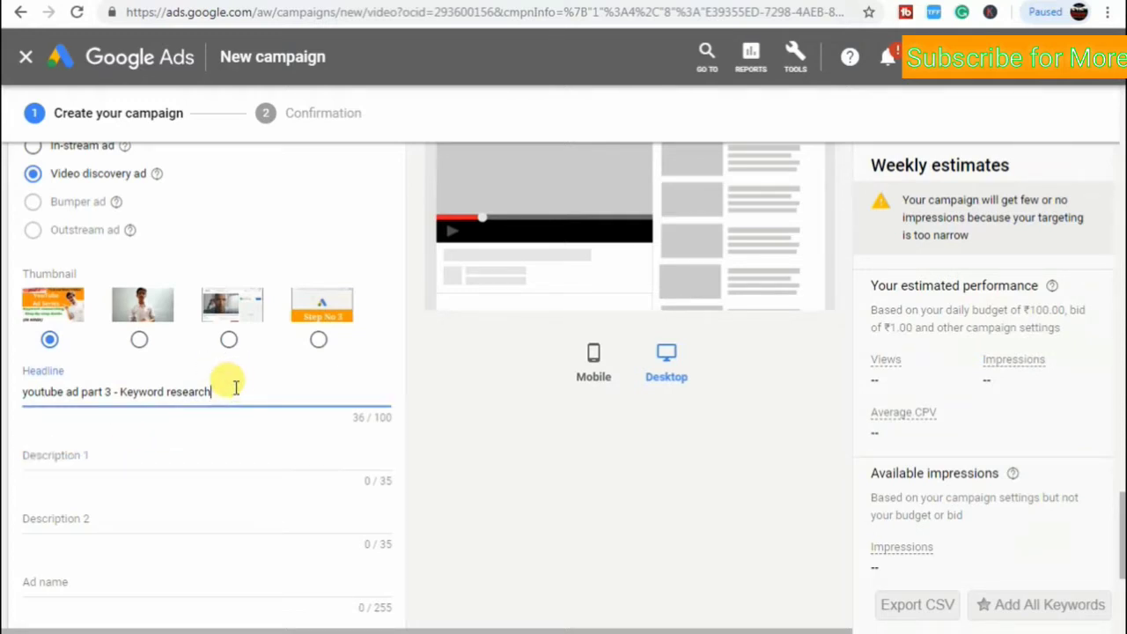
Set Description 1 to "Check out Video and Learn cool" and Description 2 to "ways!".
click(226, 456)
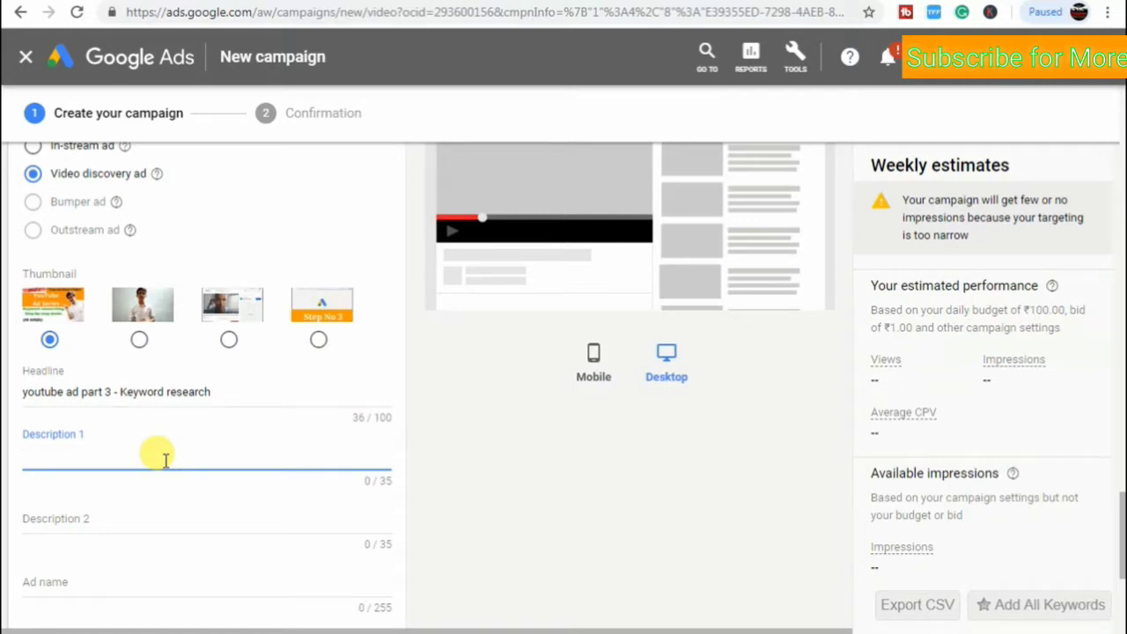
text(Check out Video )
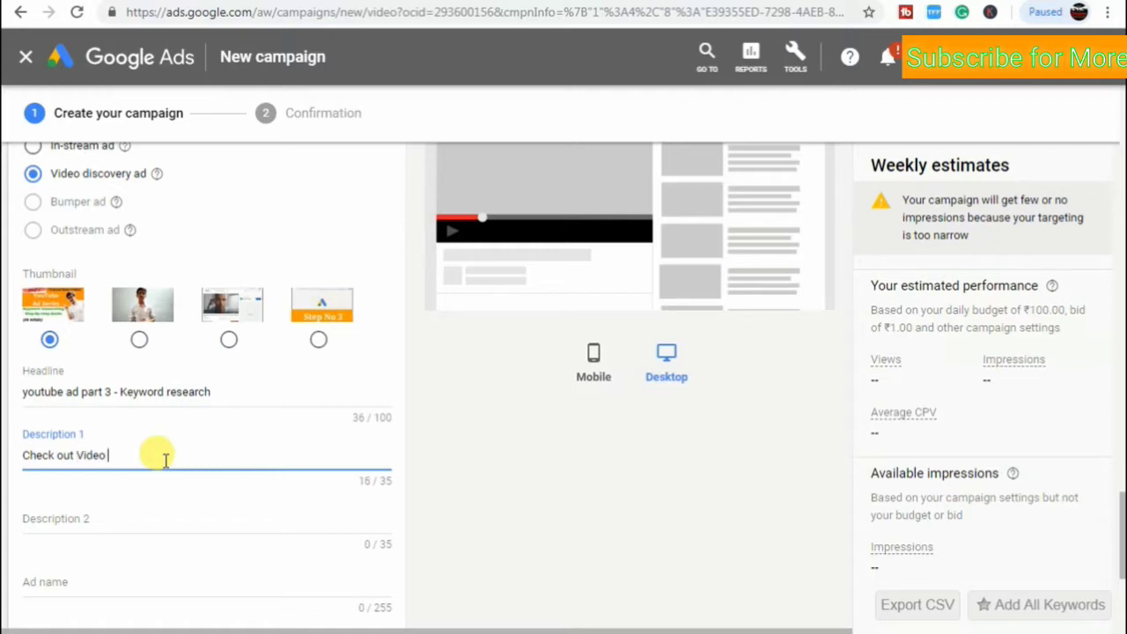
text(and Learn cool)
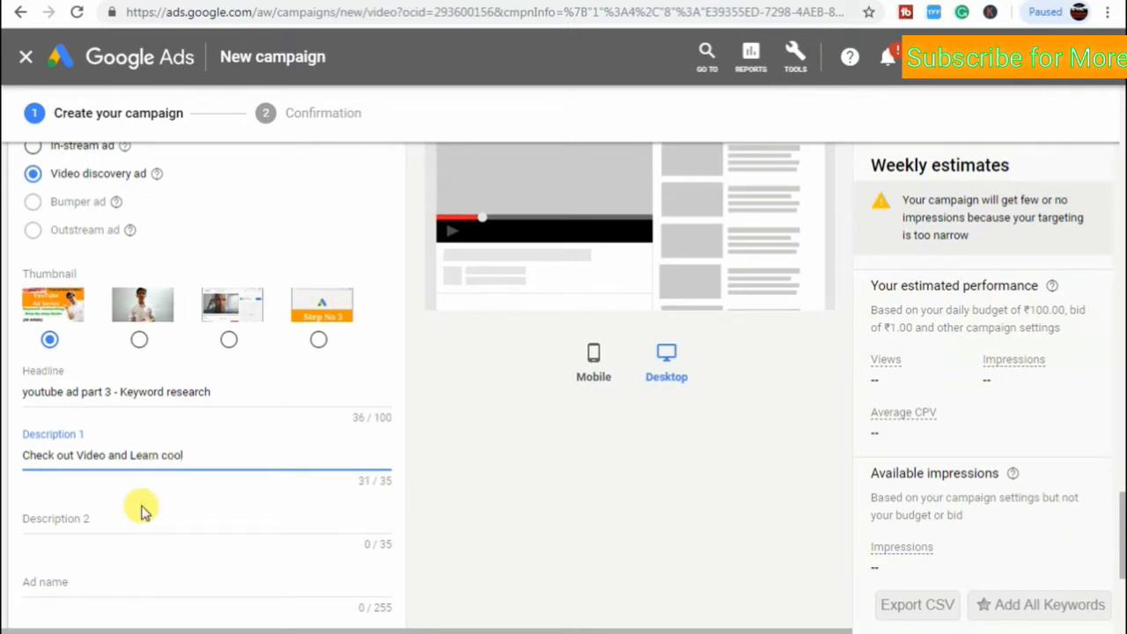
click(59, 517)
text(ways )
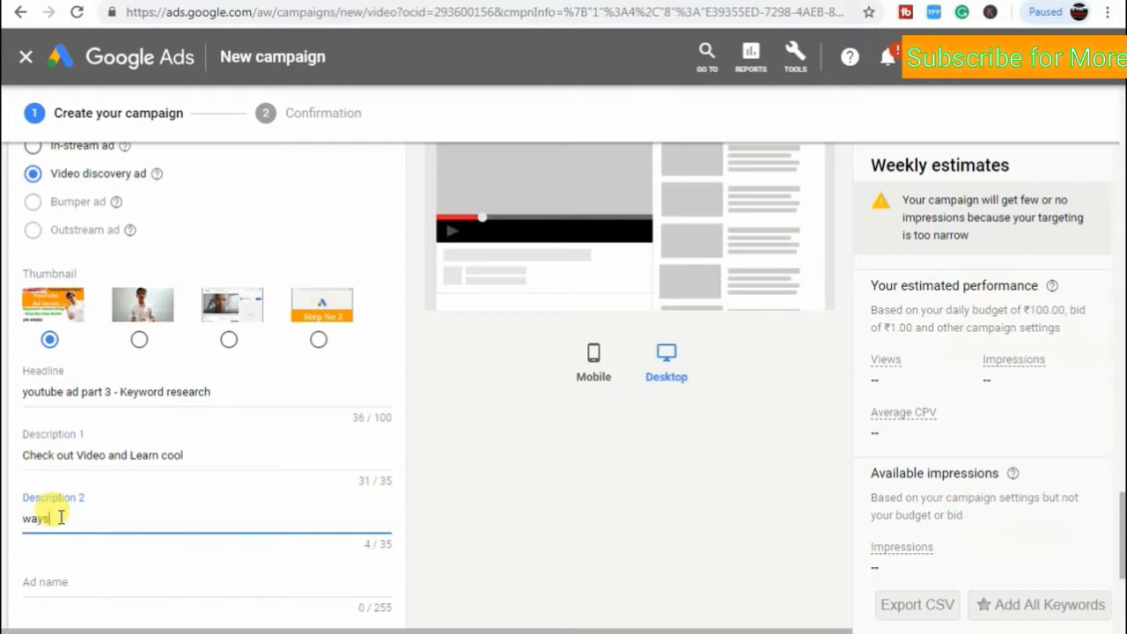
text(!)
click(92, 577)
text(don)
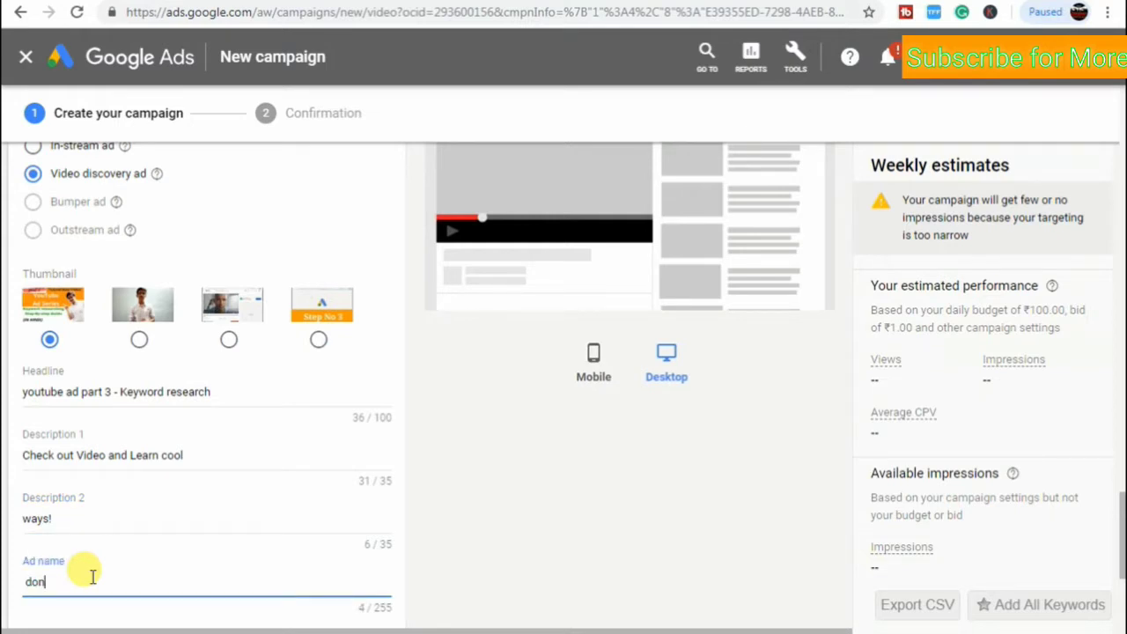
key(BackSpace)
key(BackSpace)
key(BackSpace)
key(BackSpace)
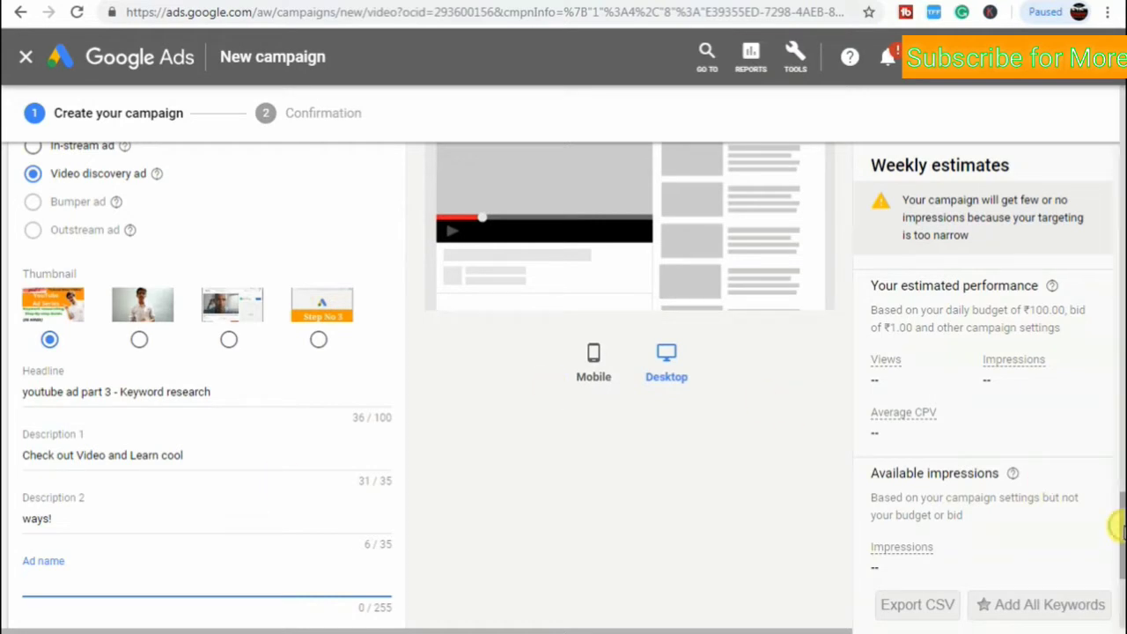
Name the ad "Youtube ad part 3".
drag(1116, 528, 1117, 557)
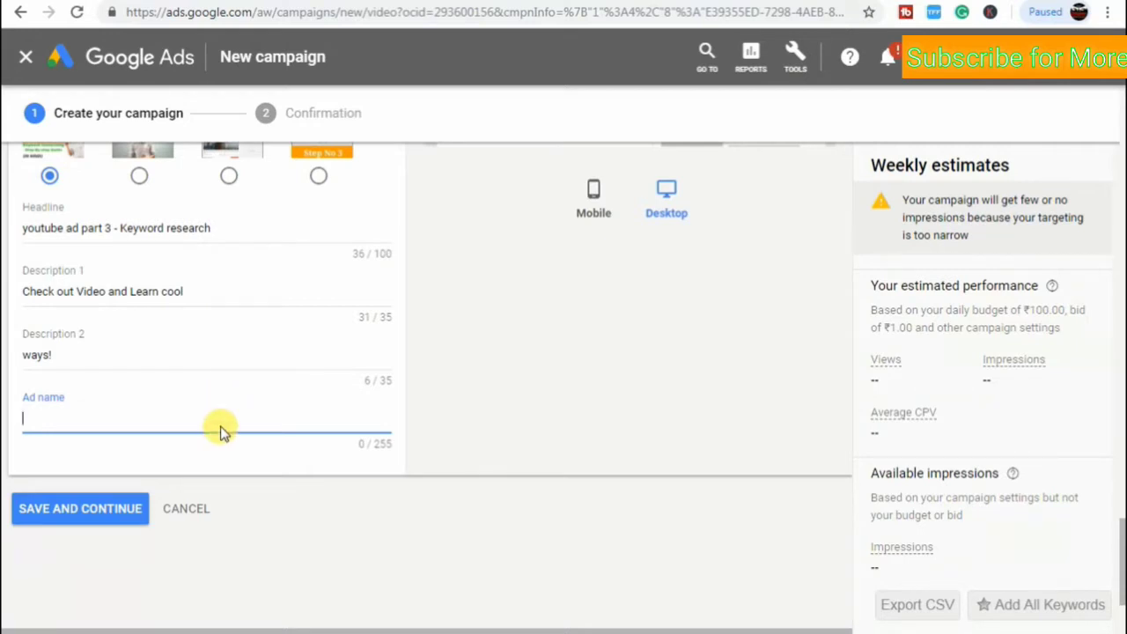
text(Youtube ad part 3)
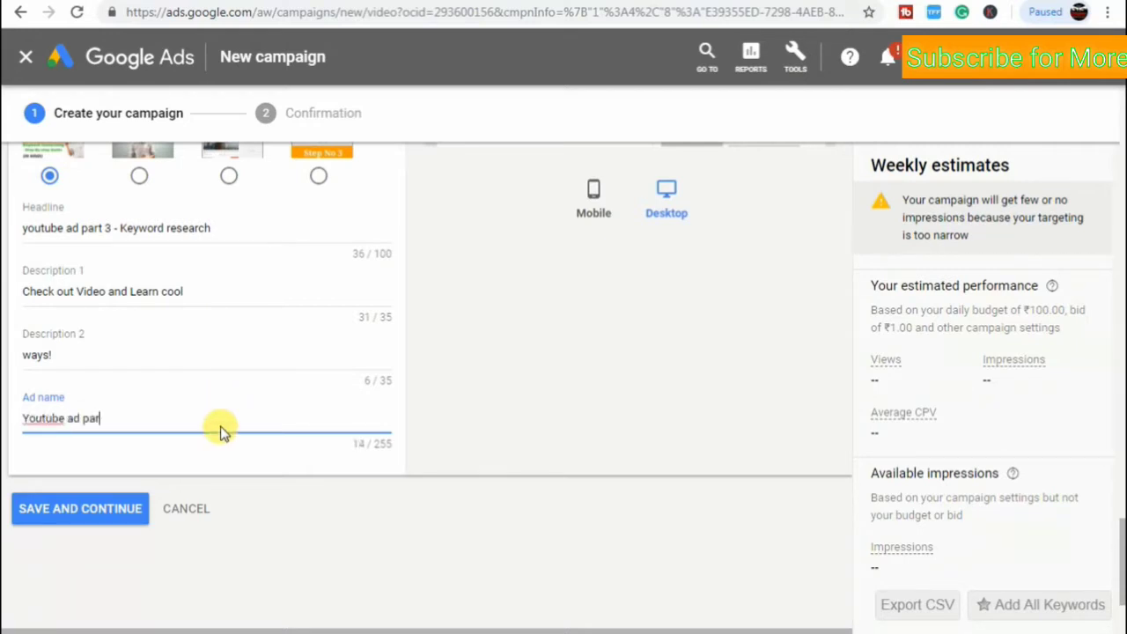
click(440, 542)
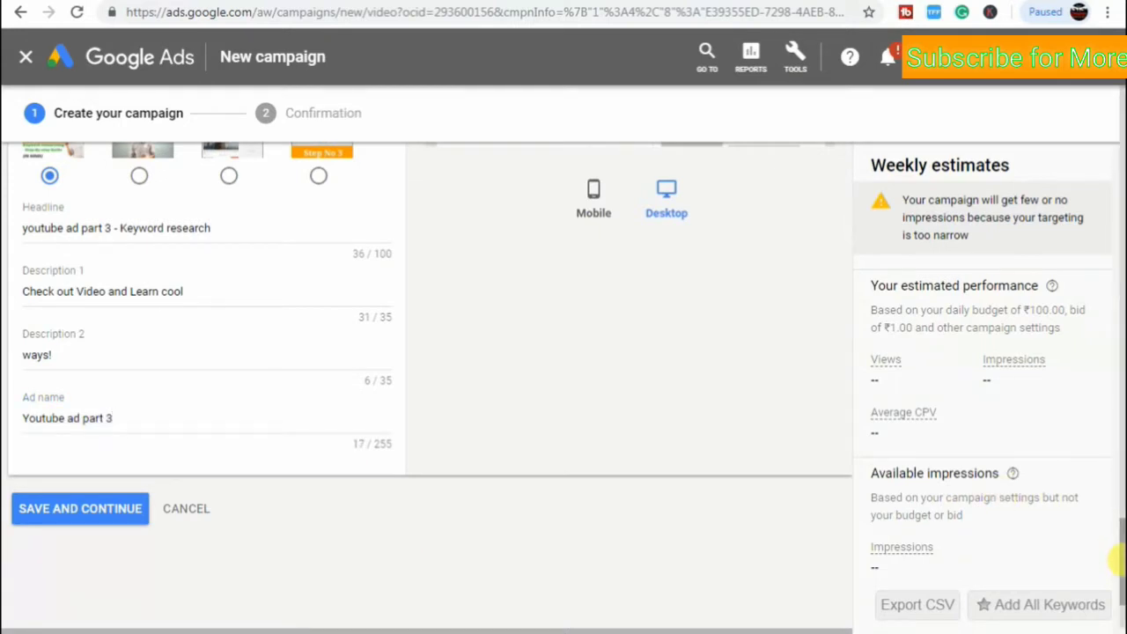
Save the new campaign and close its confirmation page to return to the campaigns overview.
drag(1117, 557, 1114, 613)
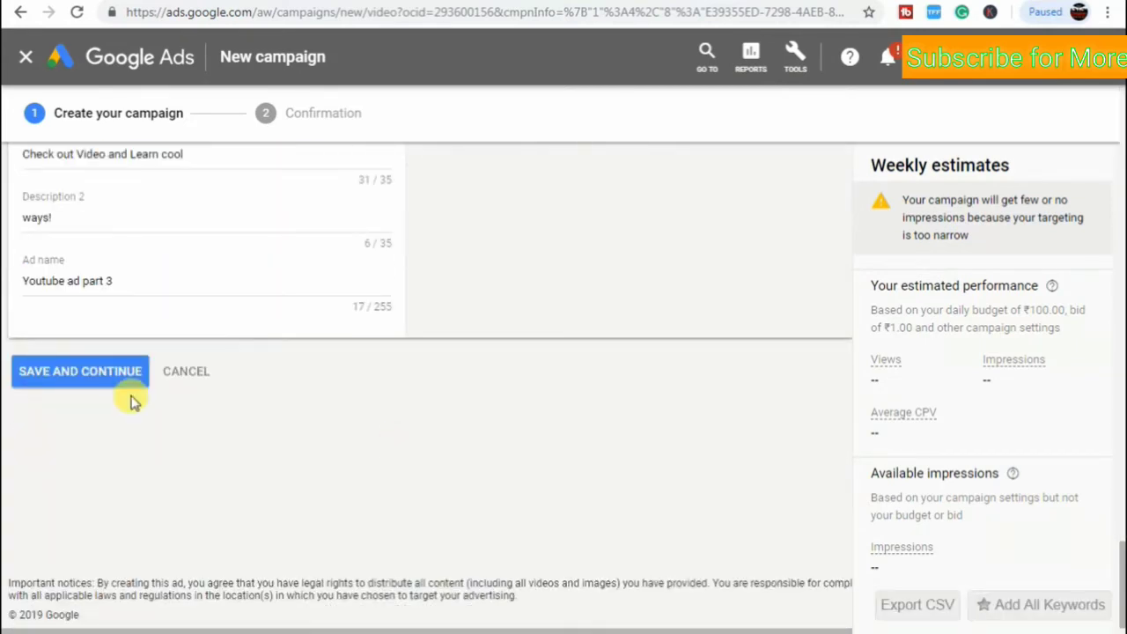
click(103, 378)
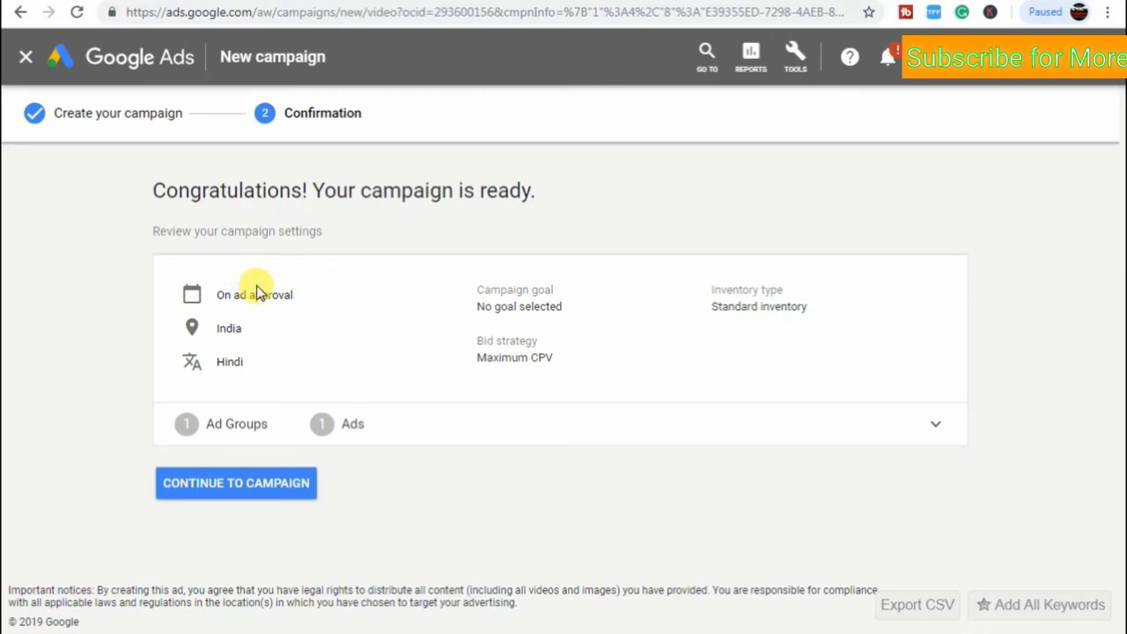
click(26, 58)
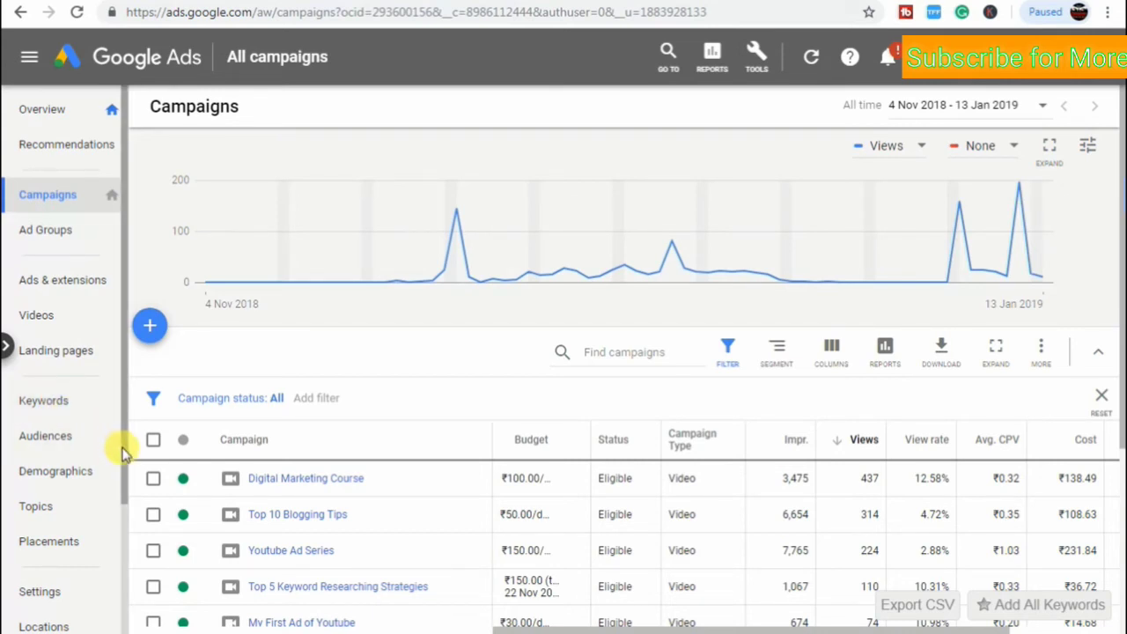
drag(123, 453, 154, 325)
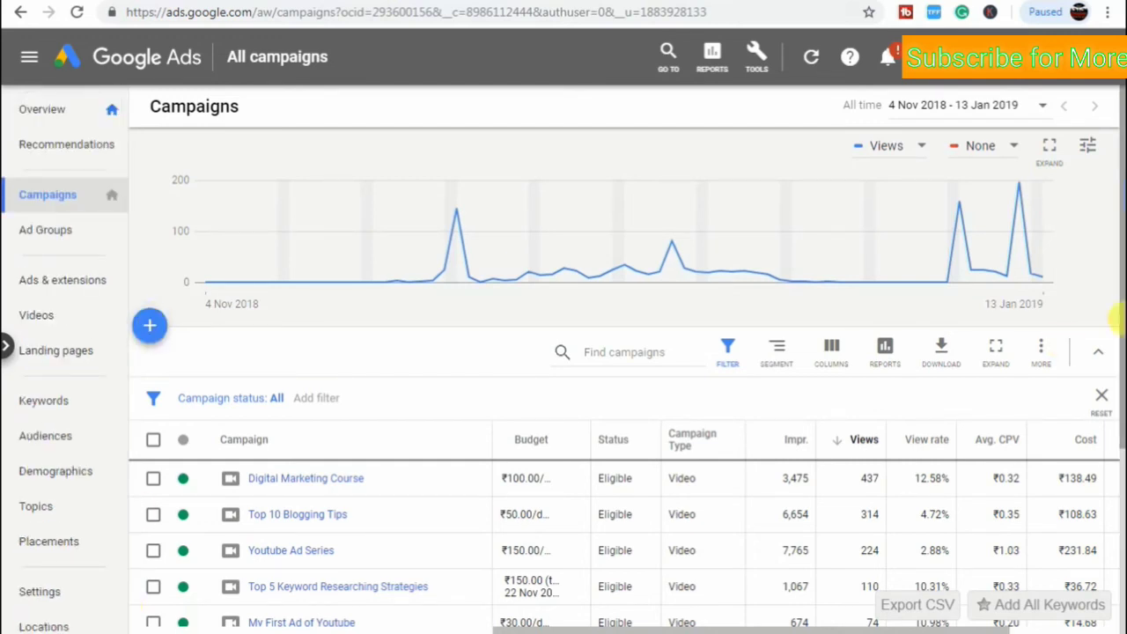
mouse_move(489, 268)
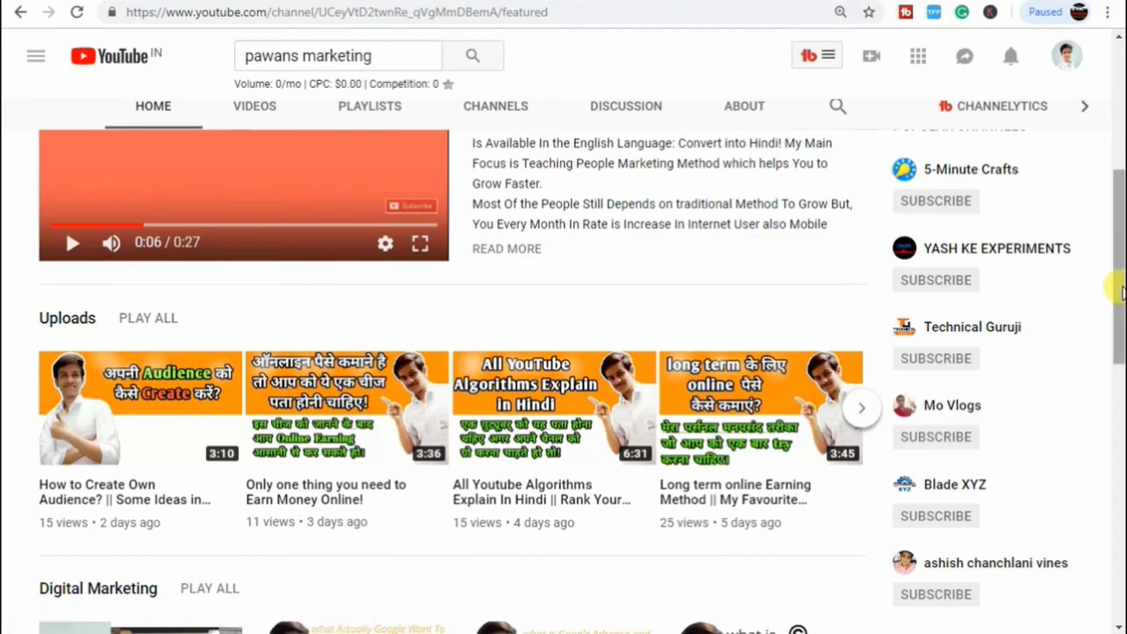
drag(1118, 286, 1117, 101)
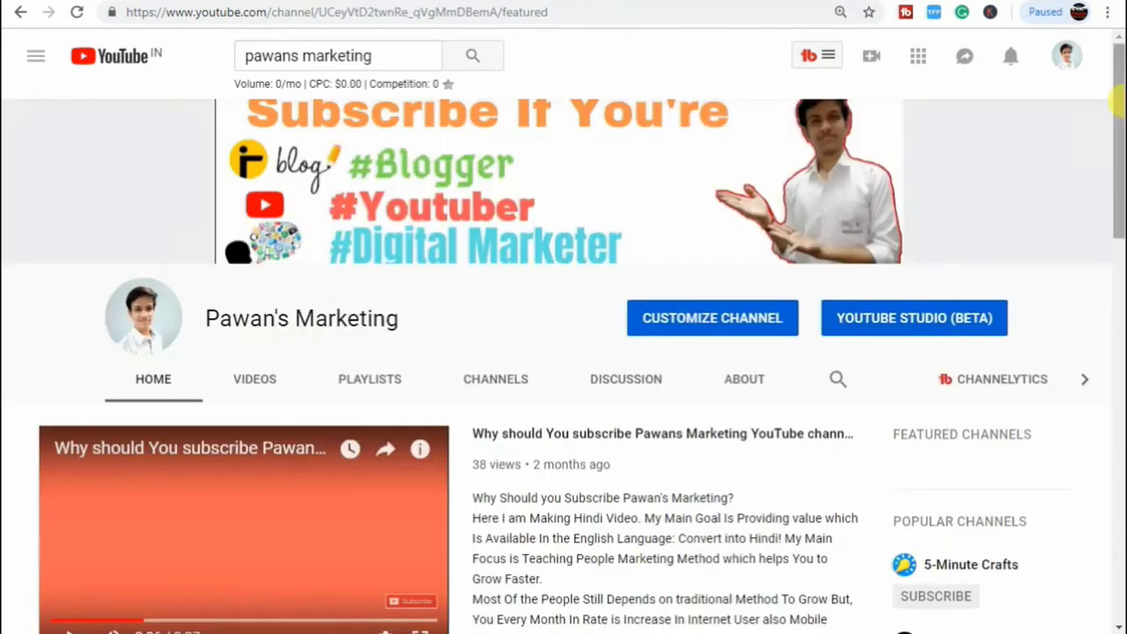